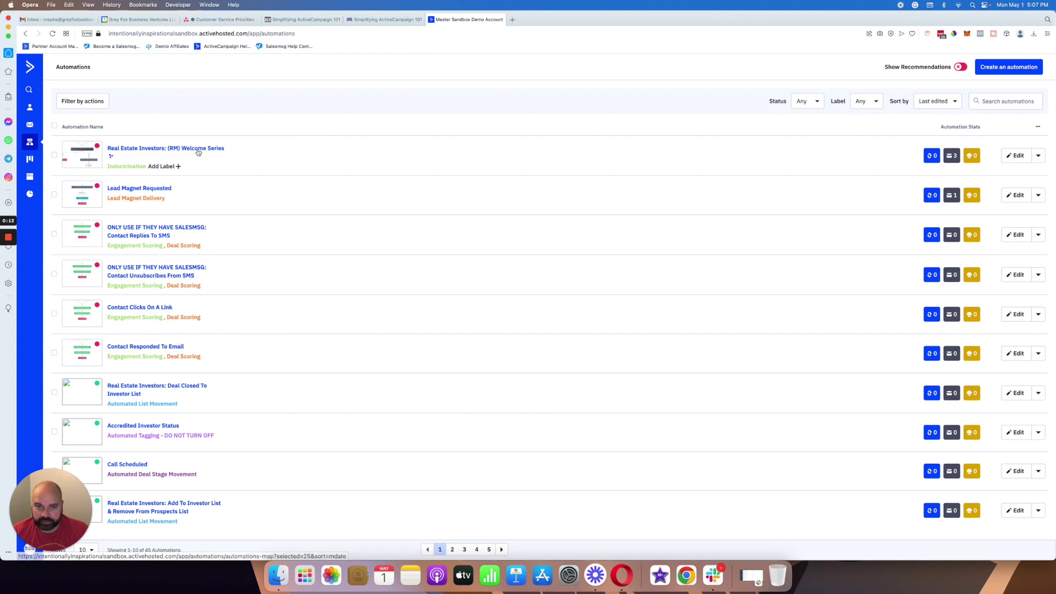
Create a new automation from scratch and dismiss the start trigger selection.
{"action": "left_click", "coordinate": [1001, 74]}
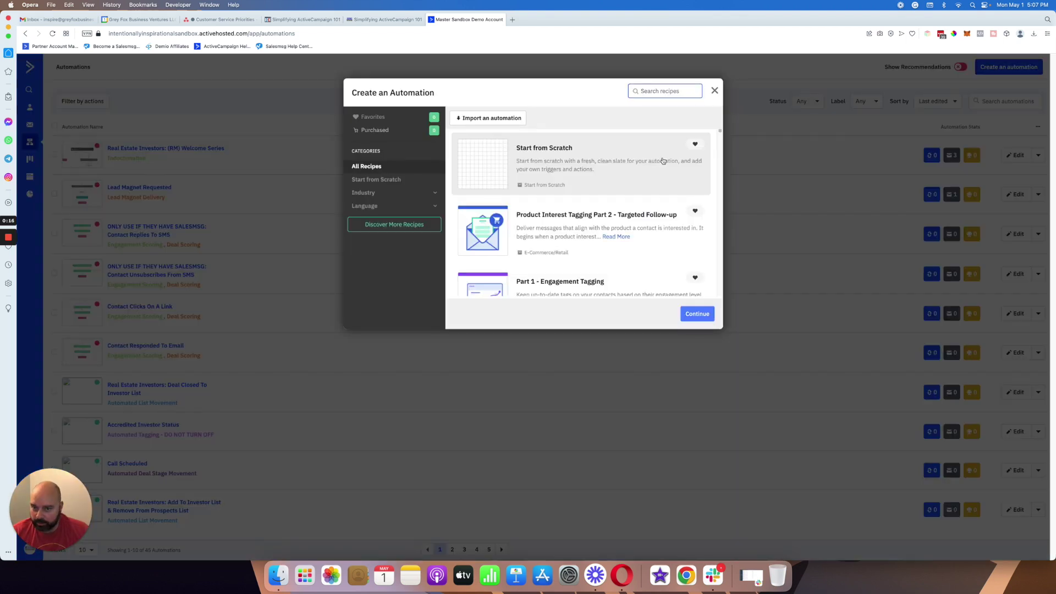
{"action": "left_click", "coordinate": [696, 313]}
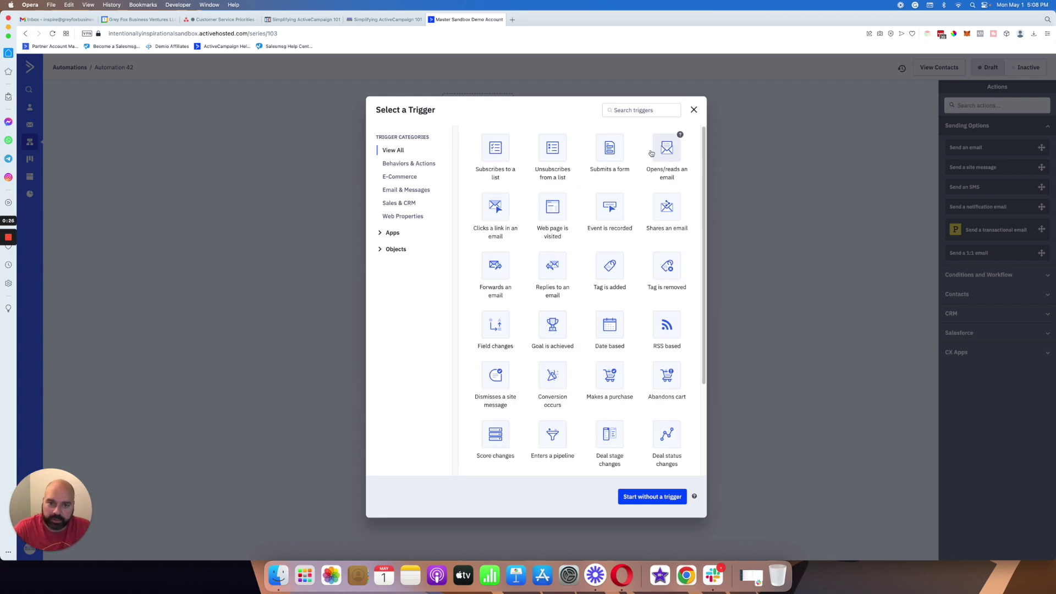
{"action": "left_click", "coordinate": [694, 109]}
Rename the new automation as "Sample #1 - Lead Magnet Delivery" and save the name.
{"action": "left_click", "coordinate": [122, 66]}
{"action": "type", "text": "Sample "}
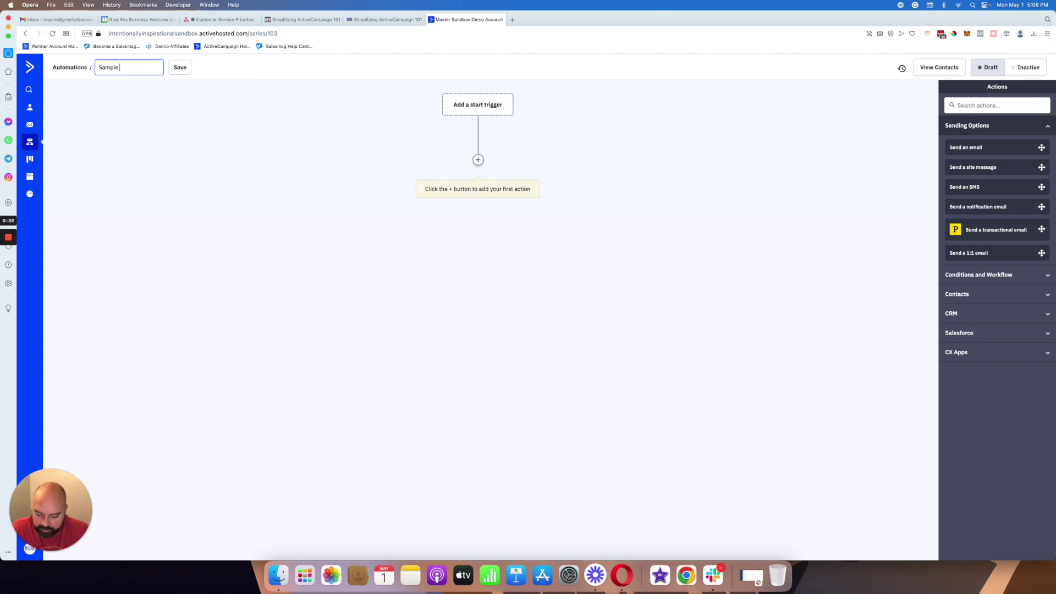
{"action": "type", "text": "#1 - Lead Magnet Deliver"}
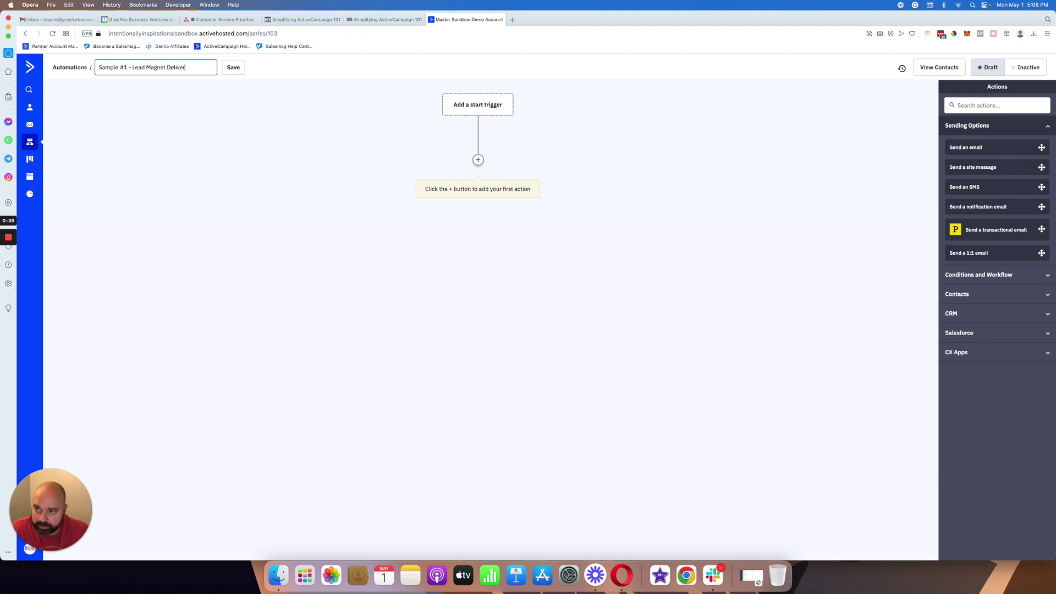
{"action": "type", "text": "y"}
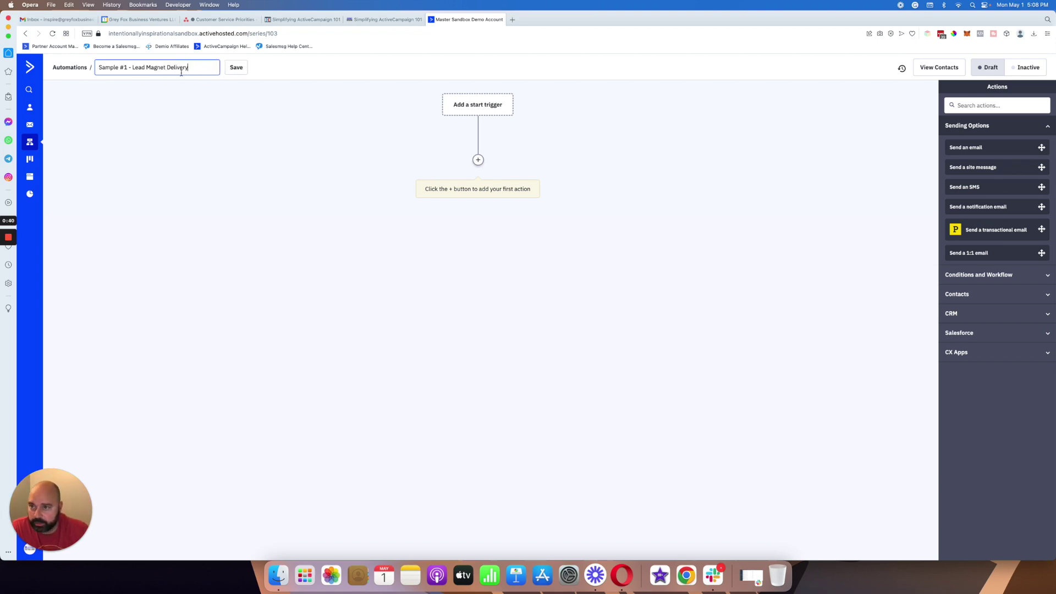
{"action": "left_click", "coordinate": [235, 73]}
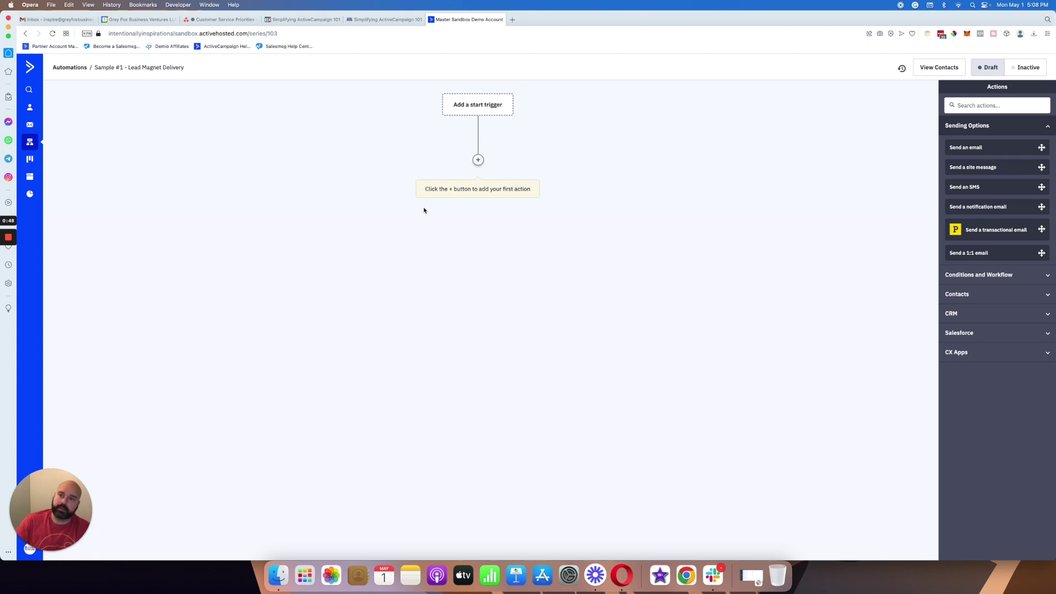
Add a start trigger that runs once when a contact subscribes to the Due Diligence list, without adding an action yet.
{"action": "left_click", "coordinate": [478, 104]}
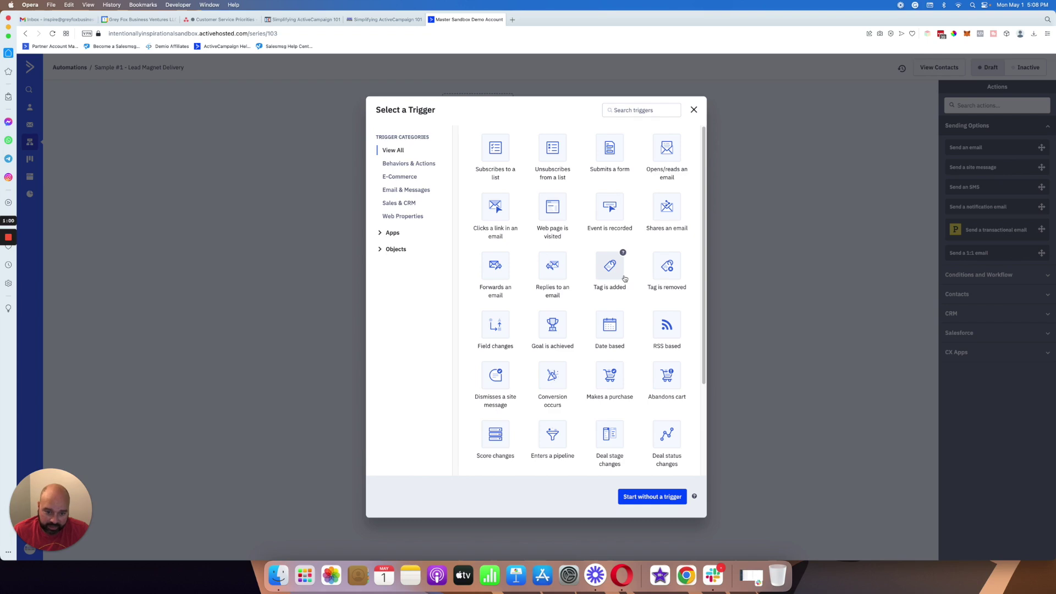
{"action": "left_click", "coordinate": [501, 153]}
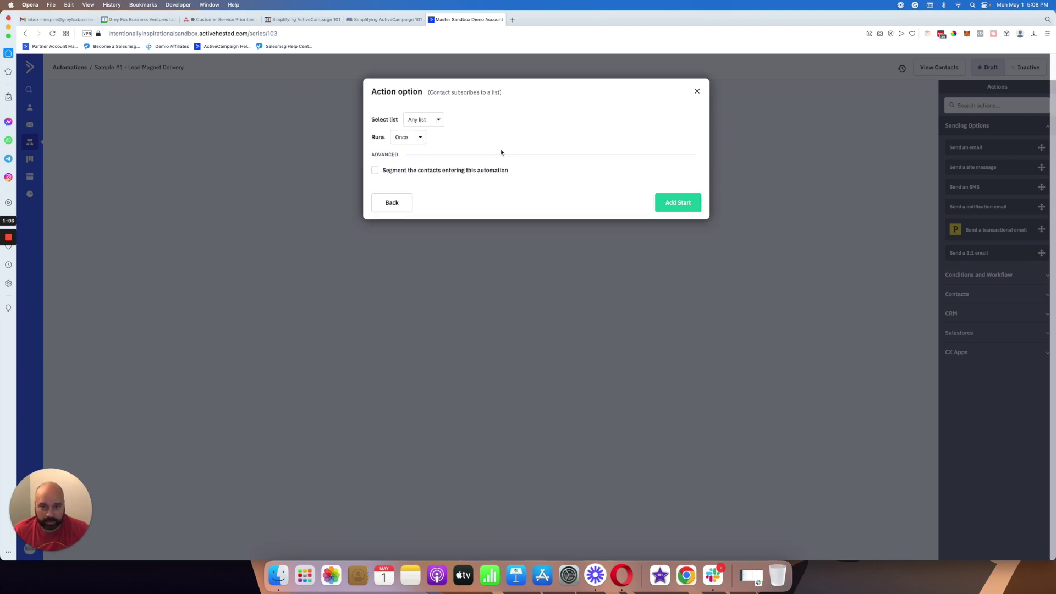
{"action": "left_click", "coordinate": [424, 119]}
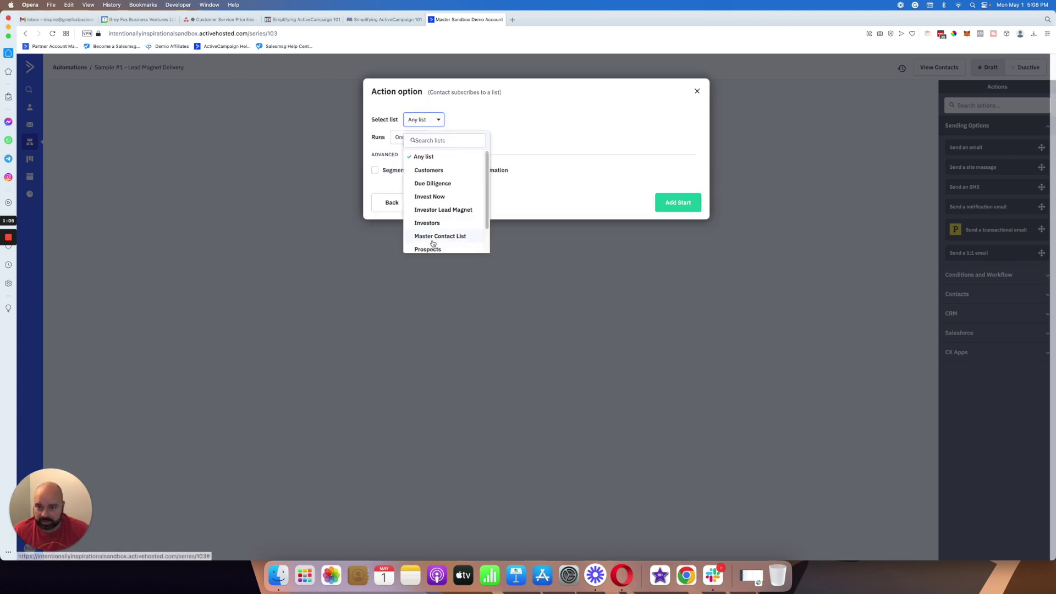
{"action": "left_click", "coordinate": [438, 183]}
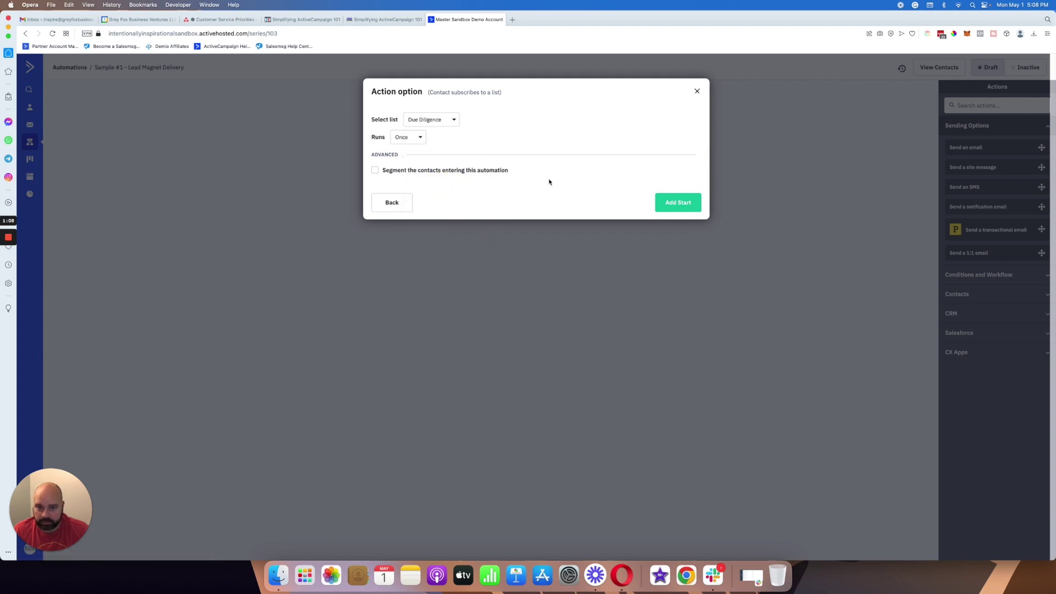
{"action": "left_click", "coordinate": [677, 204]}
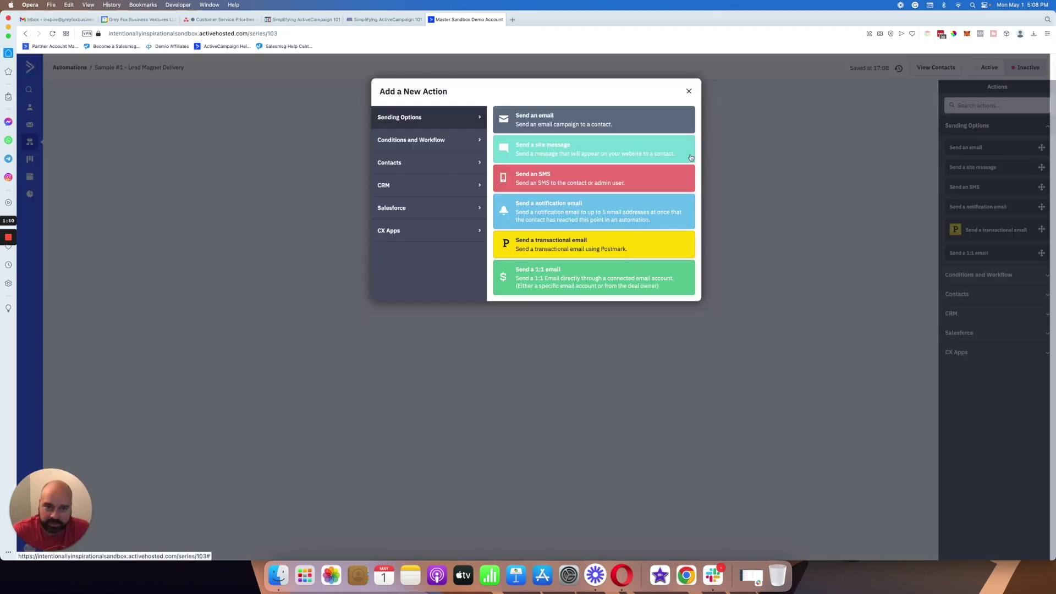
{"action": "left_click", "coordinate": [688, 91]}
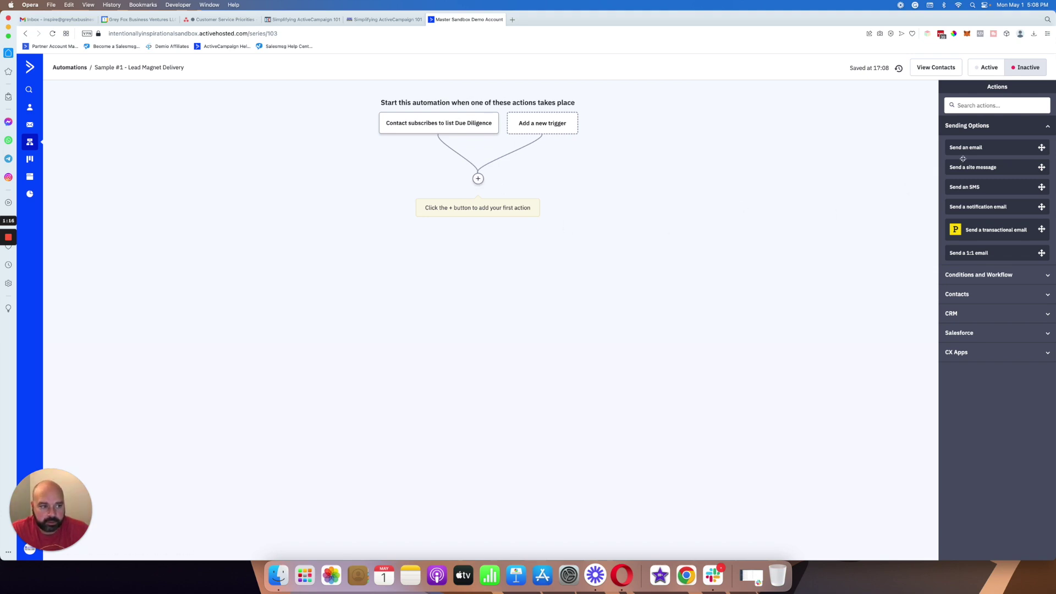
Add a send-email action below the trigger named "Email #1 - LM Delivery", saving it to design later.
{"action": "left_click_drag", "start_coordinate": [977, 147], "coordinate": [479, 180]}
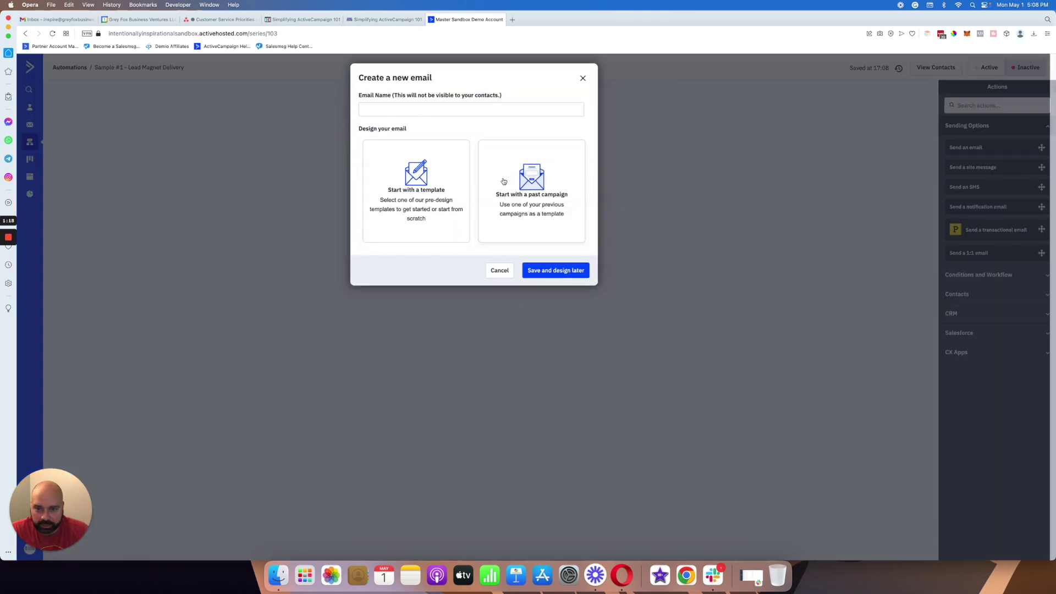
{"action": "left_click", "coordinate": [430, 110]}
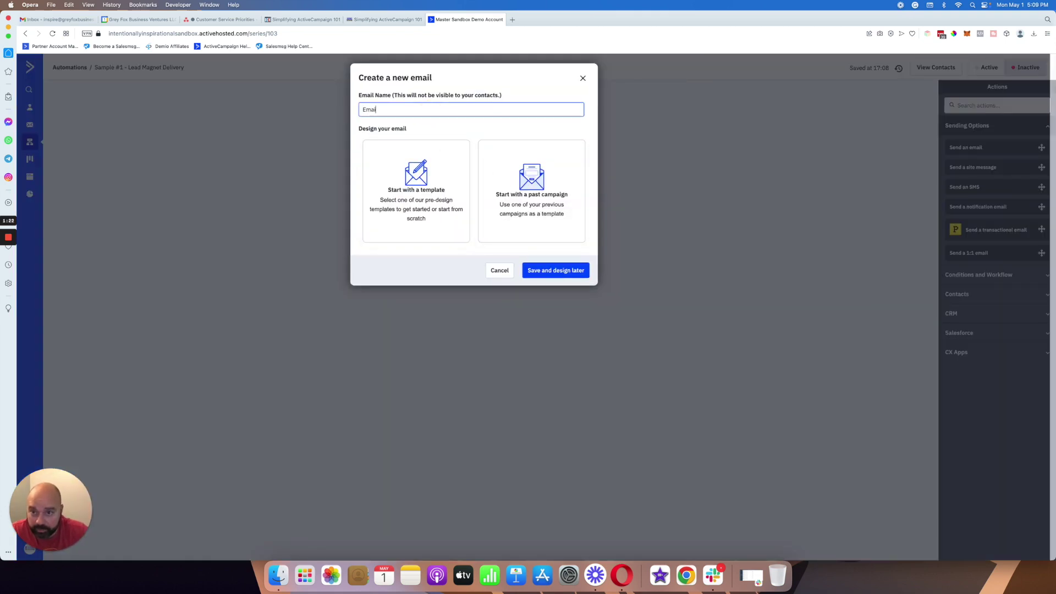
{"action": "type", "text": "Email #1 - LM Delivery"}
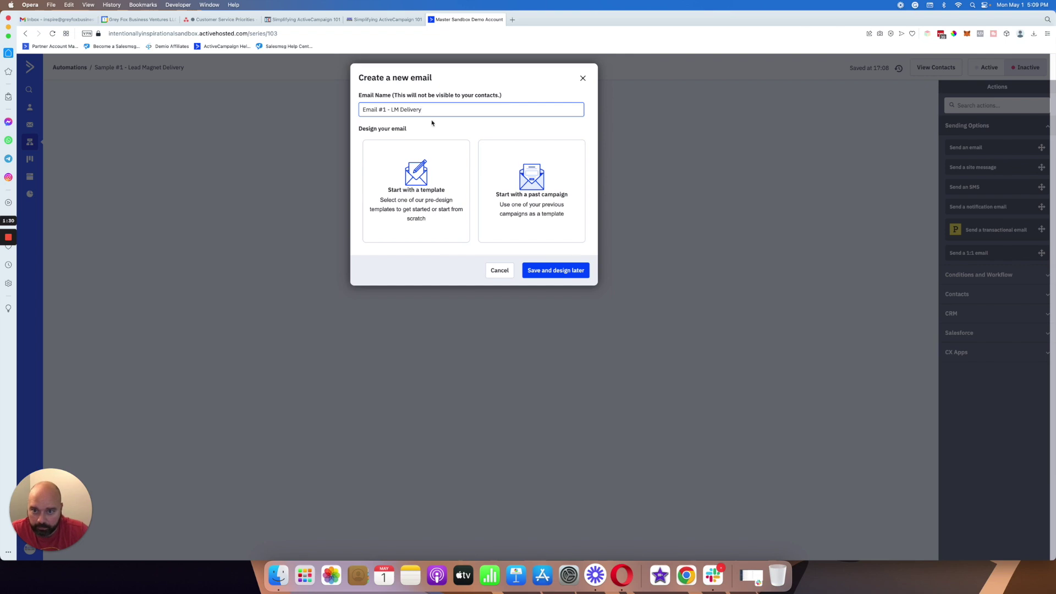
{"action": "left_click", "coordinate": [538, 275]}
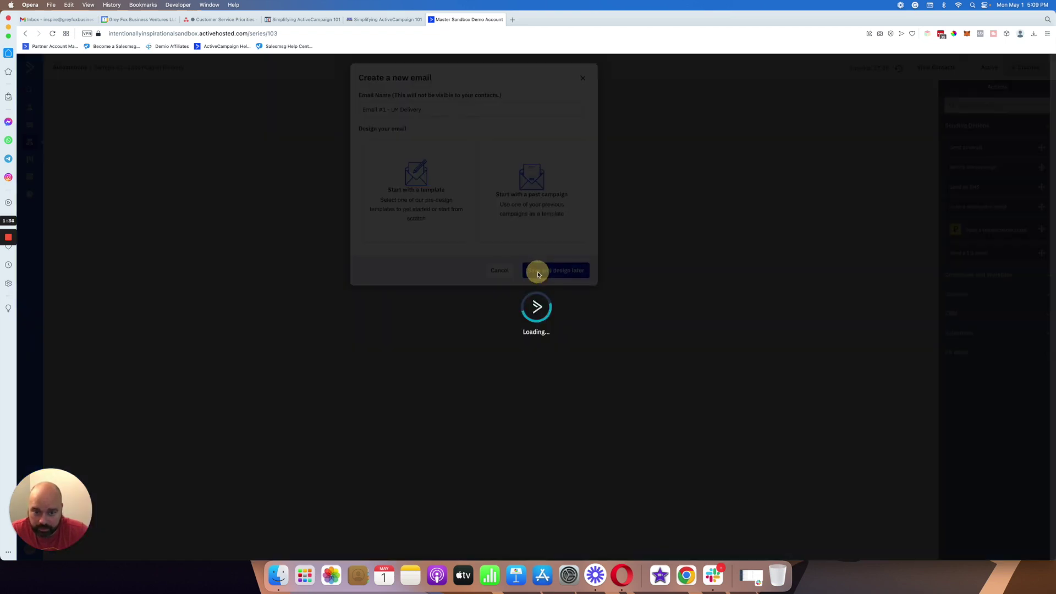
{"action": "left_click", "coordinate": [645, 236]}
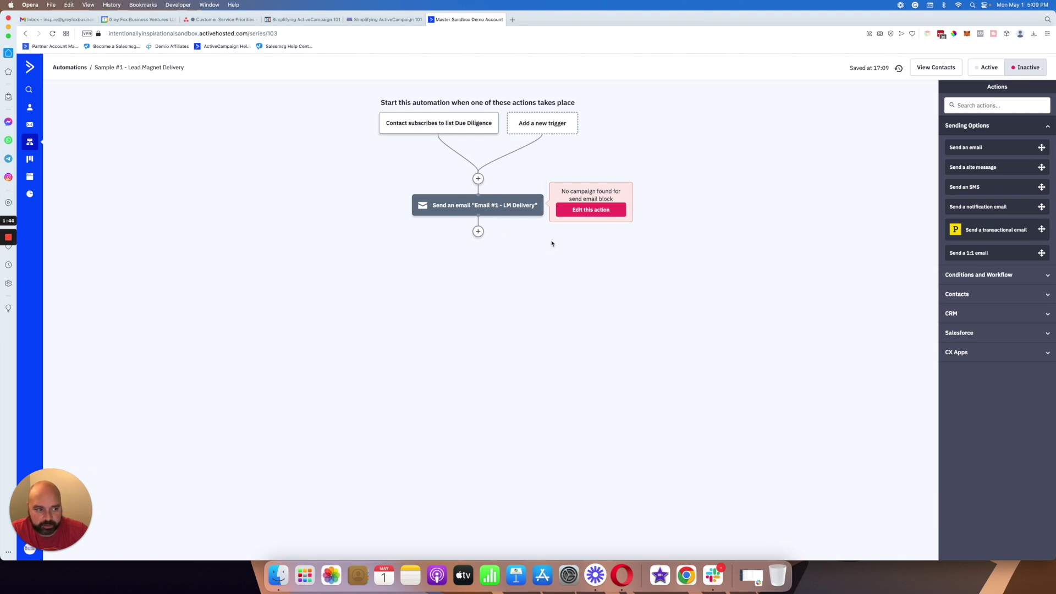
Add a wait condition of 1 day after the email action.
{"action": "left_click", "coordinate": [1013, 285]}
{"action": "left_click_drag", "start_coordinate": [965, 169], "coordinate": [495, 251]}
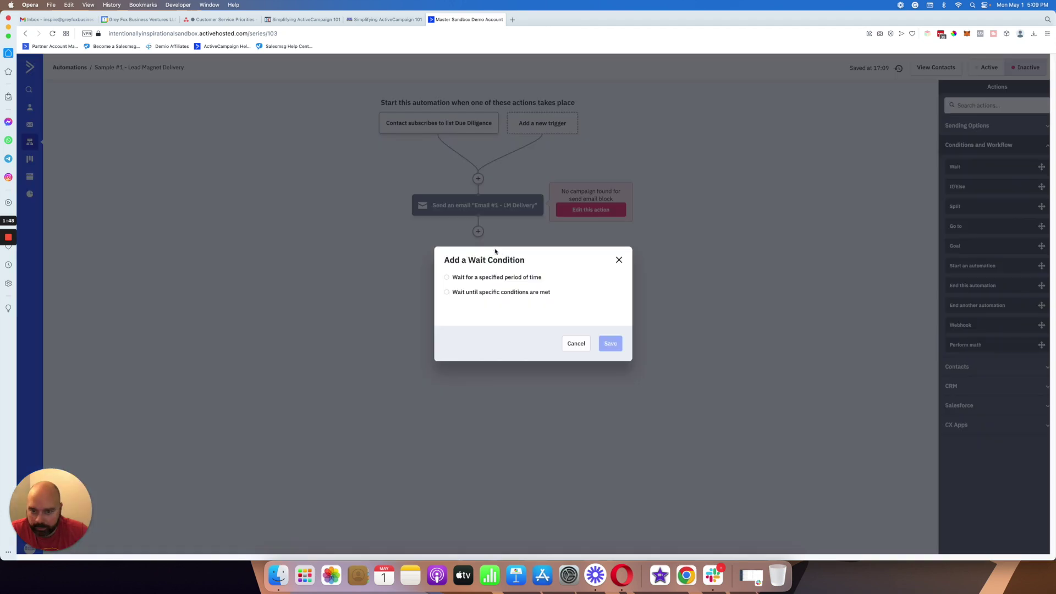
{"action": "left_click", "coordinate": [485, 277]}
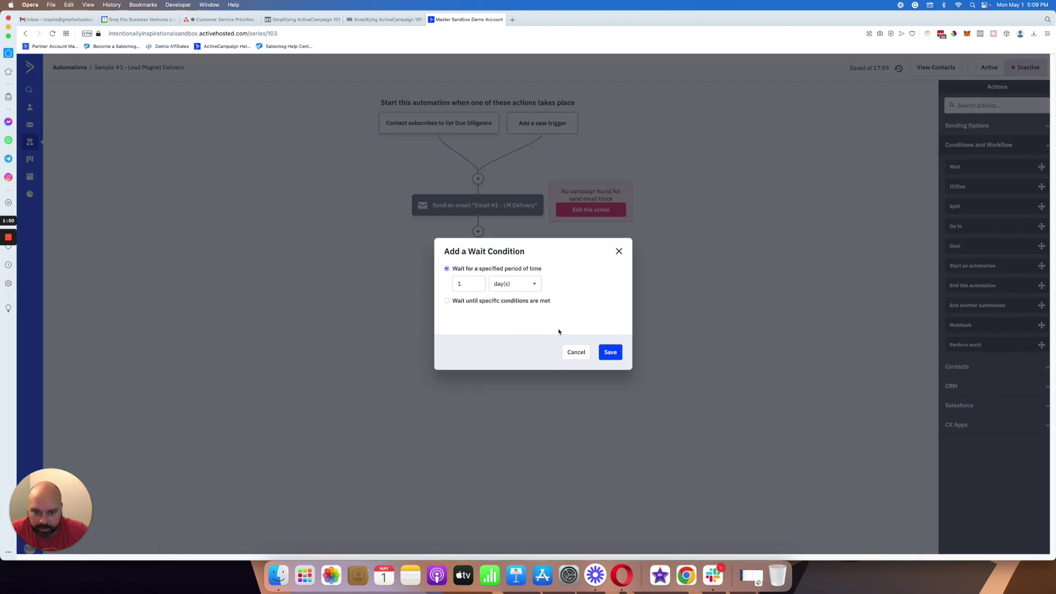
{"action": "left_click", "coordinate": [609, 352]}
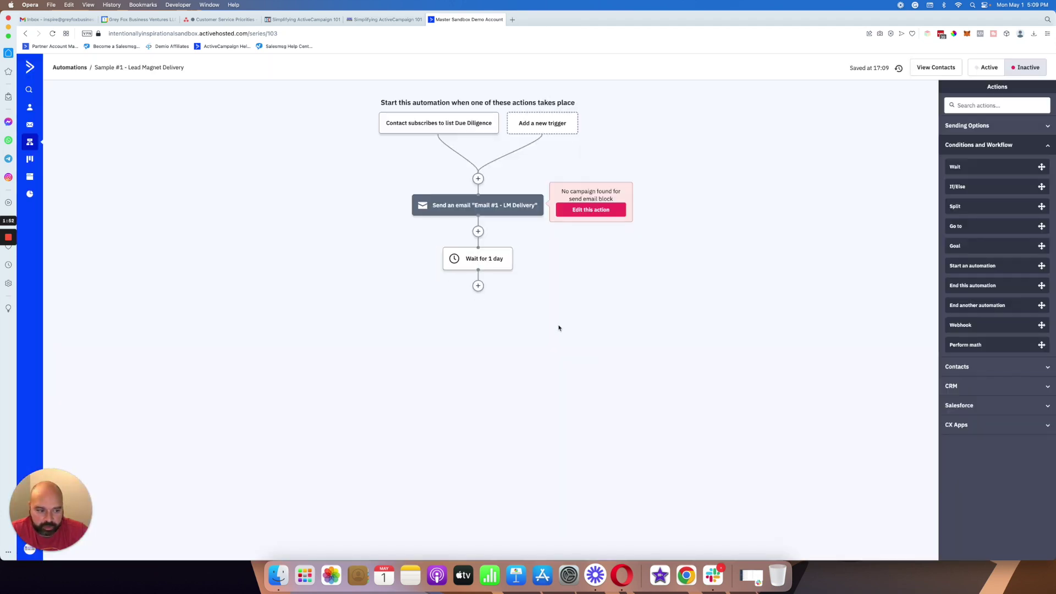
Add an action after the wait that subscribes contacts to the Welcome list, followed by an End this automation action.
{"action": "left_click", "coordinate": [963, 367]}
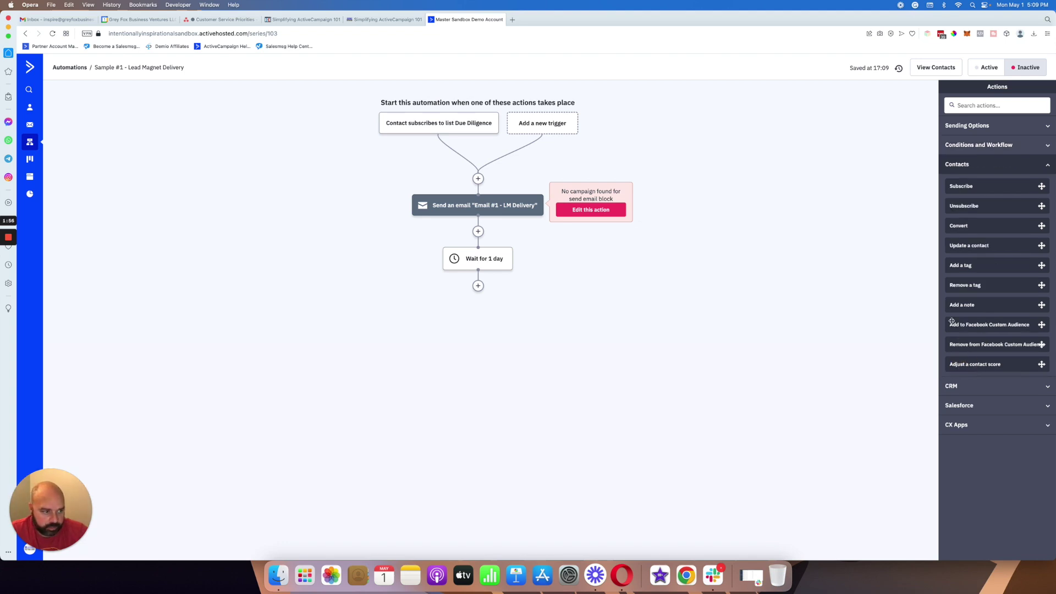
{"action": "left_click_drag", "start_coordinate": [985, 188], "coordinate": [513, 287]}
{"action": "left_click", "coordinate": [448, 272]}
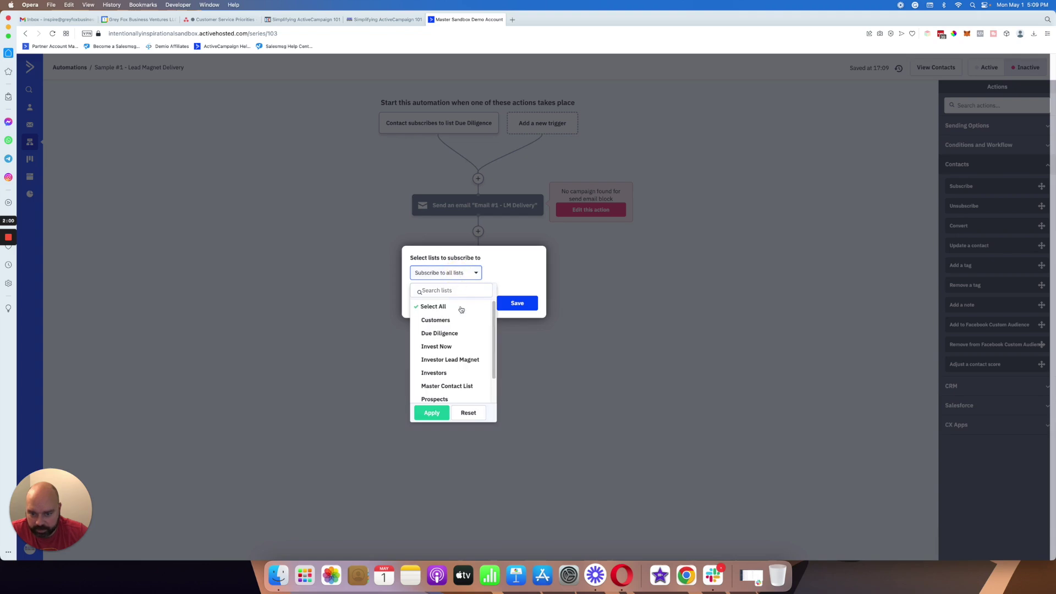
{"action": "scroll", "coordinate": [459, 330], "scroll_direction": "down", "scroll_amount": 2}
{"action": "left_click", "coordinate": [440, 396]}
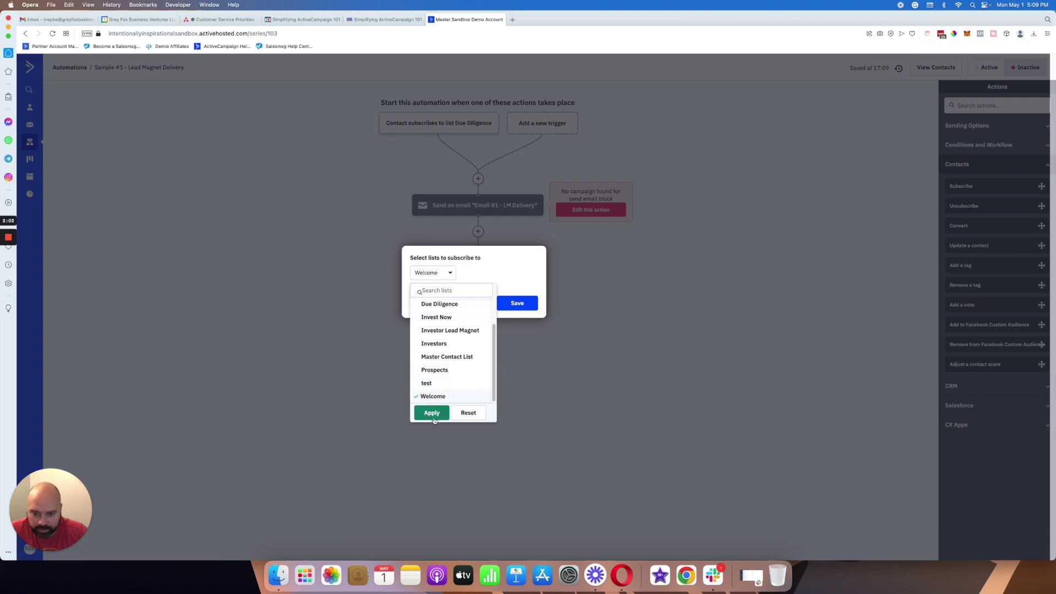
{"action": "left_click", "coordinate": [432, 413]}
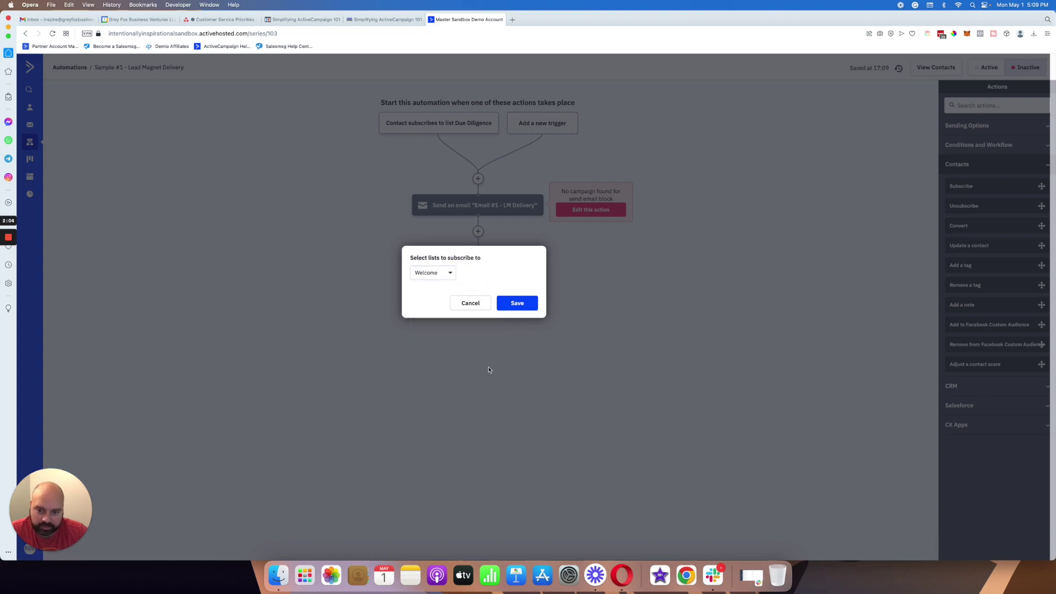
{"action": "left_click", "coordinate": [517, 303]}
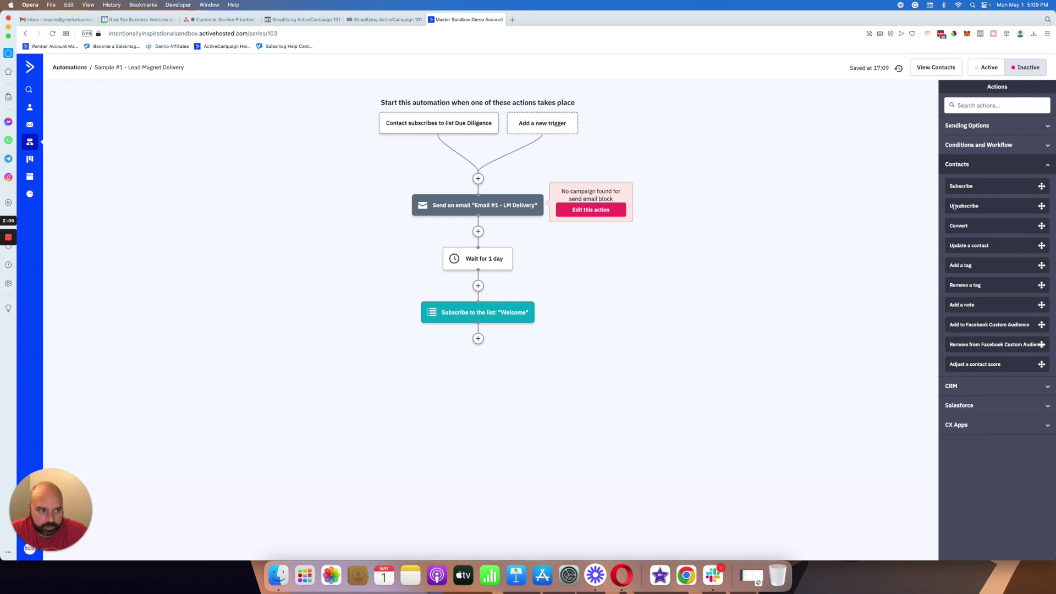
{"action": "left_click", "coordinate": [973, 146]}
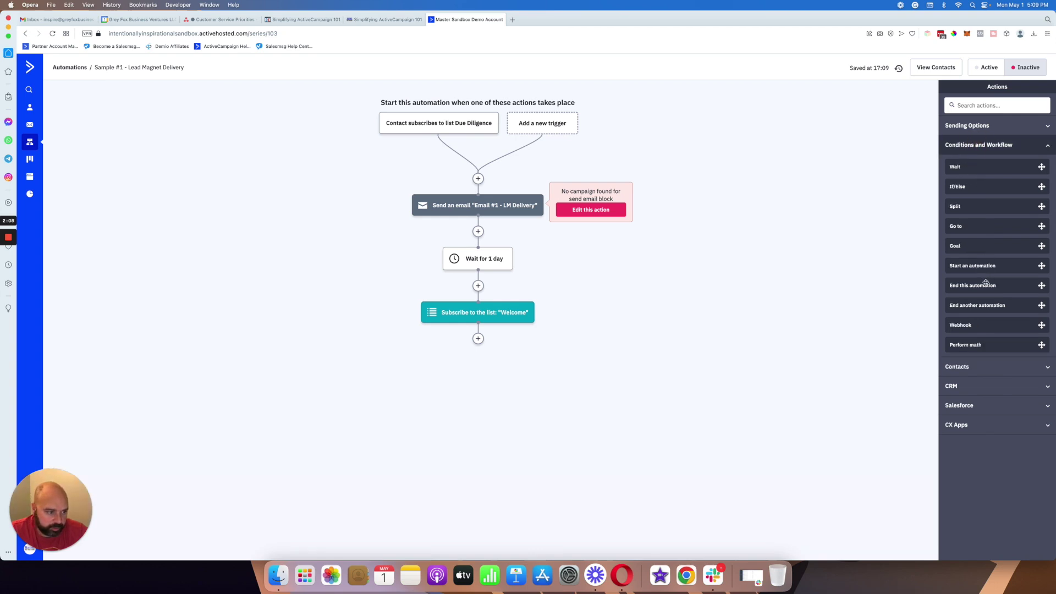
{"action": "left_click_drag", "start_coordinate": [981, 287], "coordinate": [497, 338]}
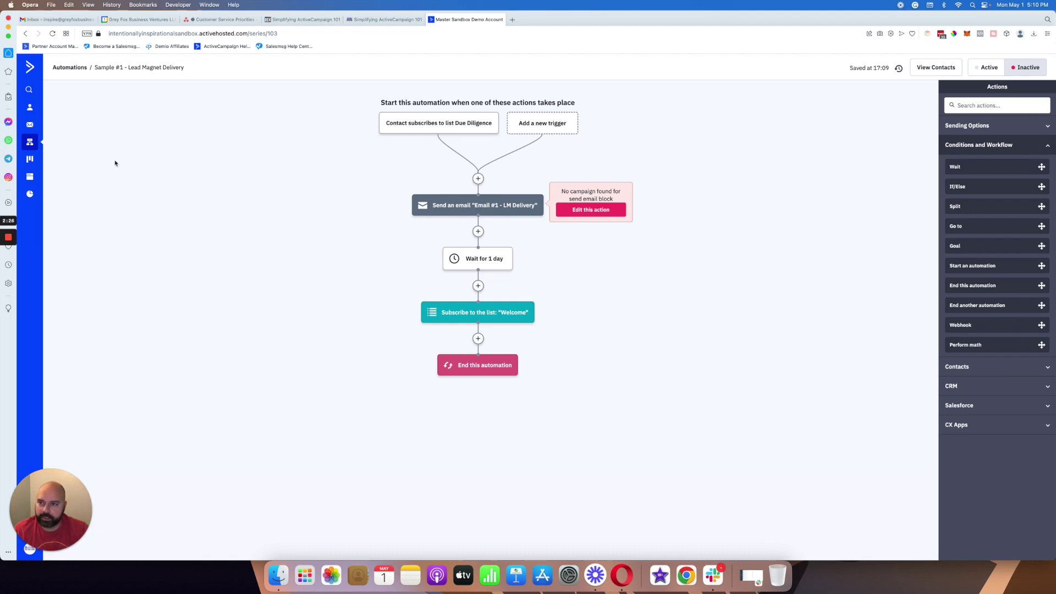
Filter the contacts to those with list None and open the matching contact's record.
{"action": "left_click", "coordinate": [30, 106]}
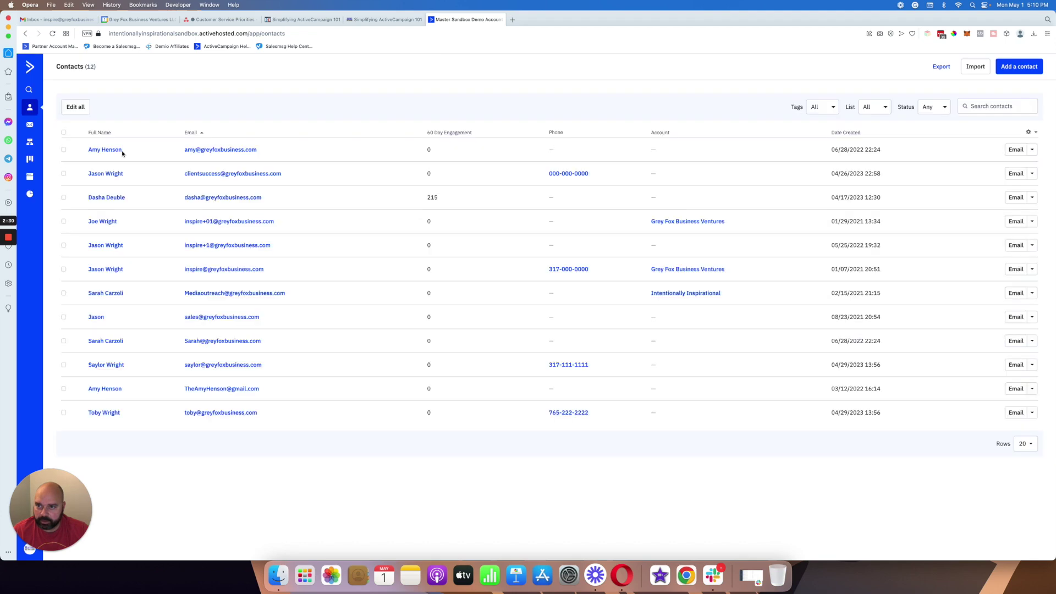
{"action": "left_click", "coordinate": [872, 109]}
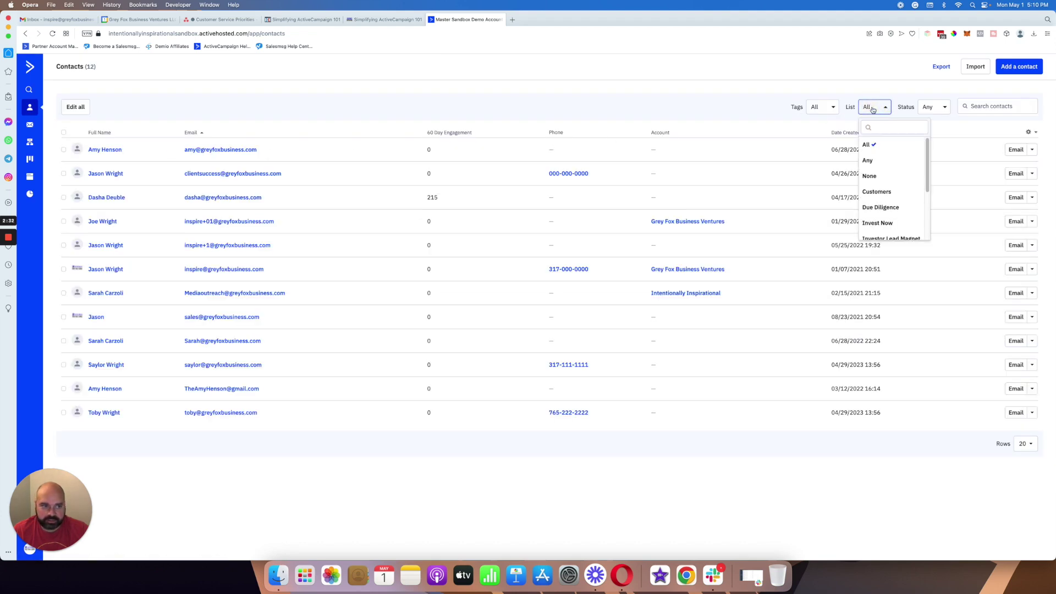
{"action": "left_click", "coordinate": [869, 175]}
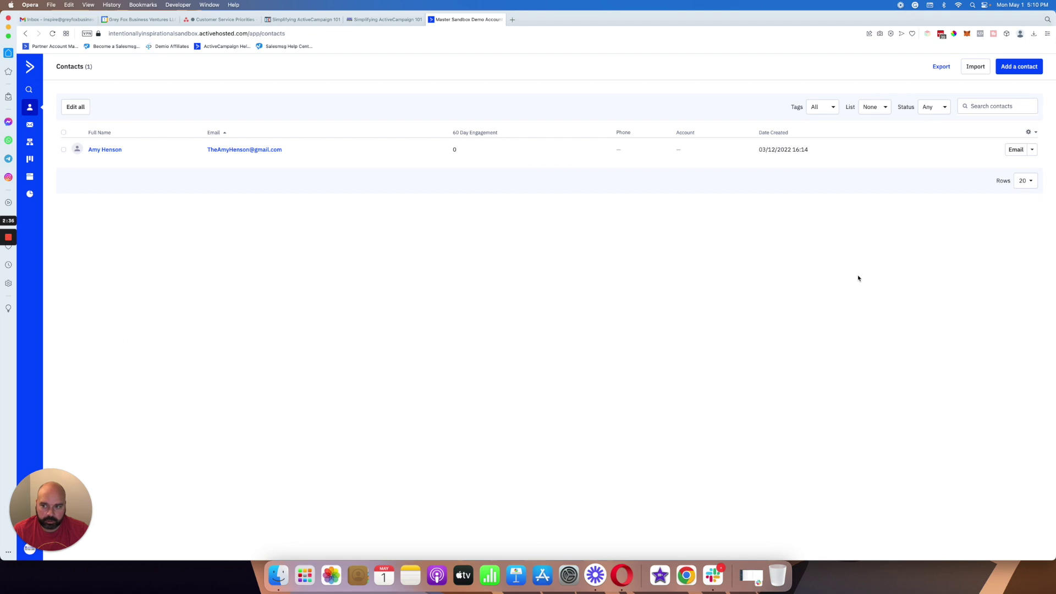
{"action": "left_click", "coordinate": [112, 151]}
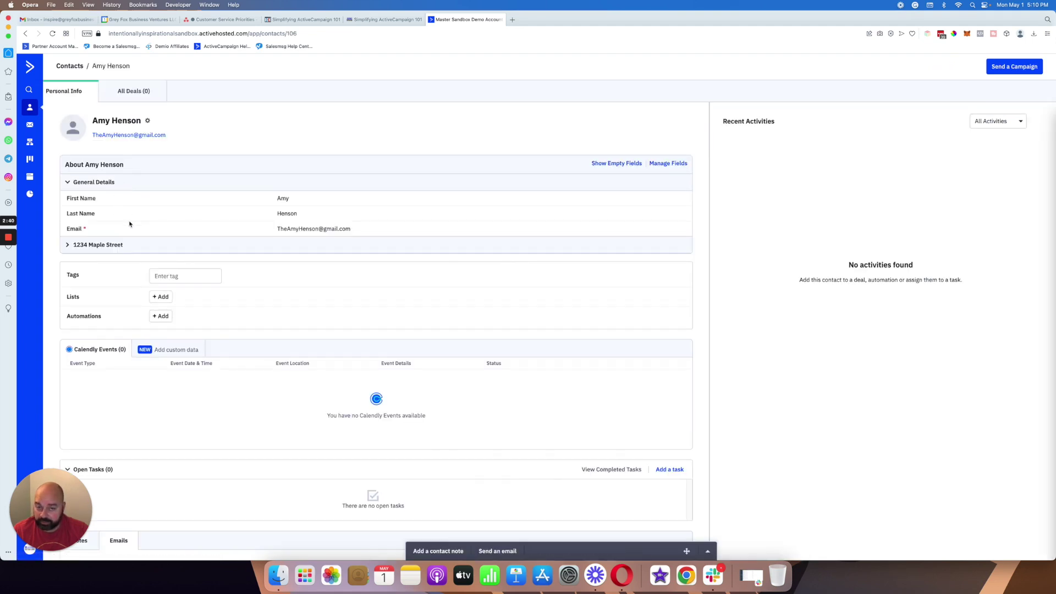
Add the open contact to the Master Contact List.
{"action": "left_click", "coordinate": [153, 298]}
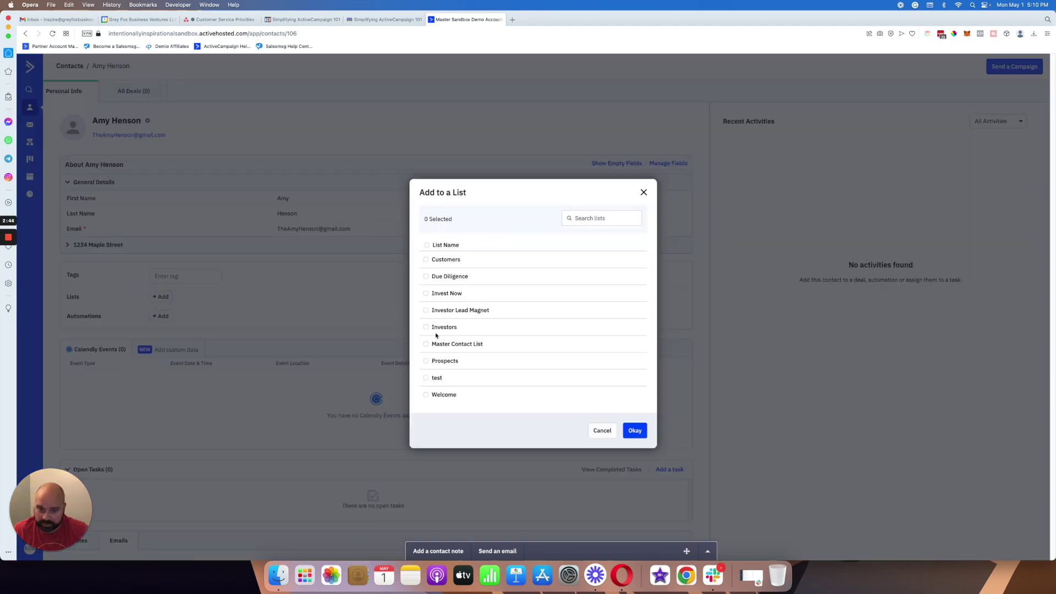
{"action": "left_click", "coordinate": [439, 347]}
{"action": "left_click", "coordinate": [634, 430]}
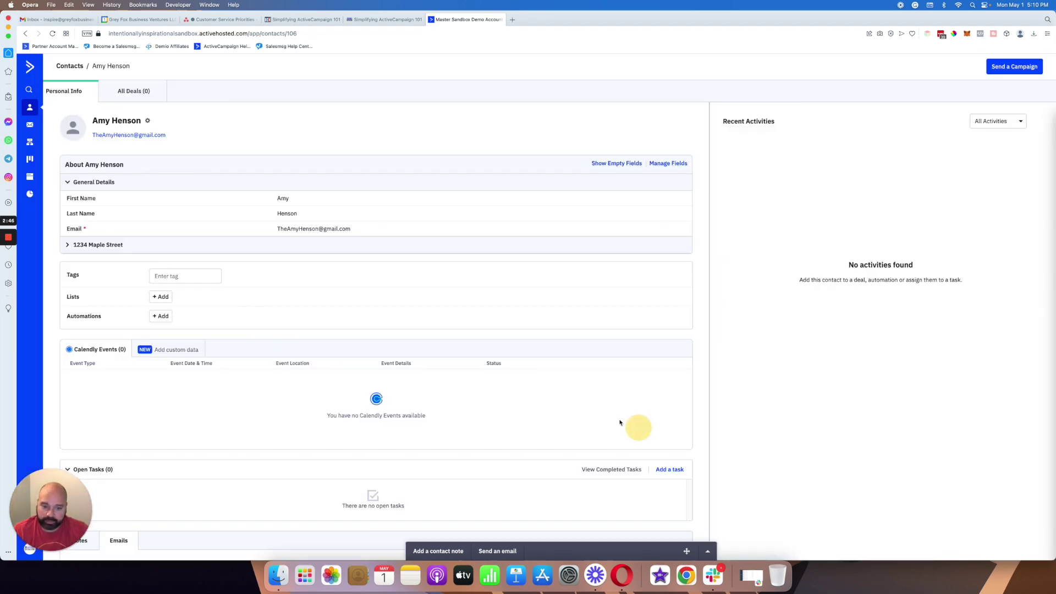
Return to the automations and open "Sample #1 - Lead Magnet Delivery".
{"action": "left_click", "coordinate": [30, 142]}
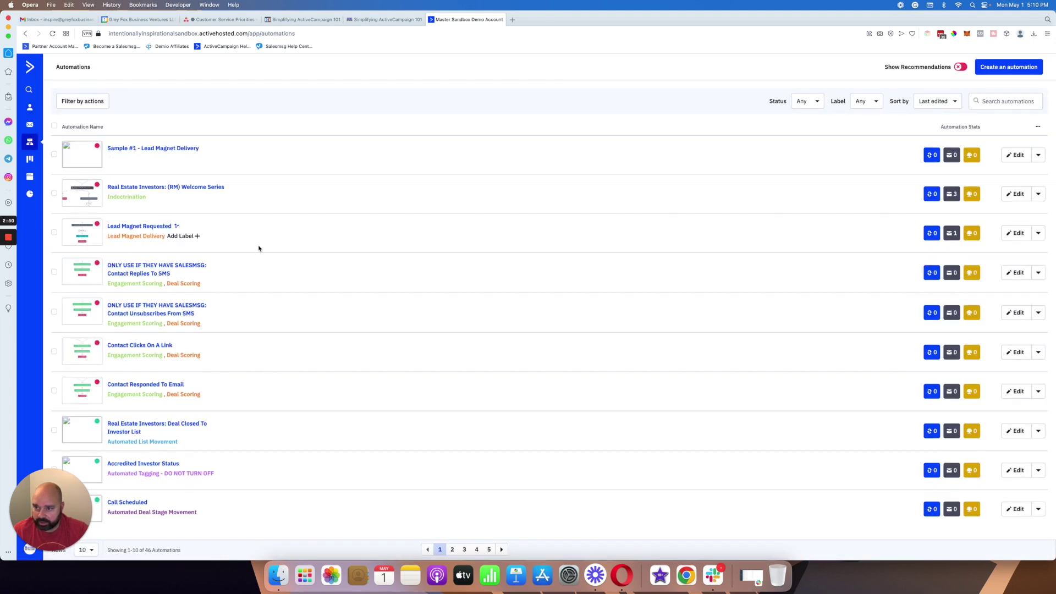
{"action": "left_click", "coordinate": [175, 151]}
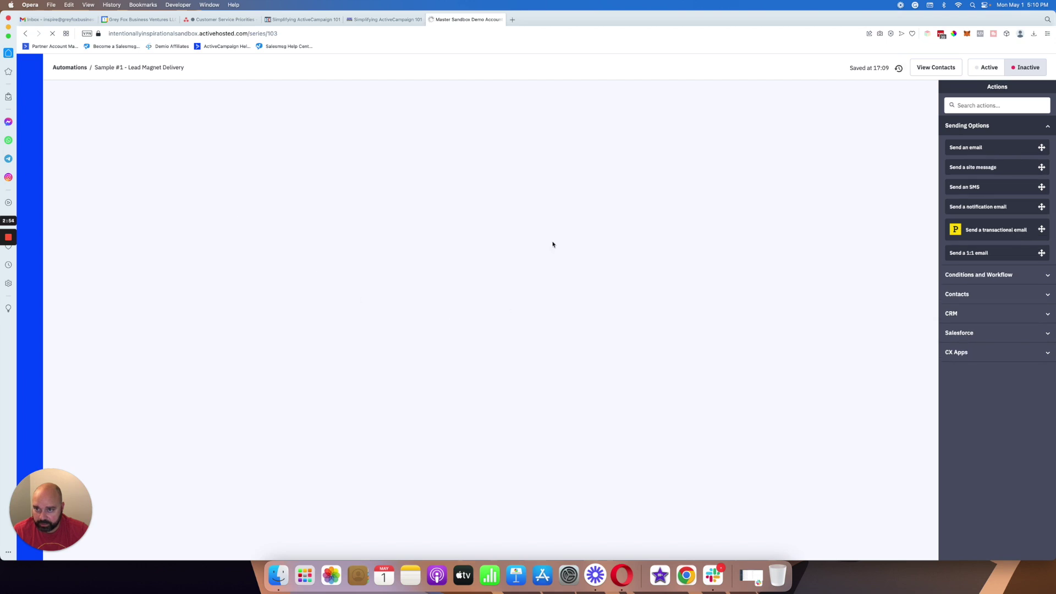
Set the "Sample #1 - Lead Magnet Delivery" automation to Active.
{"action": "left_click", "coordinate": [985, 67]}
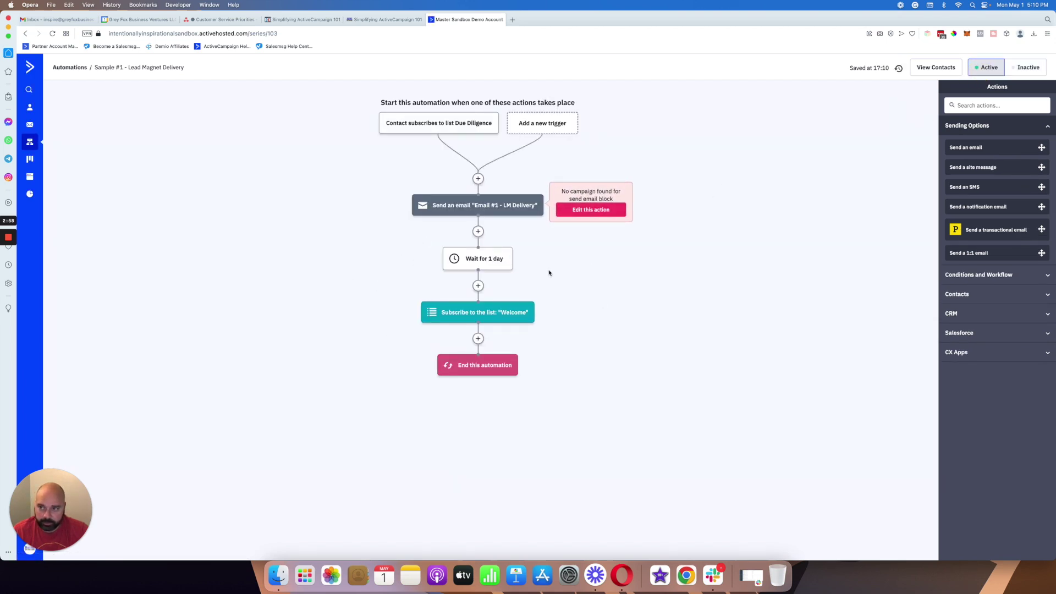
{"action": "mouse_move", "coordinate": [472, 316]}
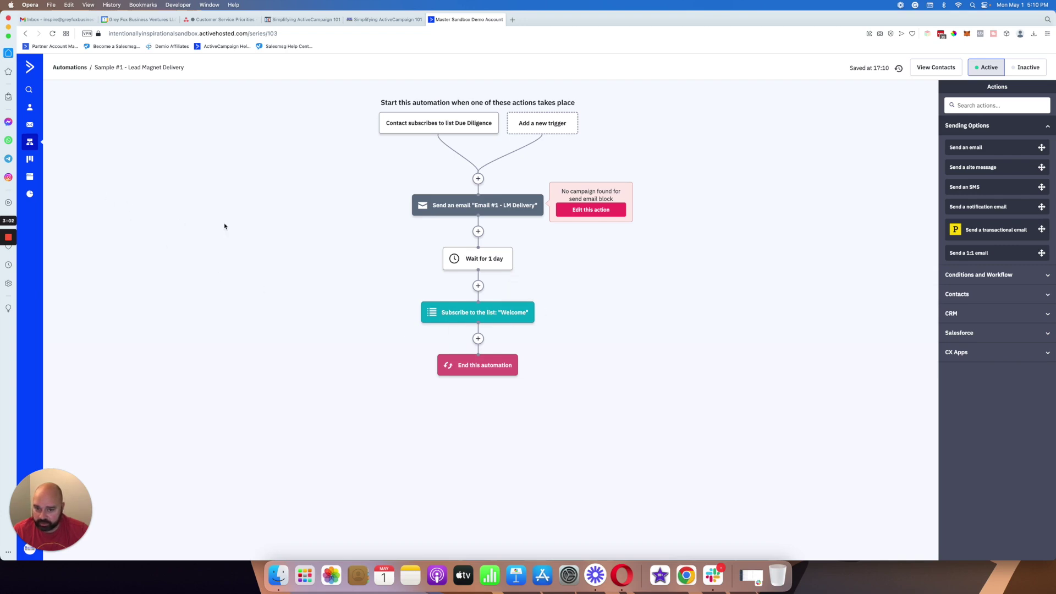
{"action": "left_click", "coordinate": [29, 126]}
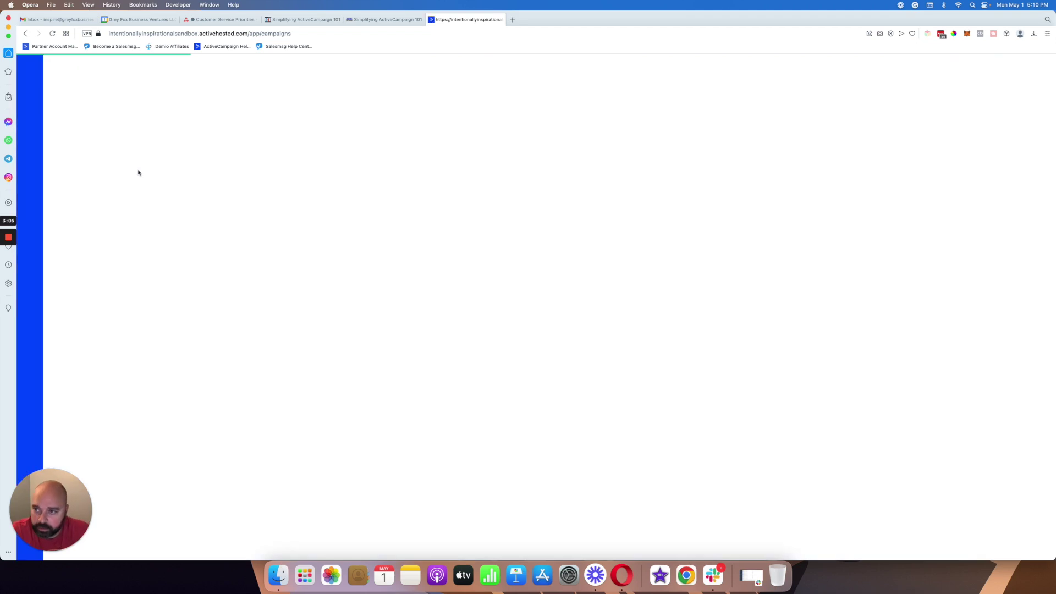
{"action": "left_click", "coordinate": [1010, 73]}
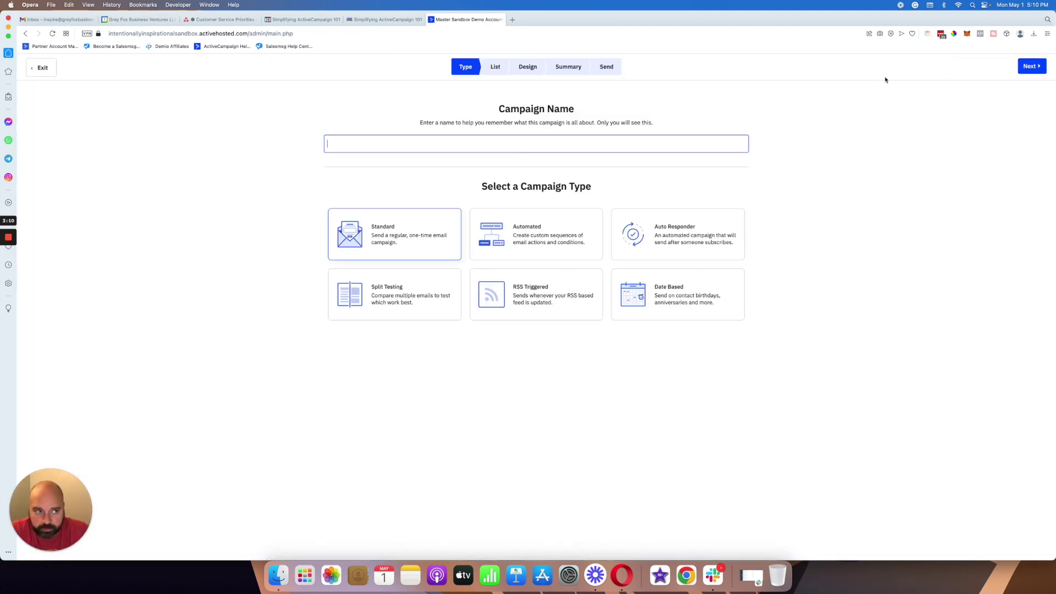
{"action": "left_click", "coordinate": [39, 68]}
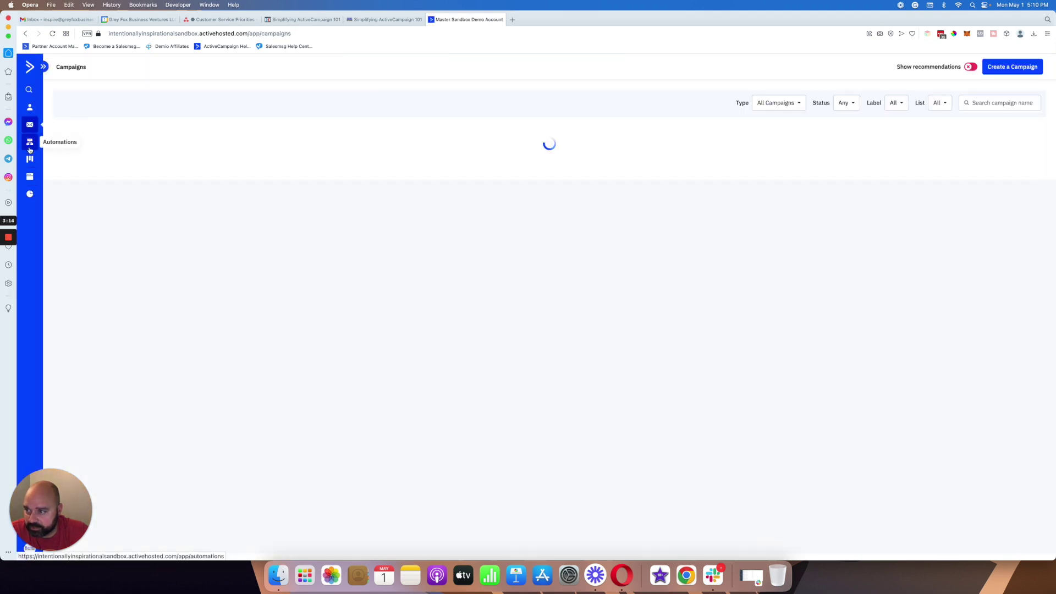
Create a new automation from scratch in the automations list and dismiss the trigger selection.
{"action": "left_click", "coordinate": [30, 144]}
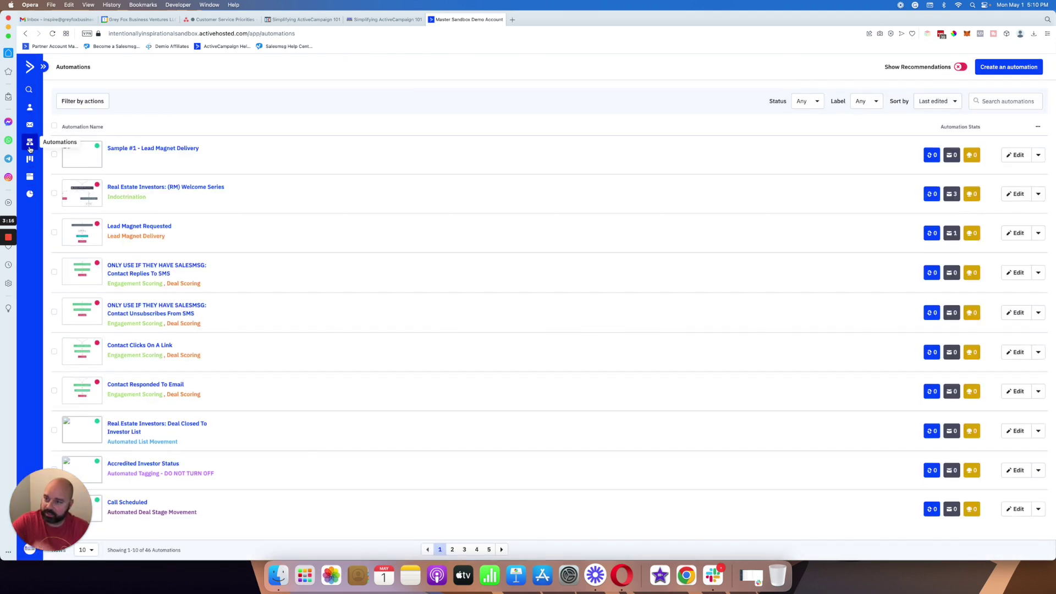
{"action": "left_click", "coordinate": [1009, 71]}
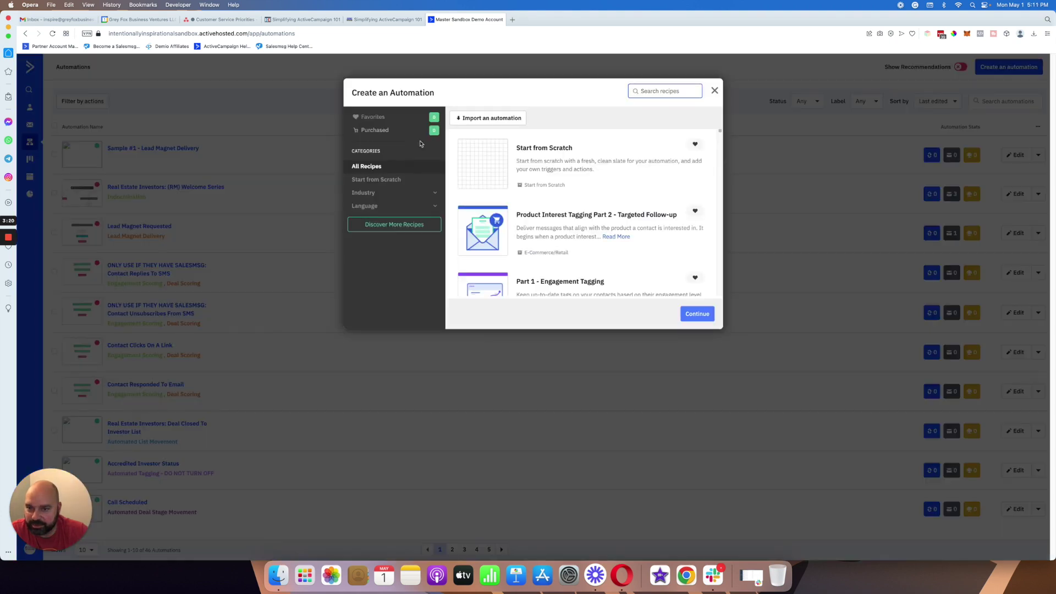
{"action": "left_click", "coordinate": [539, 165]}
{"action": "left_click", "coordinate": [697, 314]}
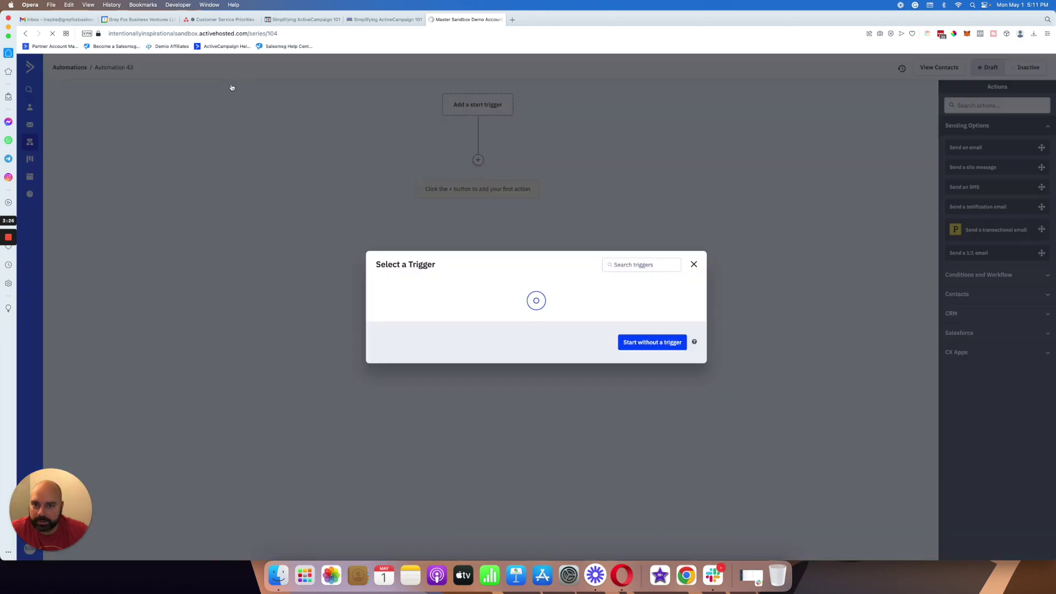
{"action": "left_click", "coordinate": [693, 110]}
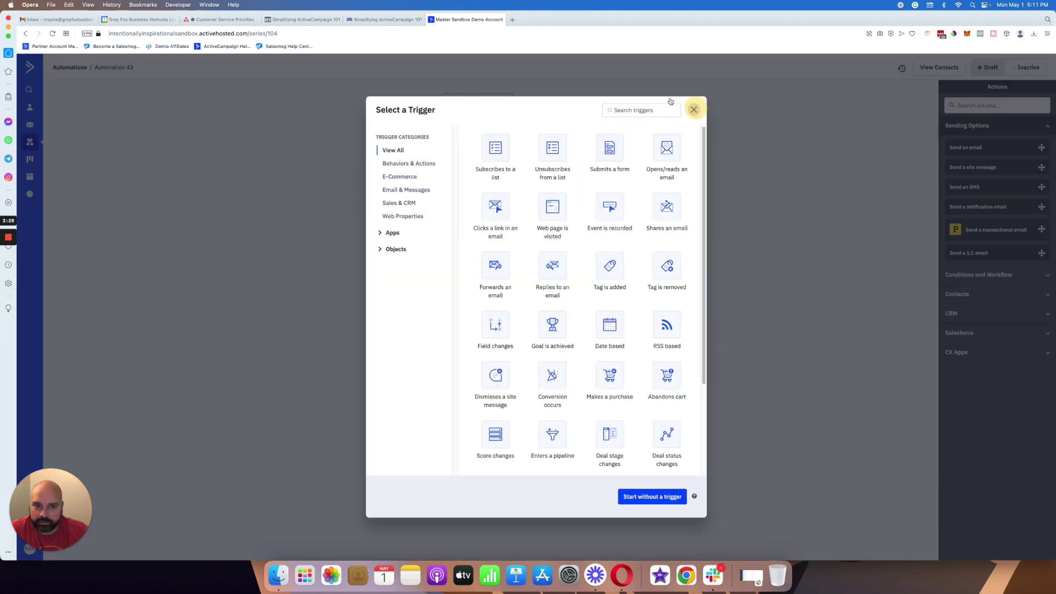
Rename the new automation "Sample #2 - Welcome Series" and save the name.
{"action": "left_click", "coordinate": [140, 67]}
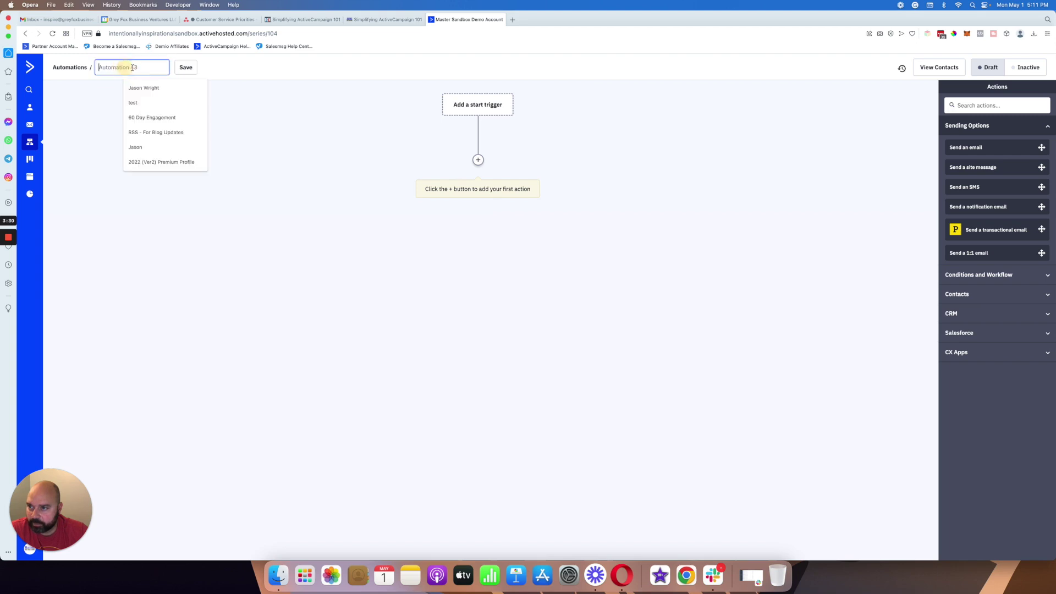
{"action": "type", "text": "mpl"}
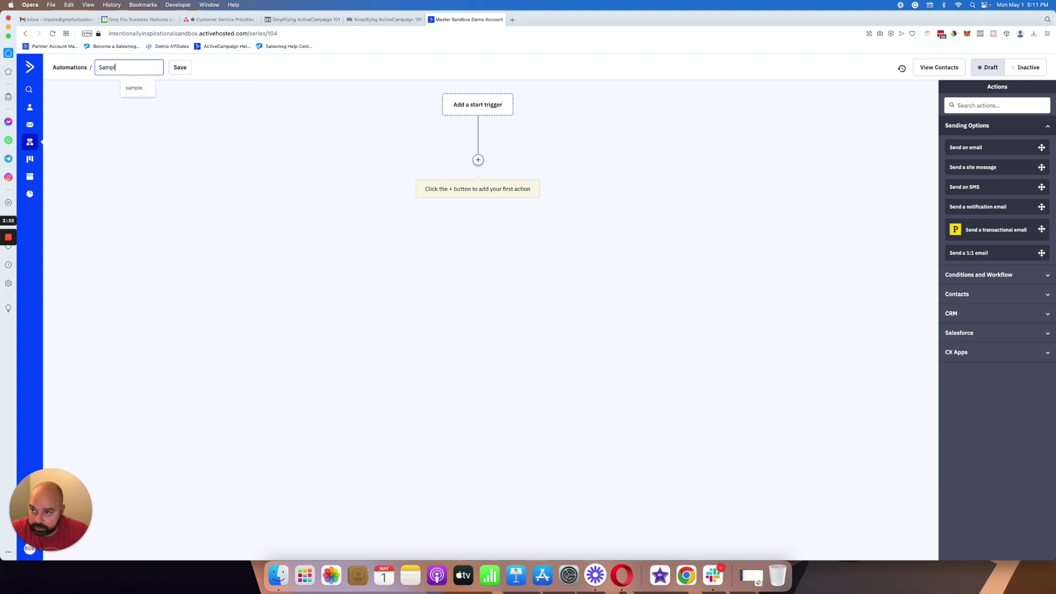
{"action": "type", "text": "e #2"}
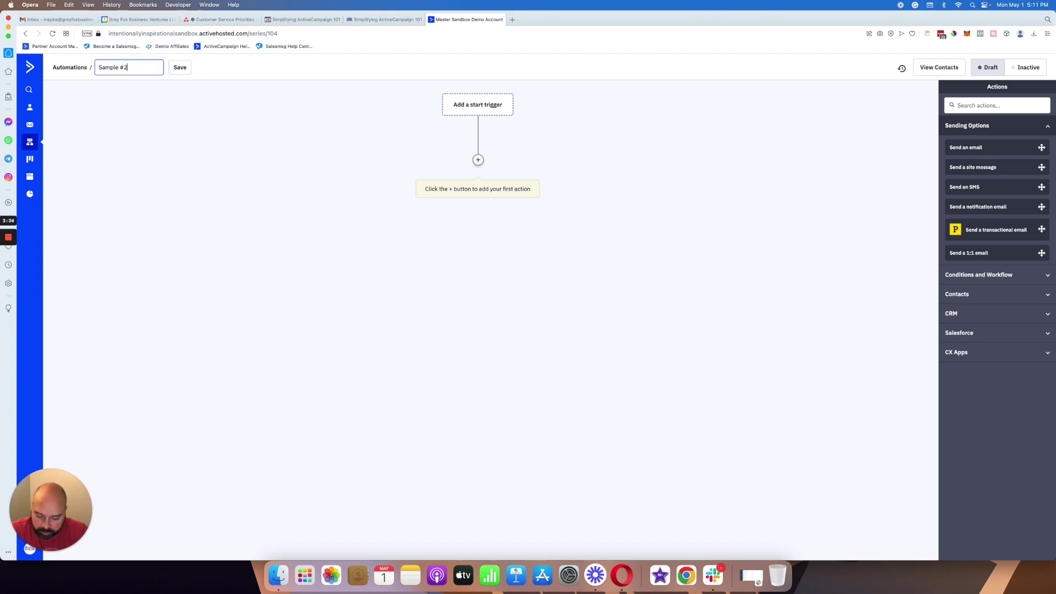
{"action": "type", "text": " - Welcome"}
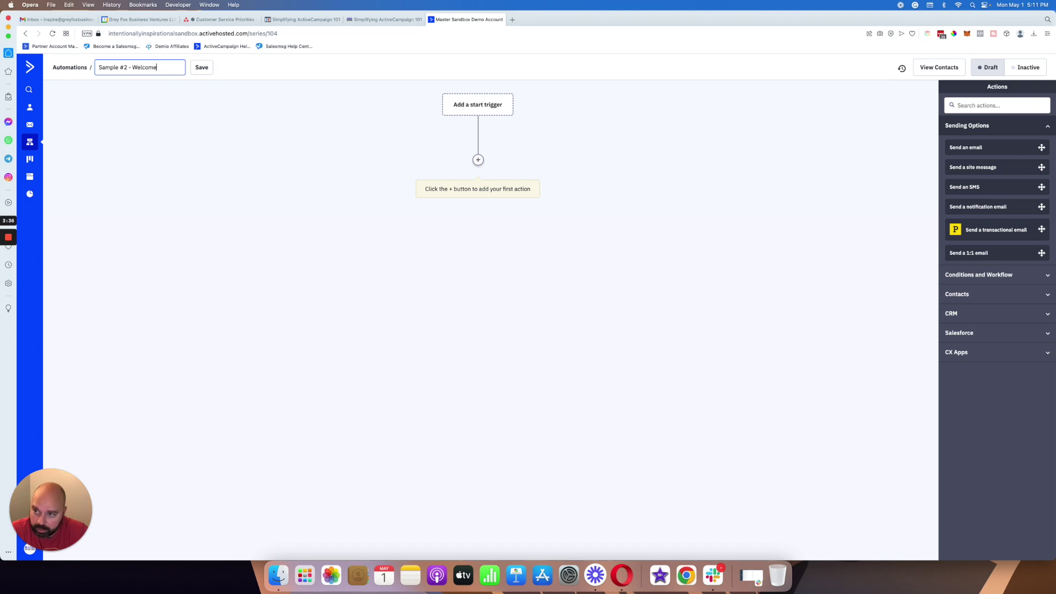
{"action": "type", "text": " Series"}
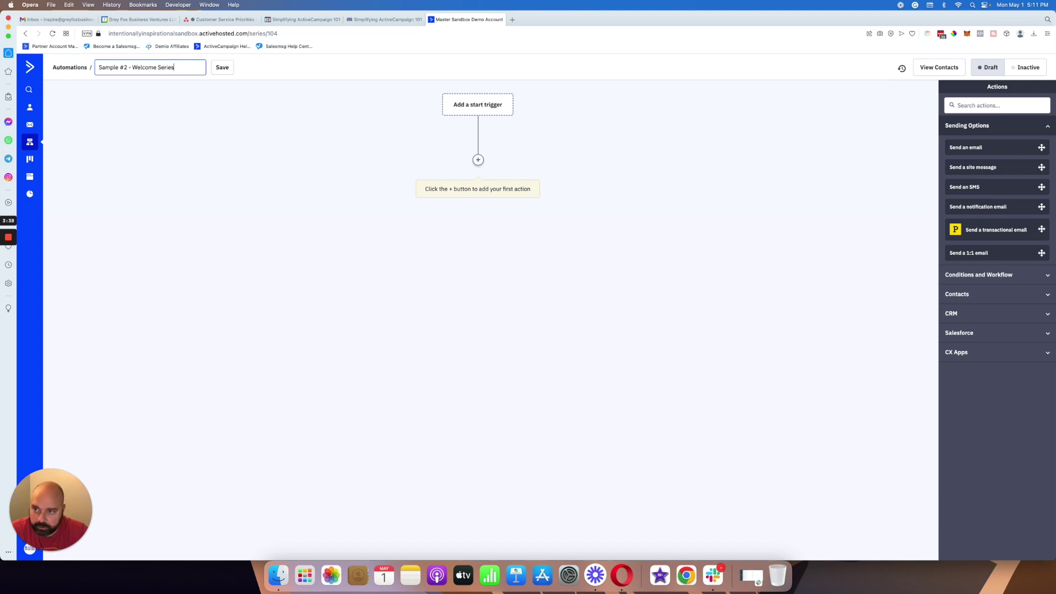
{"action": "left_click", "coordinate": [225, 67]}
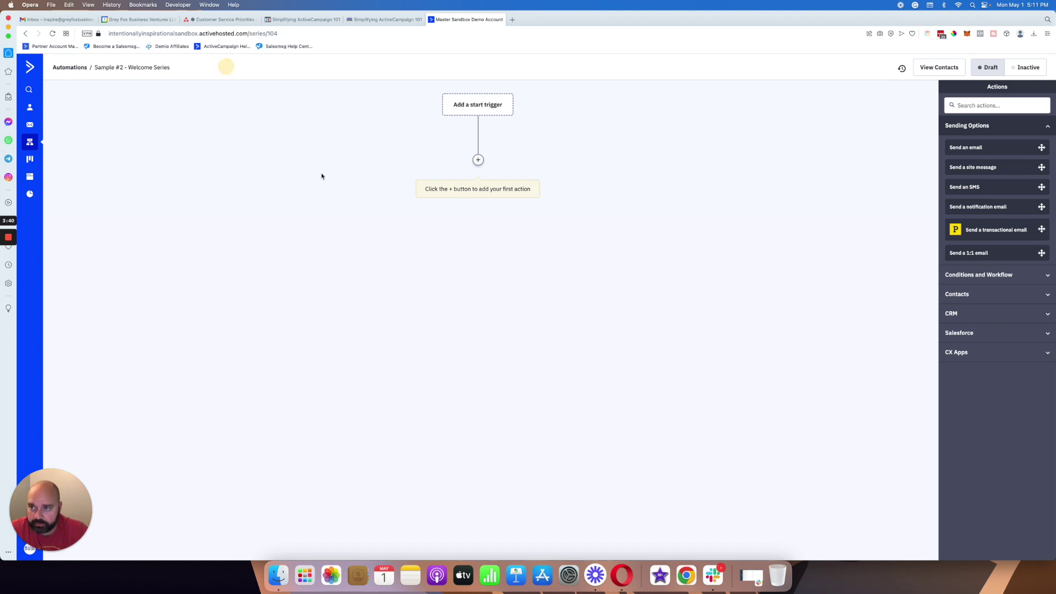
Add a start trigger for contacts who subscribe to the Welcome list, running once, and dismiss the new action prompt.
{"action": "left_click", "coordinate": [478, 105]}
{"action": "left_click", "coordinate": [495, 148]}
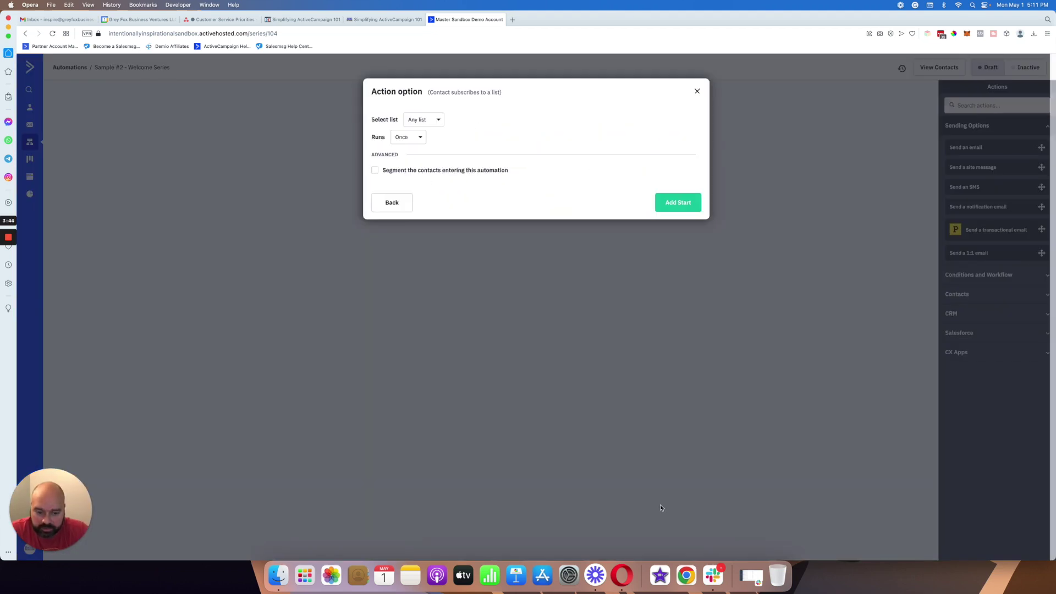
{"action": "left_click", "coordinate": [432, 119]}
{"action": "scroll", "coordinate": [437, 187], "scroll_direction": "down", "scroll_amount": 2}
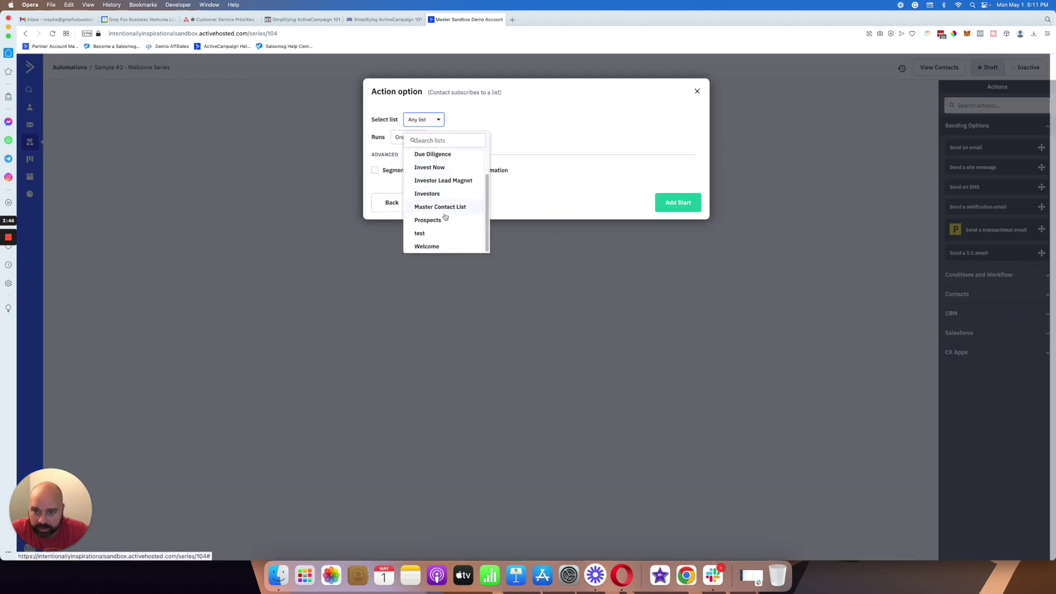
{"action": "left_click", "coordinate": [434, 243]}
{"action": "left_click", "coordinate": [670, 201]}
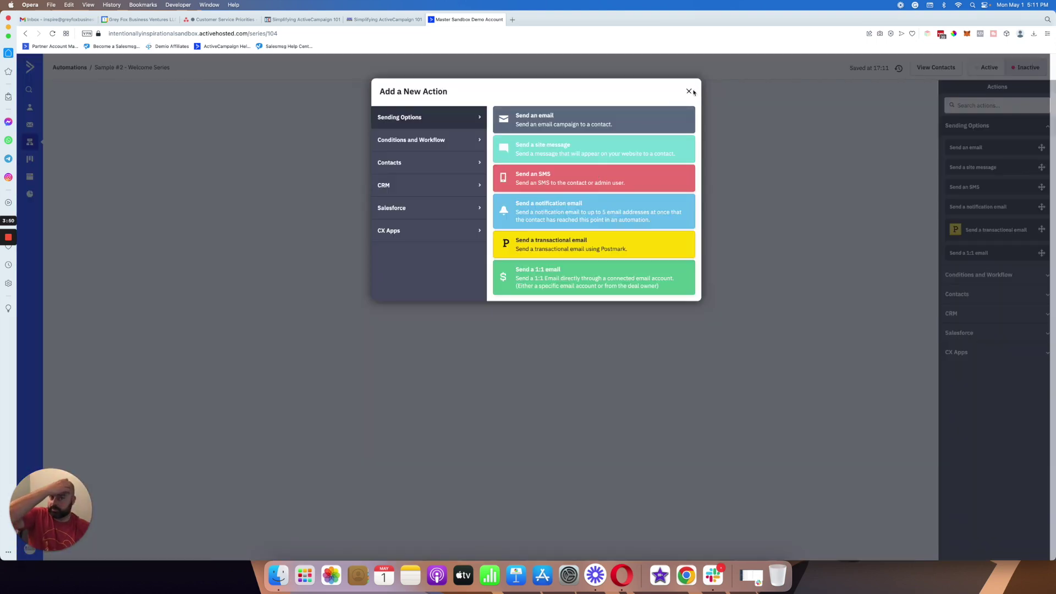
{"action": "left_click", "coordinate": [688, 90]}
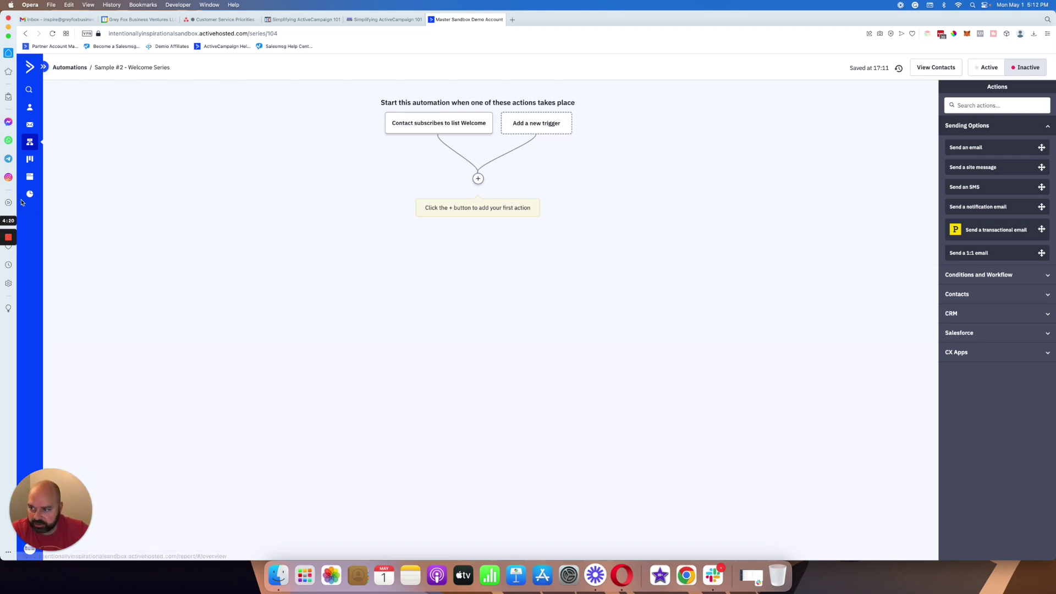
{"action": "mouse_move", "coordinate": [13, 235]}
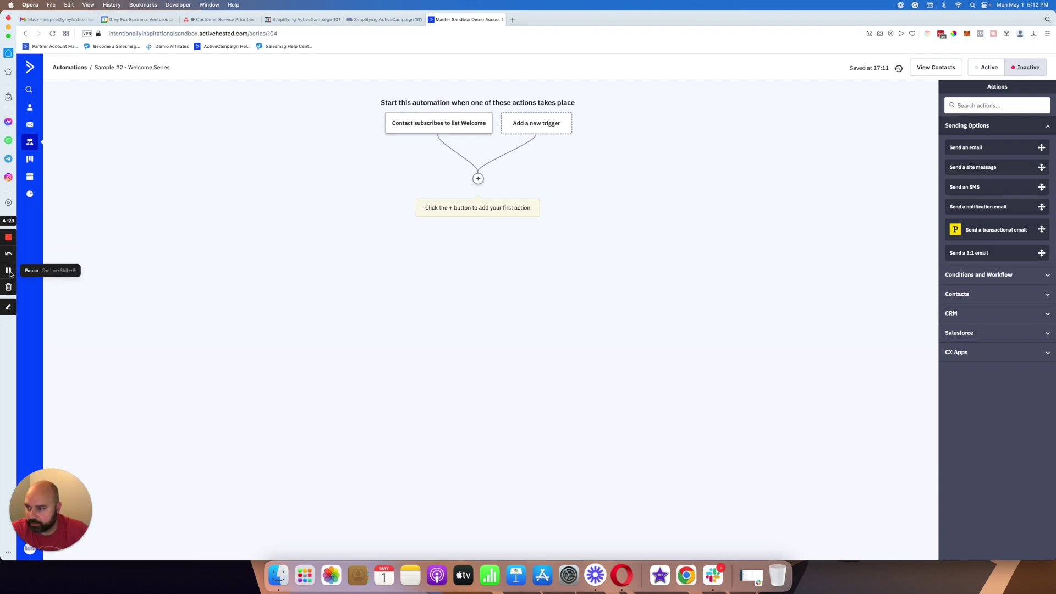
{"action": "left_click", "coordinate": [9, 271]}
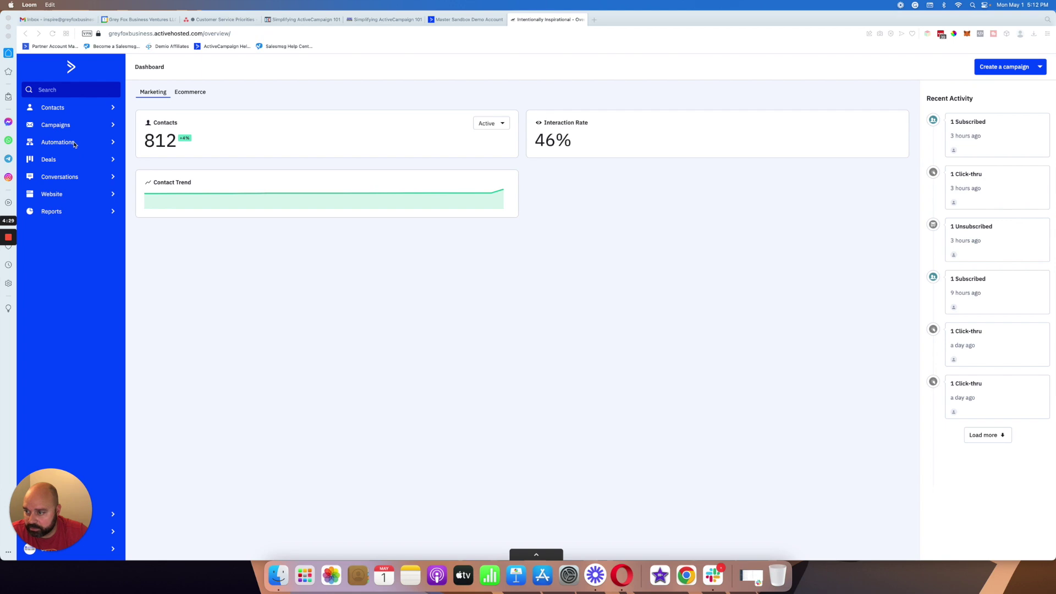
Find the "Main Welcome Sequence 2.0" automation in the greyfoxbusiness account's automations and open it.
{"action": "left_click", "coordinate": [72, 142]}
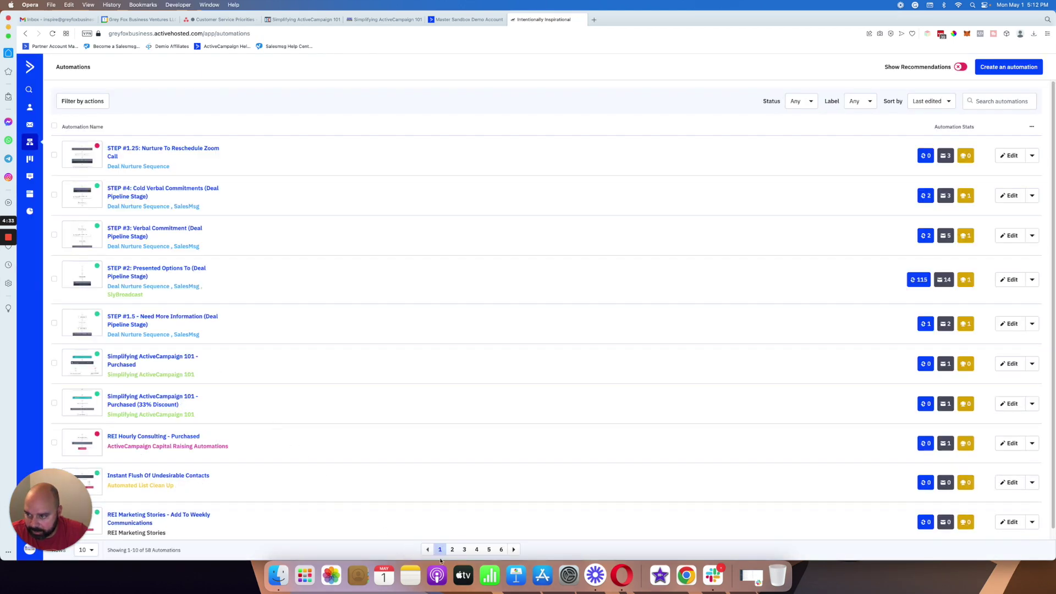
{"action": "left_click", "coordinate": [451, 550]}
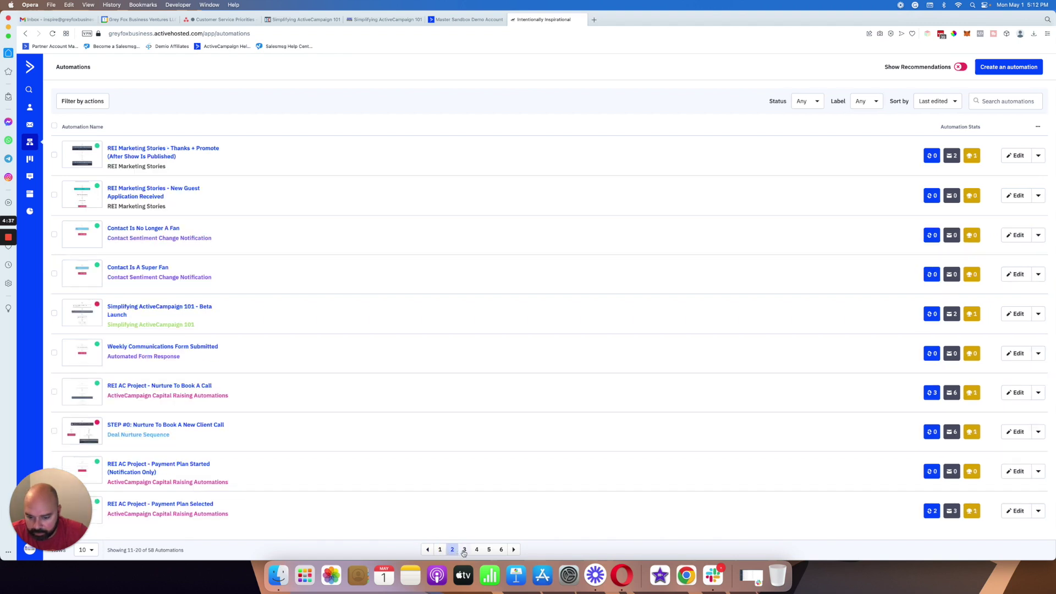
{"action": "left_click", "coordinate": [463, 549]}
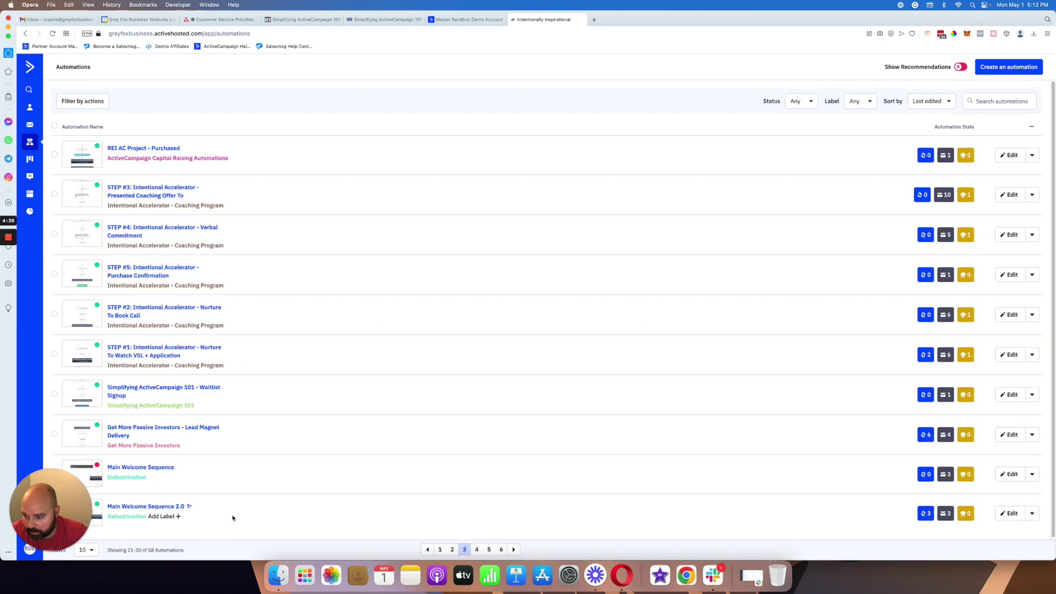
{"action": "left_click", "coordinate": [183, 506]}
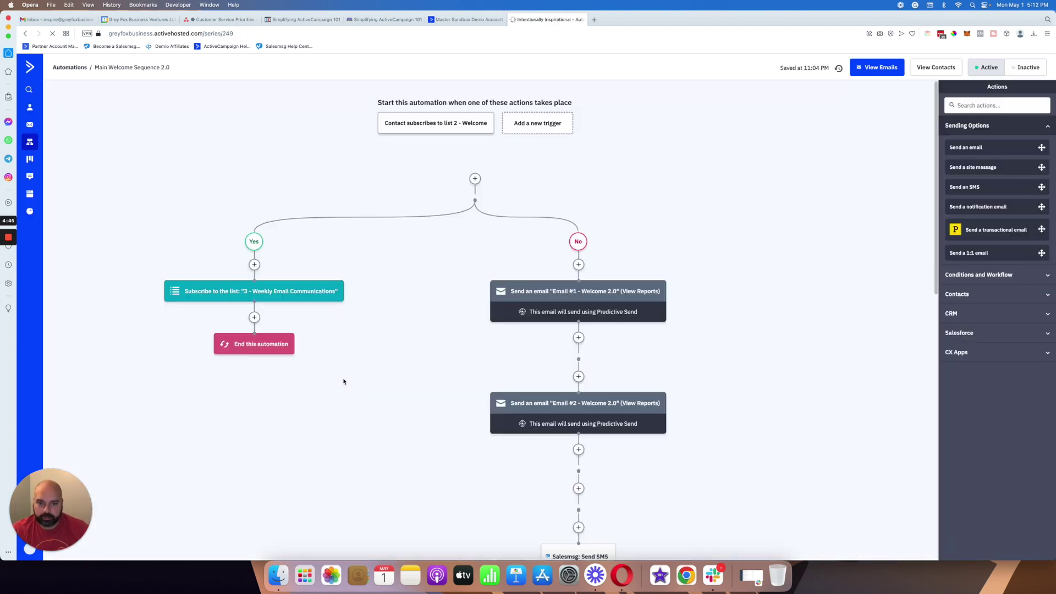
Examine the flow of Main Welcome Sequence 2.0, including its condition branches, email previews, waits, SMS, tag and list subscription actions.
{"action": "scroll", "coordinate": [348, 378], "scroll_direction": "down", "scroll_amount": 5}
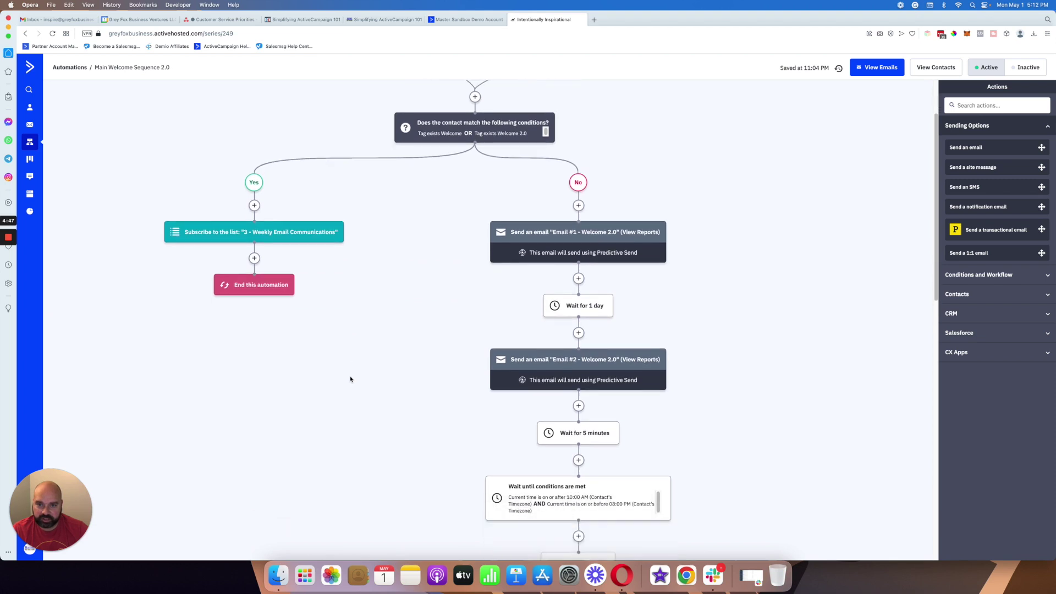
{"action": "scroll", "coordinate": [421, 315], "scroll_direction": "up", "scroll_amount": 3}
{"action": "mouse_move", "coordinate": [560, 165]}
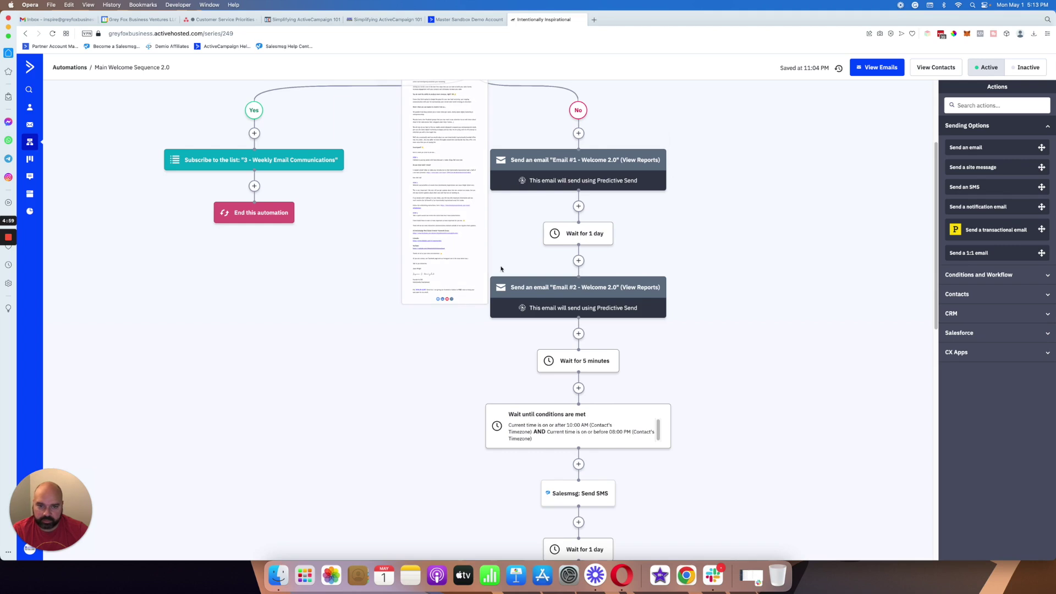
{"action": "scroll", "coordinate": [513, 228], "scroll_direction": "down", "scroll_amount": 1}
{"action": "mouse_move", "coordinate": [529, 261]}
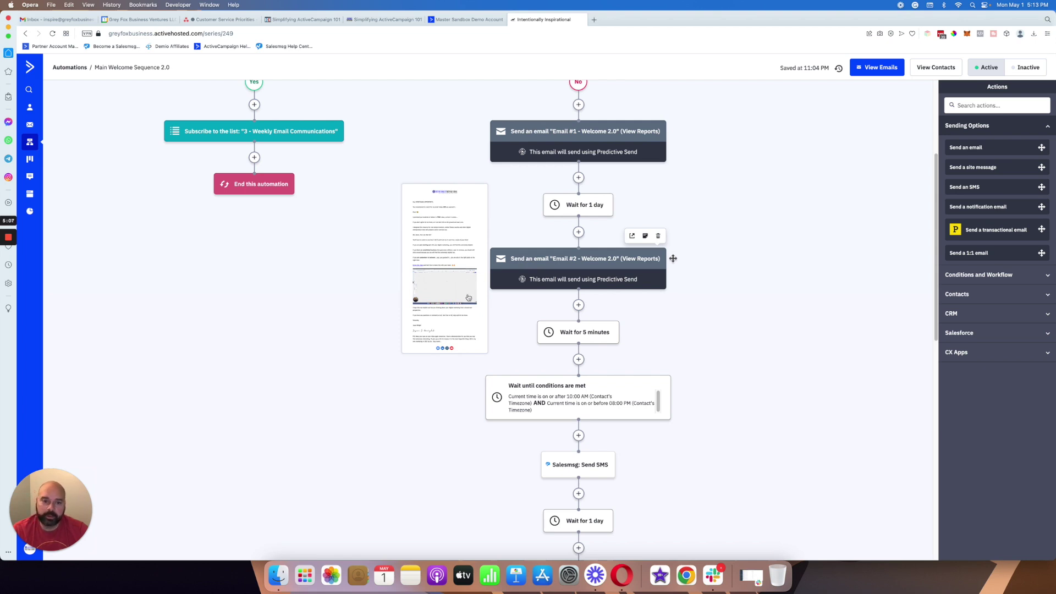
{"action": "scroll", "coordinate": [499, 322], "scroll_direction": "down", "scroll_amount": 5}
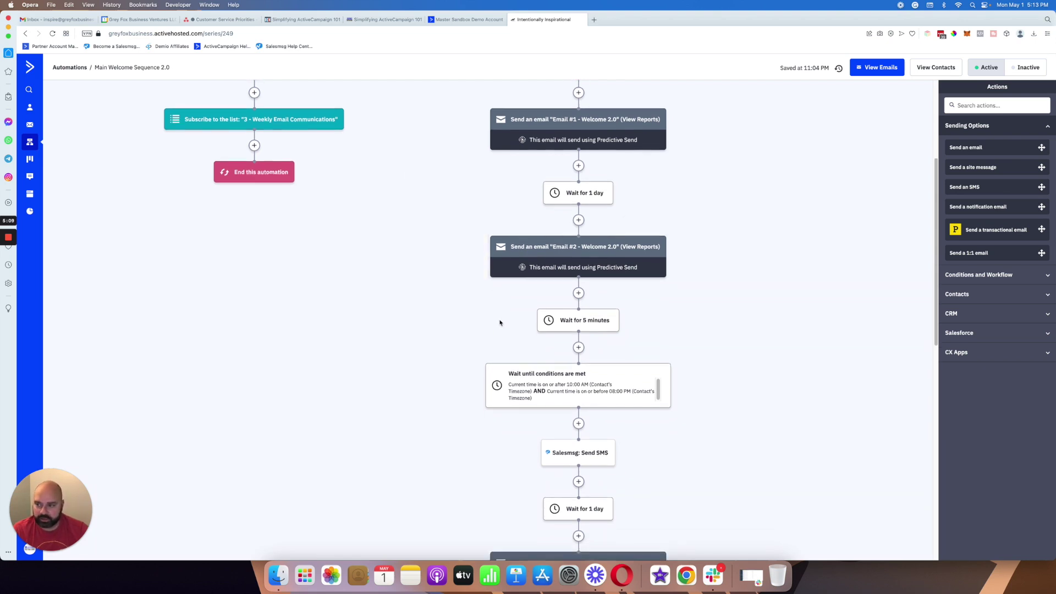
{"action": "scroll", "coordinate": [500, 321], "scroll_direction": "down", "scroll_amount": 3}
{"action": "mouse_move", "coordinate": [563, 248]}
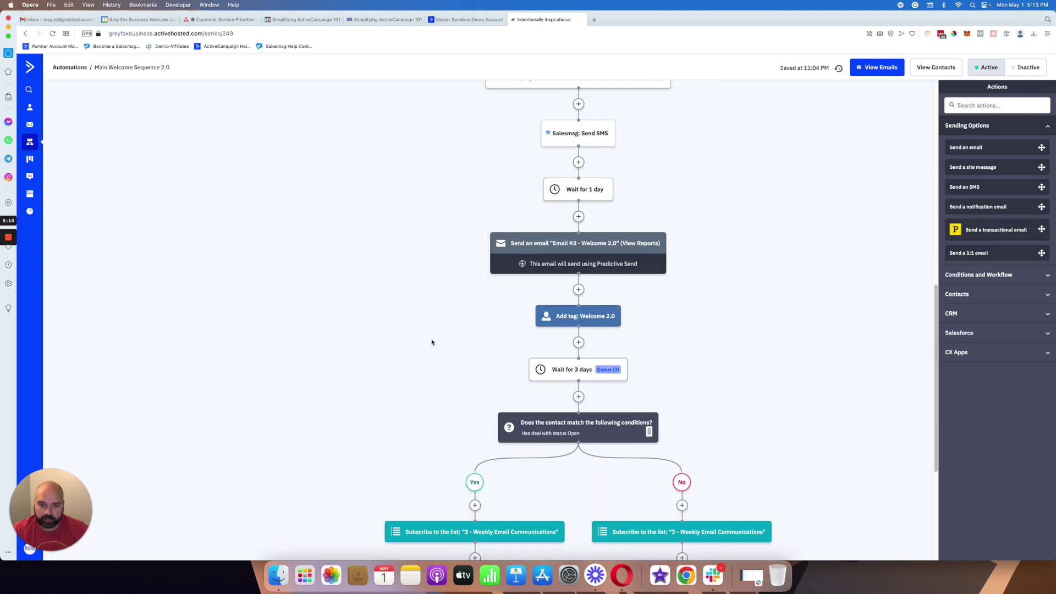
{"action": "scroll", "coordinate": [373, 316], "scroll_direction": "down", "scroll_amount": 5}
{"action": "scroll", "coordinate": [376, 319], "scroll_direction": "up", "scroll_amount": 3}
{"action": "scroll", "coordinate": [376, 318], "scroll_direction": "up", "scroll_amount": 10}
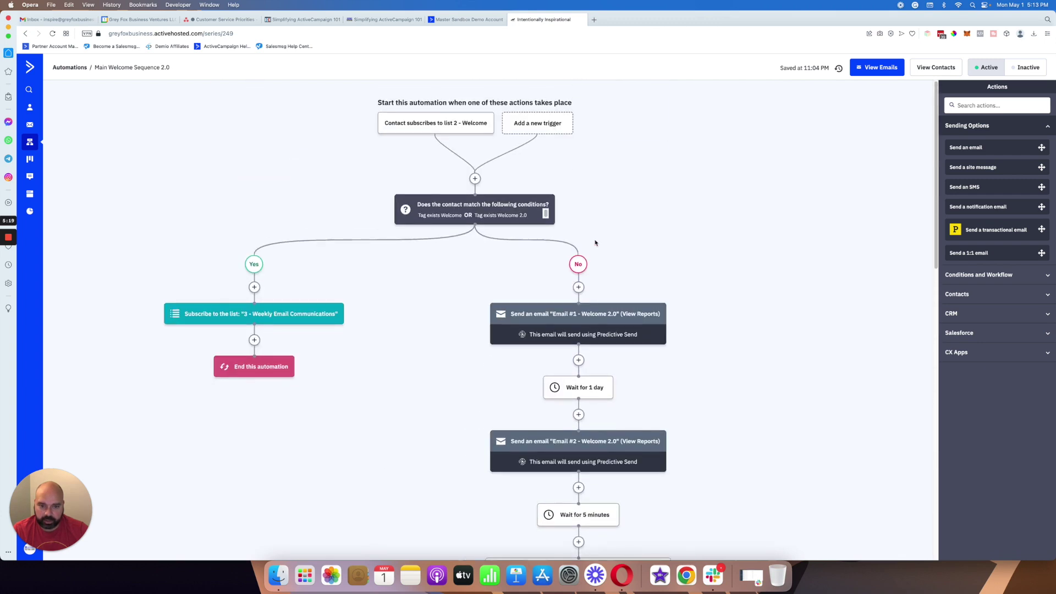
Review the list of emails in Main Welcome Sequence 2.0 and return to the "Sample #2 - Welcome Series" automation.
{"action": "left_click", "coordinate": [866, 69]}
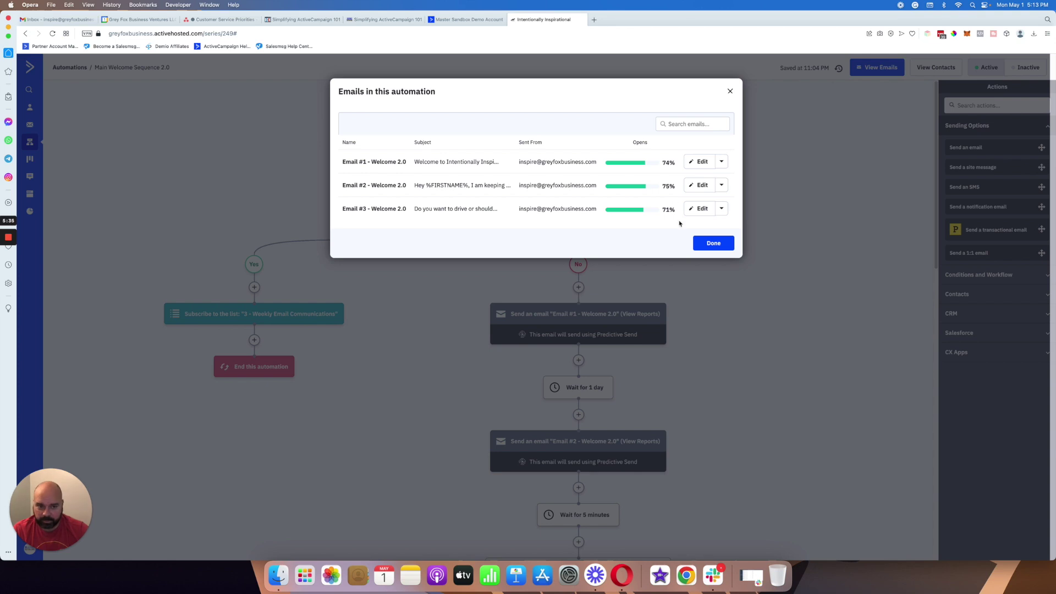
{"action": "left_click", "coordinate": [702, 242]}
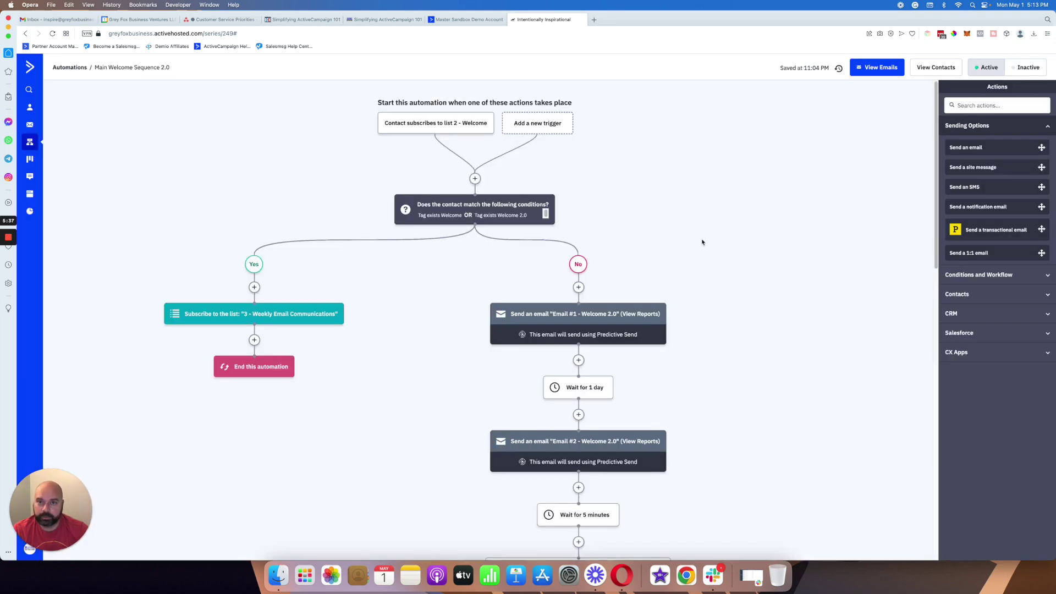
{"action": "left_click", "coordinate": [465, 20]}
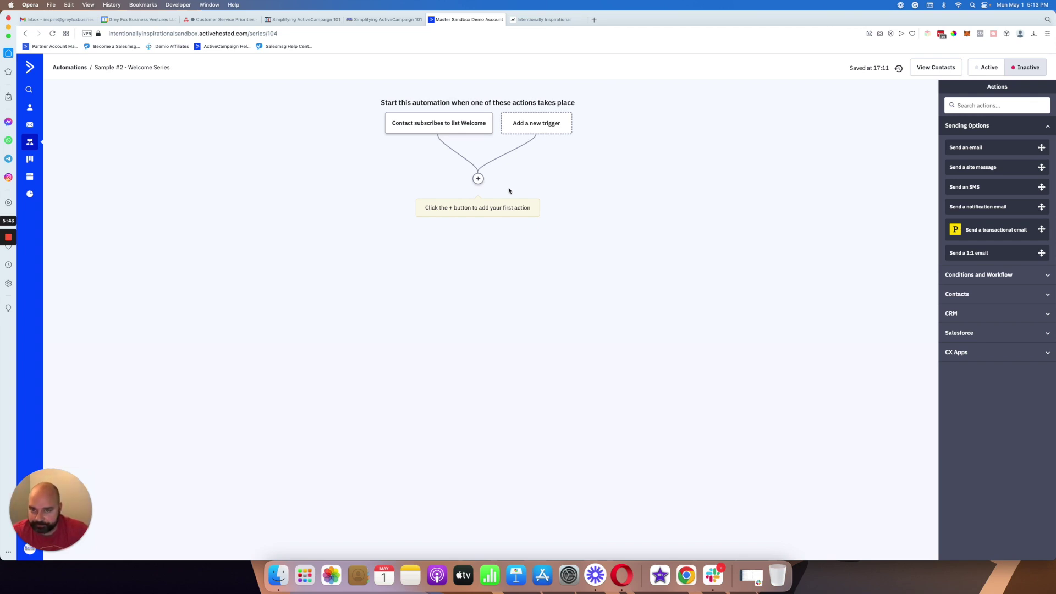
{"action": "mouse_move", "coordinate": [418, 134]}
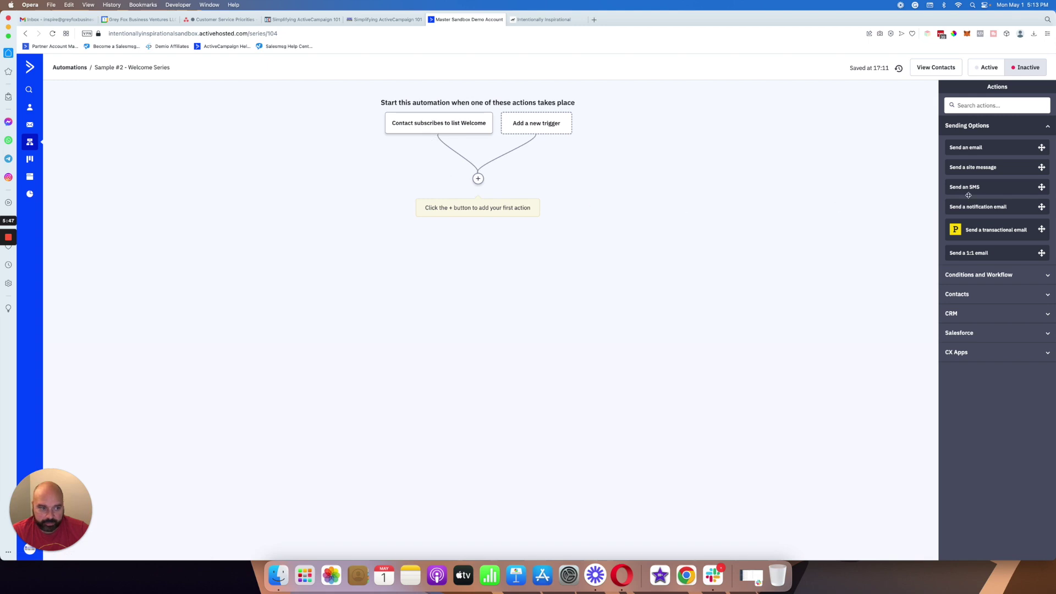
Add a send email action below the Welcome list trigger, name it "Email #1 - Welcome" and save it without designing it.
{"action": "left_click_drag", "start_coordinate": [988, 148], "coordinate": [478, 178]}
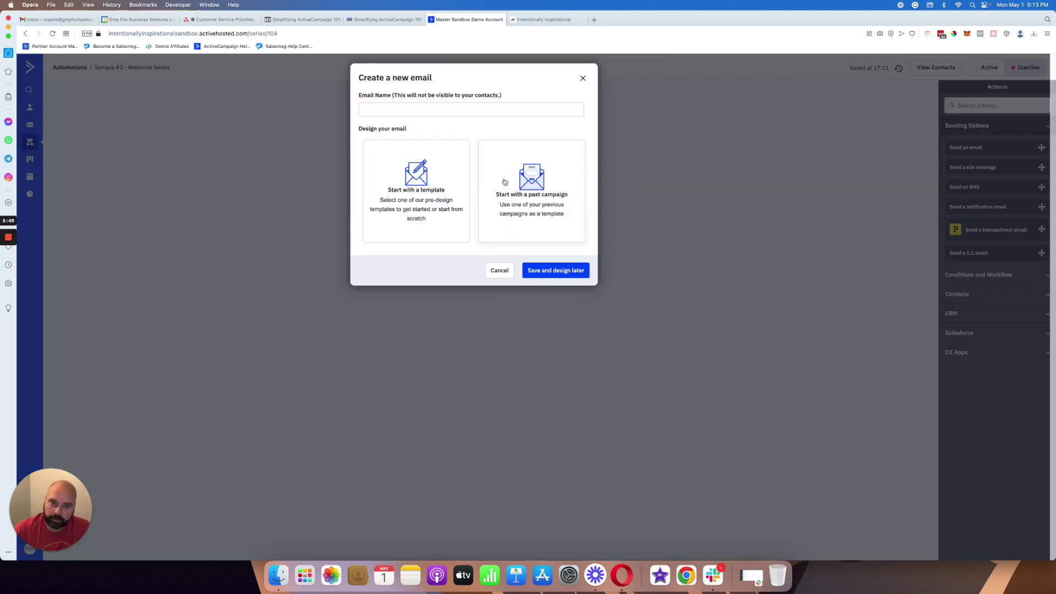
{"action": "left_click", "coordinate": [471, 109]}
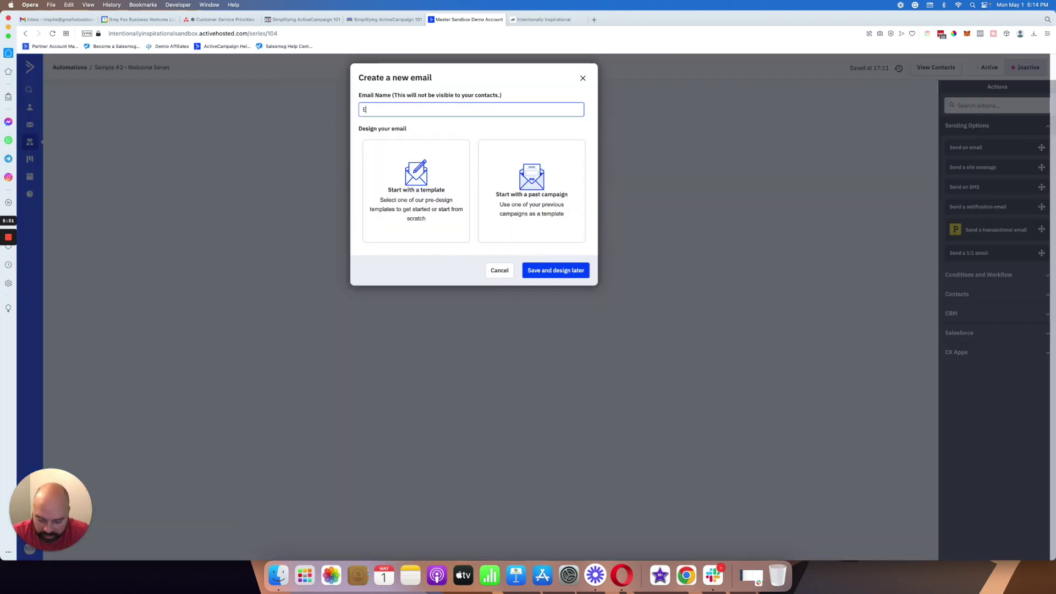
{"action": "type", "text": "Exampl"}
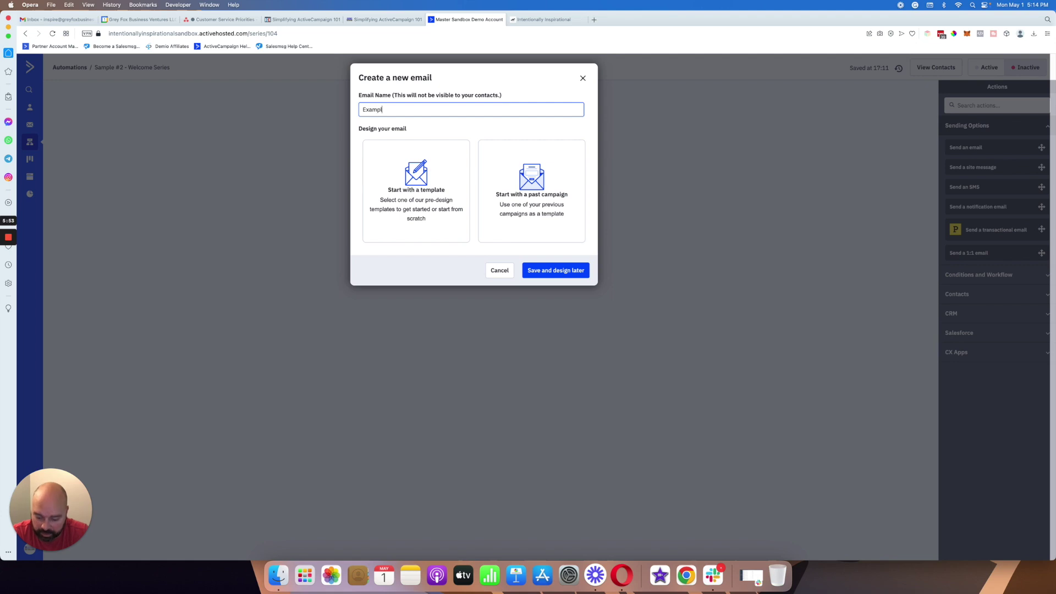
{"action": "key", "text": "BackSpace"}
{"action": "key", "text": "BackSpace"}
{"action": "key", "text": "BackSpace"}
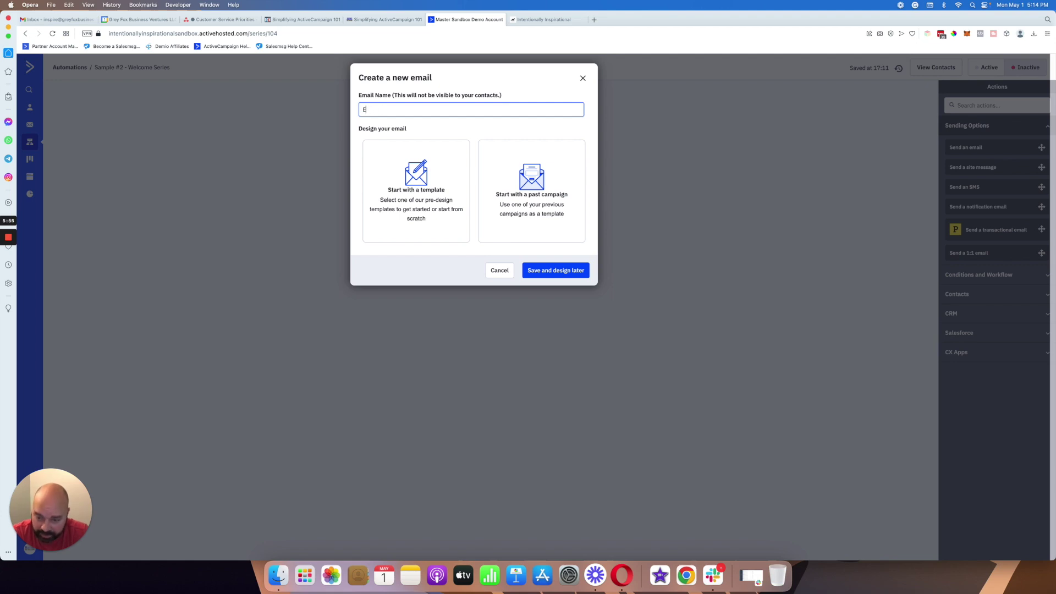
{"action": "type", "text": "mail #1"}
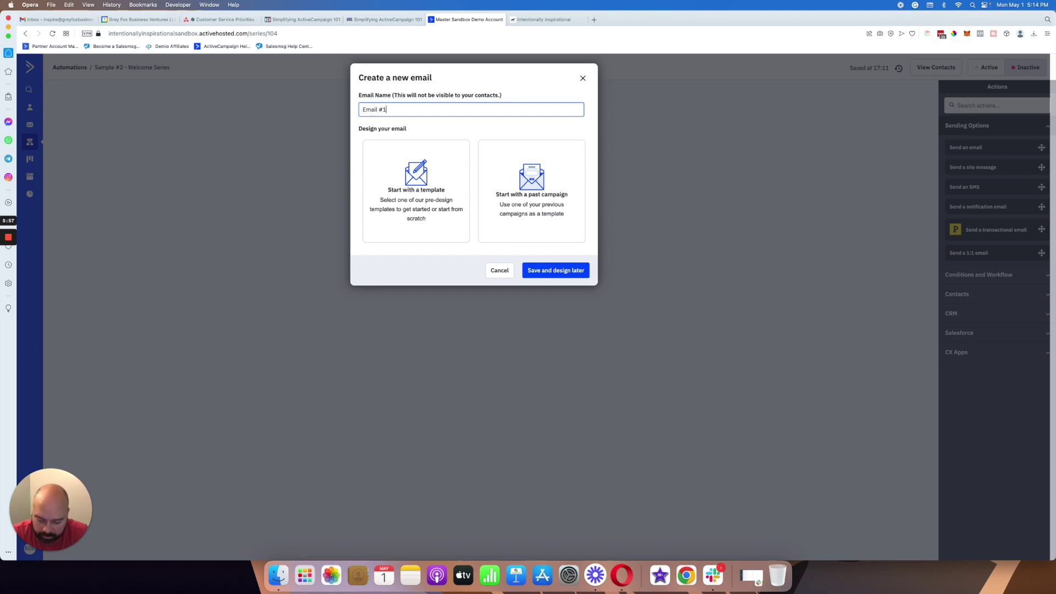
{"action": "type", "text": " - WElcome"}
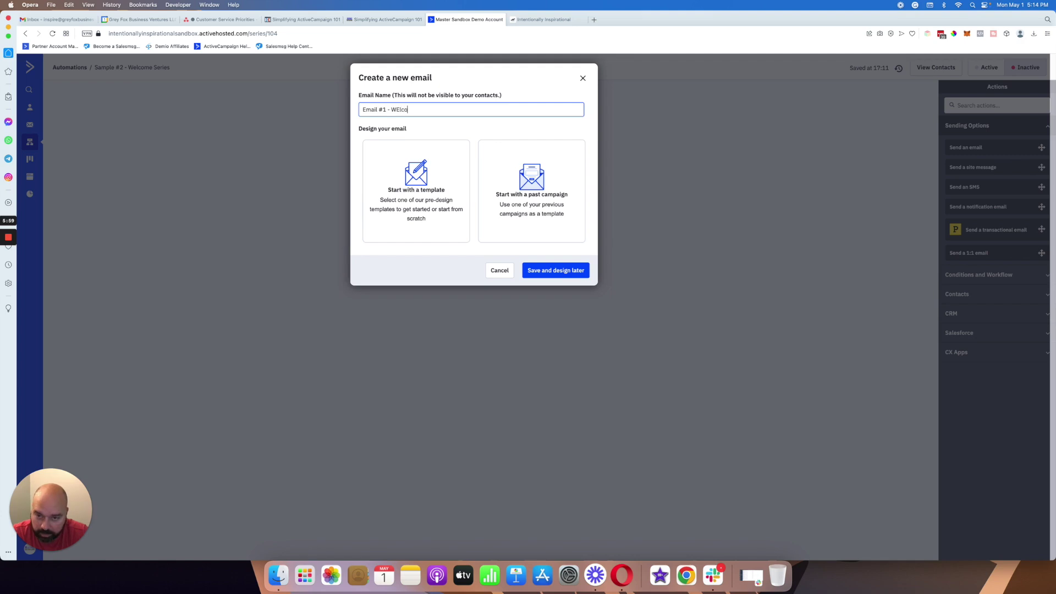
{"action": "key", "text": "BackSpace"}
{"action": "key", "text": "BackSpace"}
{"action": "key", "text": "BackSpace"}
{"action": "key", "text": "BackSpace"}
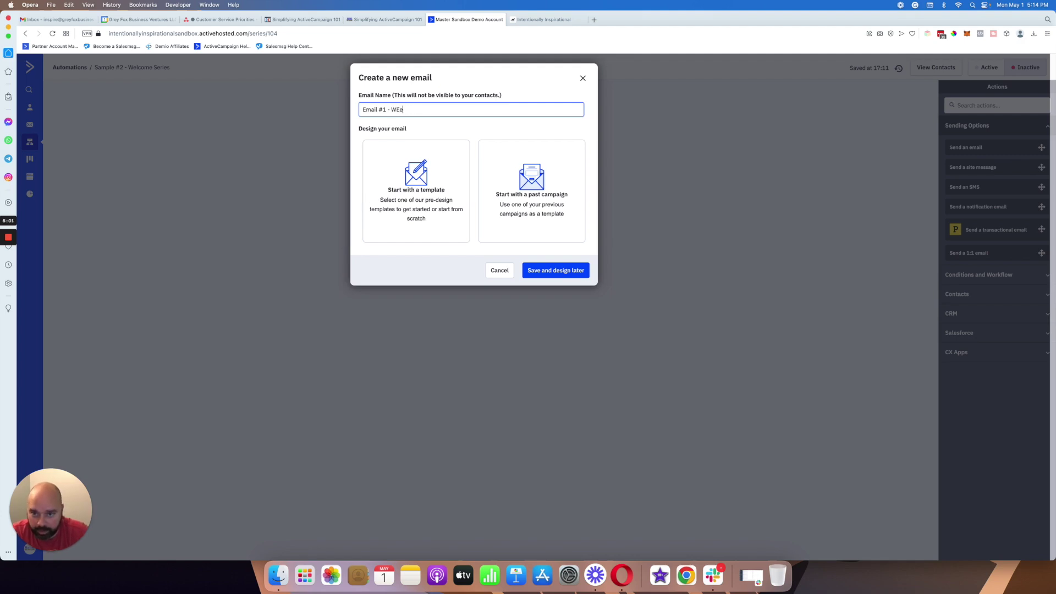
{"action": "type", "text": "lcome"}
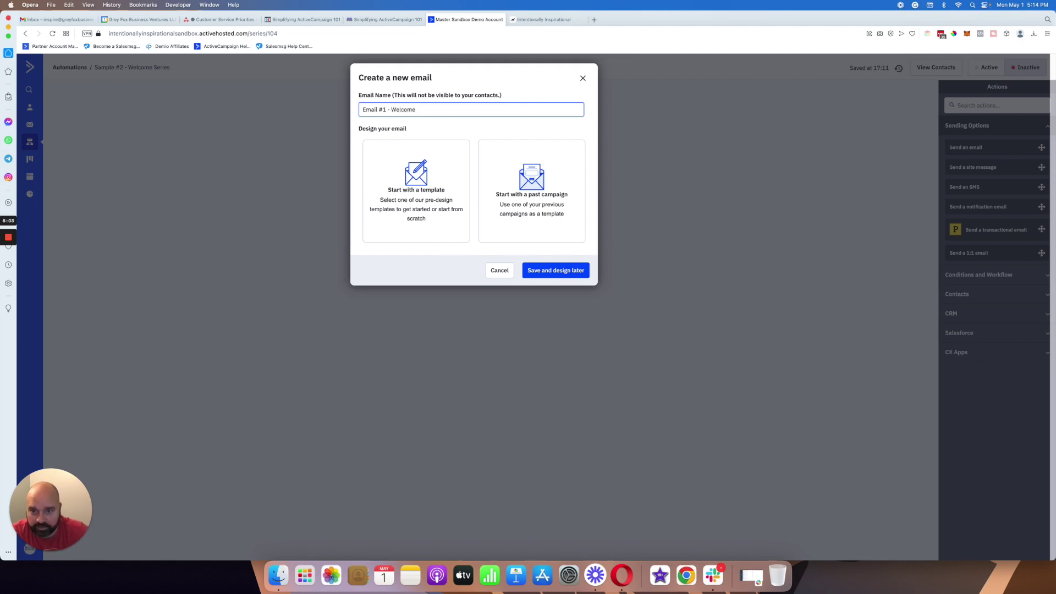
{"action": "left_click", "coordinate": [551, 272]}
{"action": "left_click", "coordinate": [648, 237]}
Add a wait of 1 day after the "Email #1 - Welcome" action.
{"action": "left_click", "coordinate": [959, 275]}
{"action": "mouse_move", "coordinate": [969, 167]}
{"action": "left_mouse_down"}
{"action": "mouse_move", "coordinate": [498, 241]}
{"action": "mouse_move", "coordinate": [480, 232]}
{"action": "left_mouse_up"}
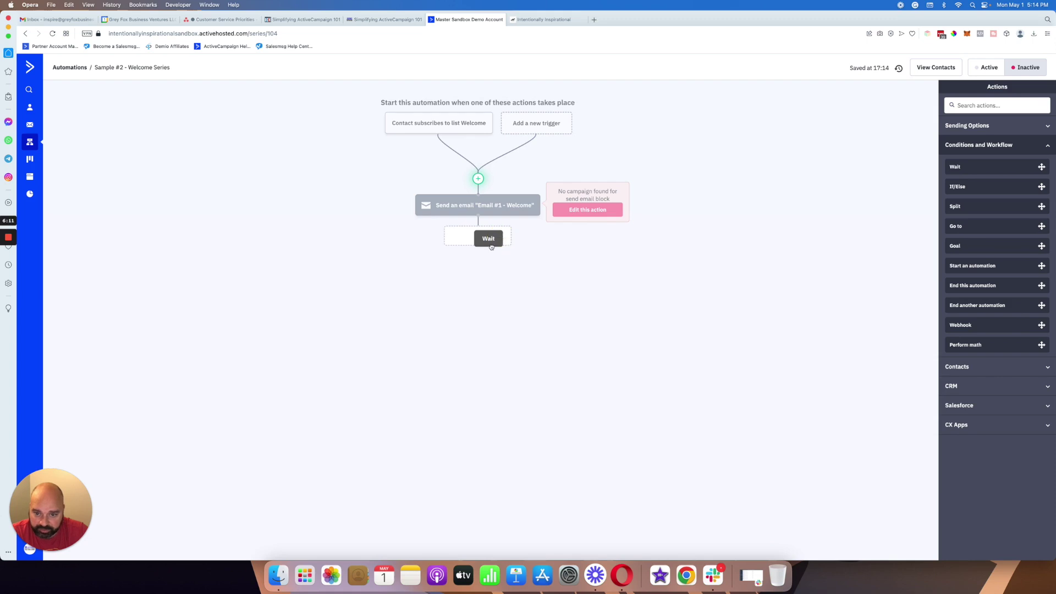
{"action": "left_click", "coordinate": [489, 278]}
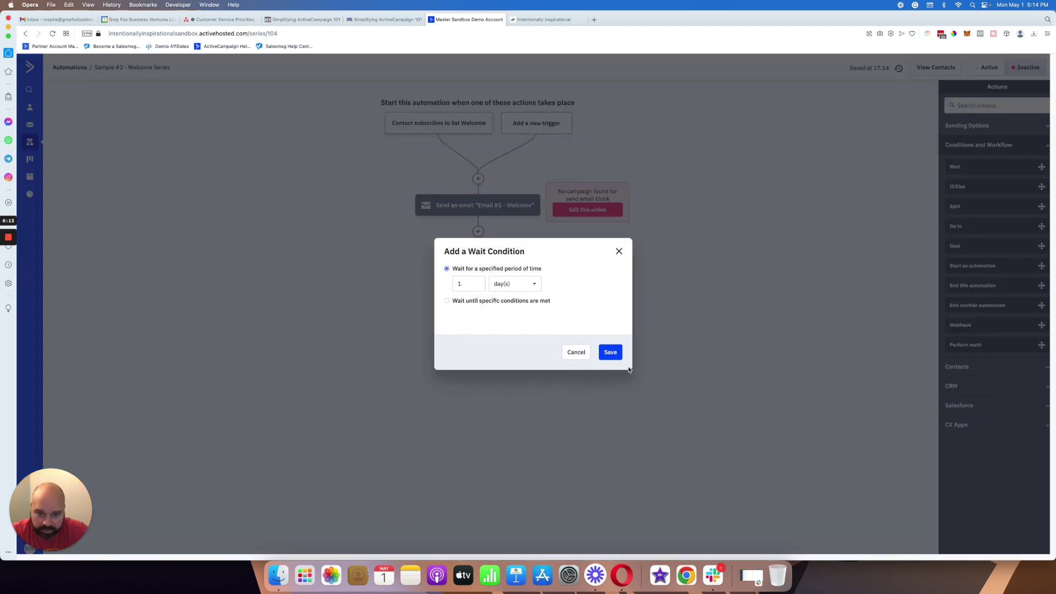
{"action": "left_click", "coordinate": [612, 353]}
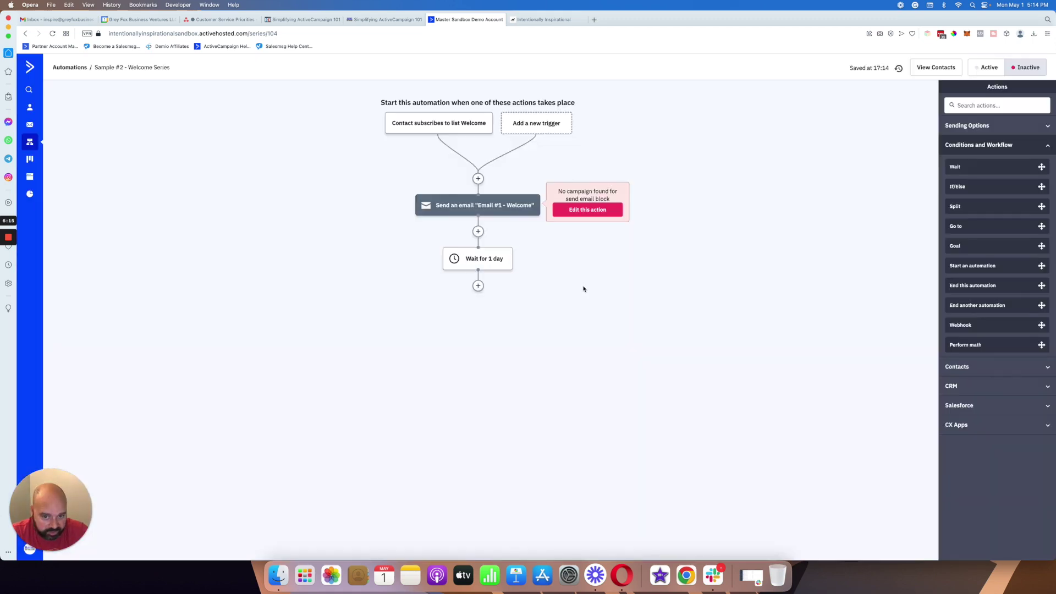
Add a send email action named "Email #2 - Welcome" after the 1-day wait and save it without designing it.
{"action": "left_click", "coordinate": [1001, 126]}
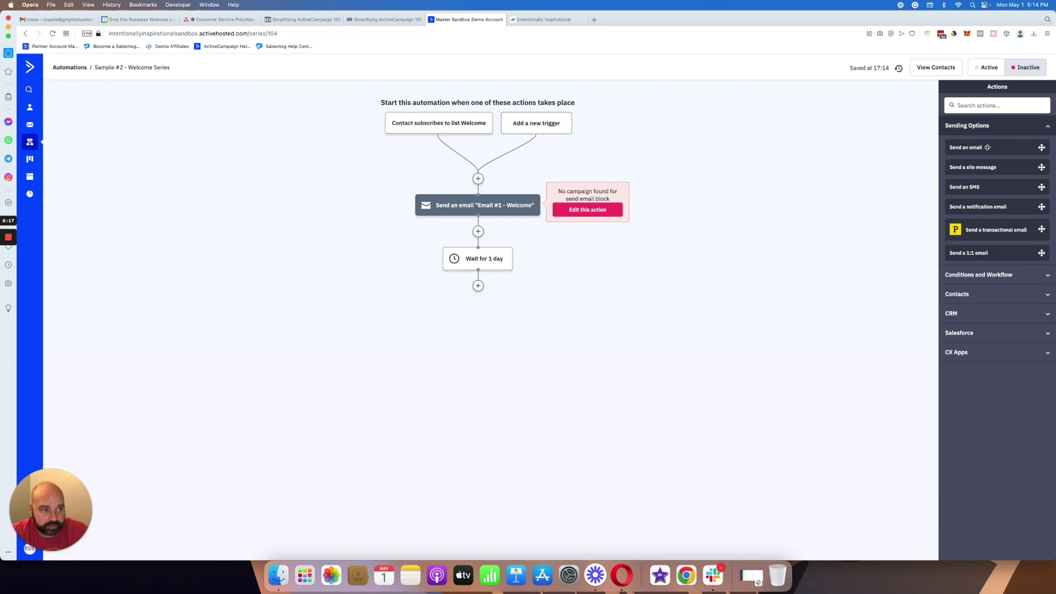
{"action": "left_click_drag", "start_coordinate": [989, 147], "coordinate": [478, 291]}
{"action": "left_click", "coordinate": [427, 219]}
{"action": "type", "text": "Email"}
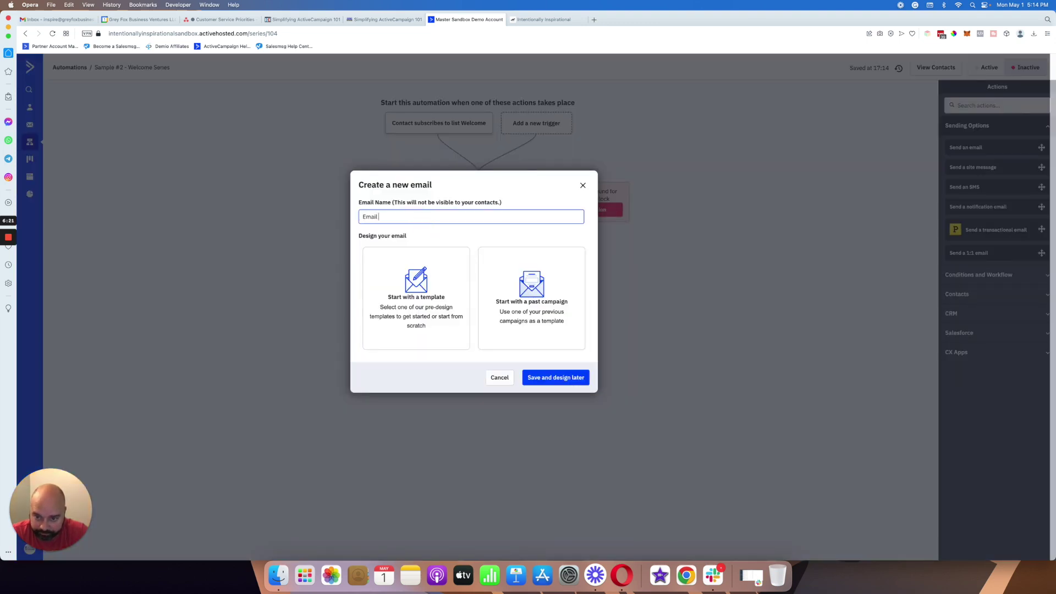
{"action": "type", "text": " #2"}
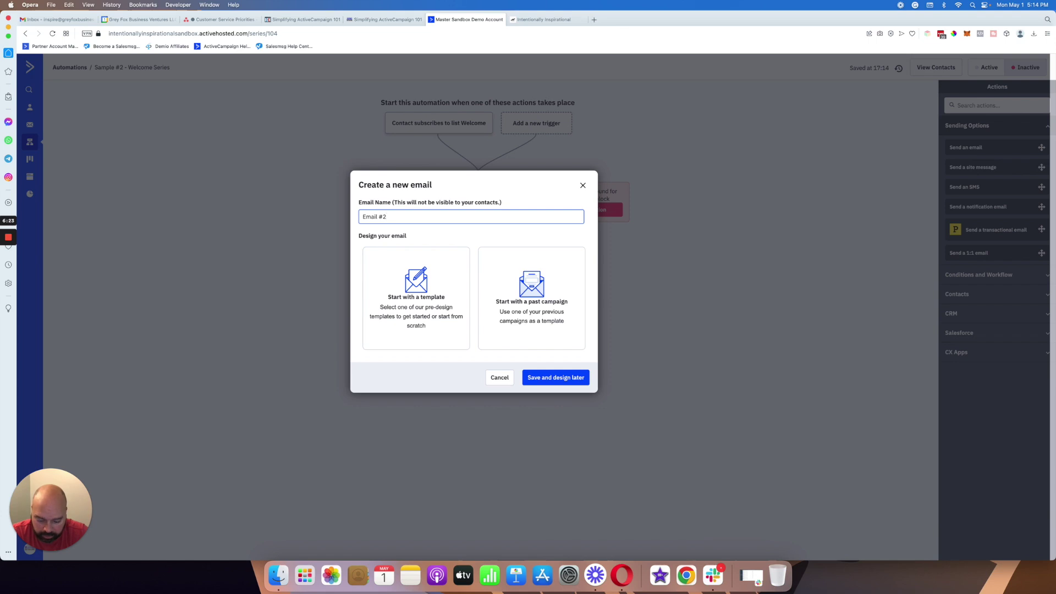
{"action": "type", "text": " - WElcome"}
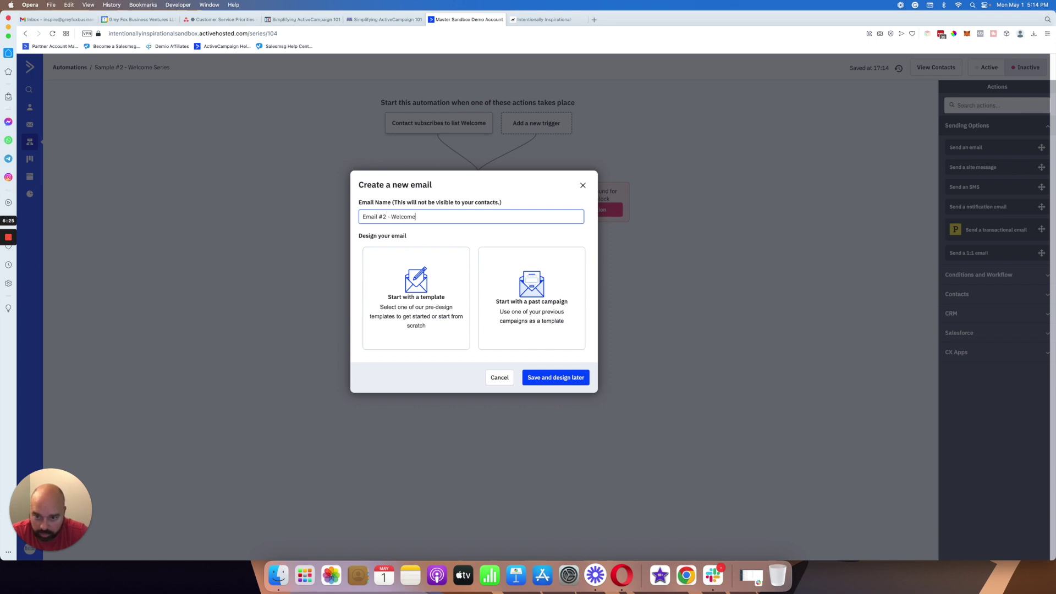
{"action": "left_click", "coordinate": [572, 377]}
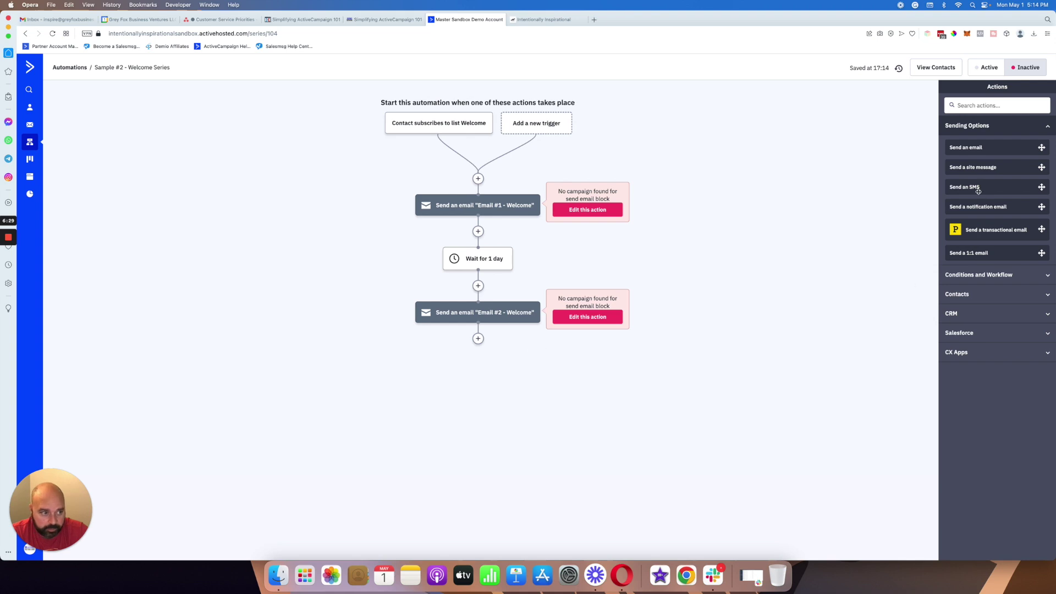
Add a wait of 1 day after the "Email #2 - Welcome" action.
{"action": "left_click", "coordinate": [978, 274]}
{"action": "left_click_drag", "start_coordinate": [969, 167], "coordinate": [500, 344]}
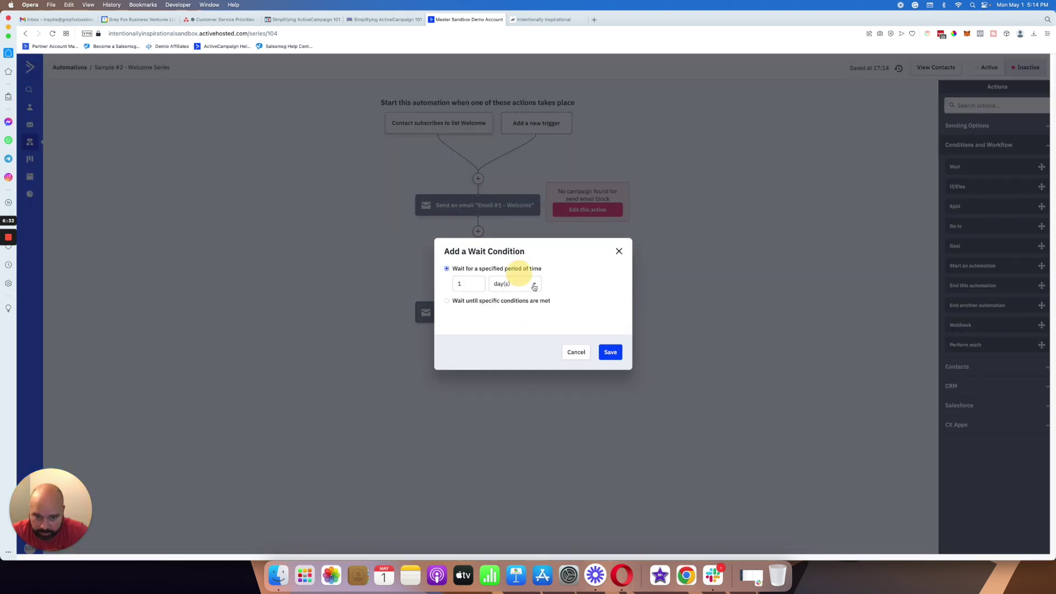
{"action": "left_click", "coordinate": [608, 353]}
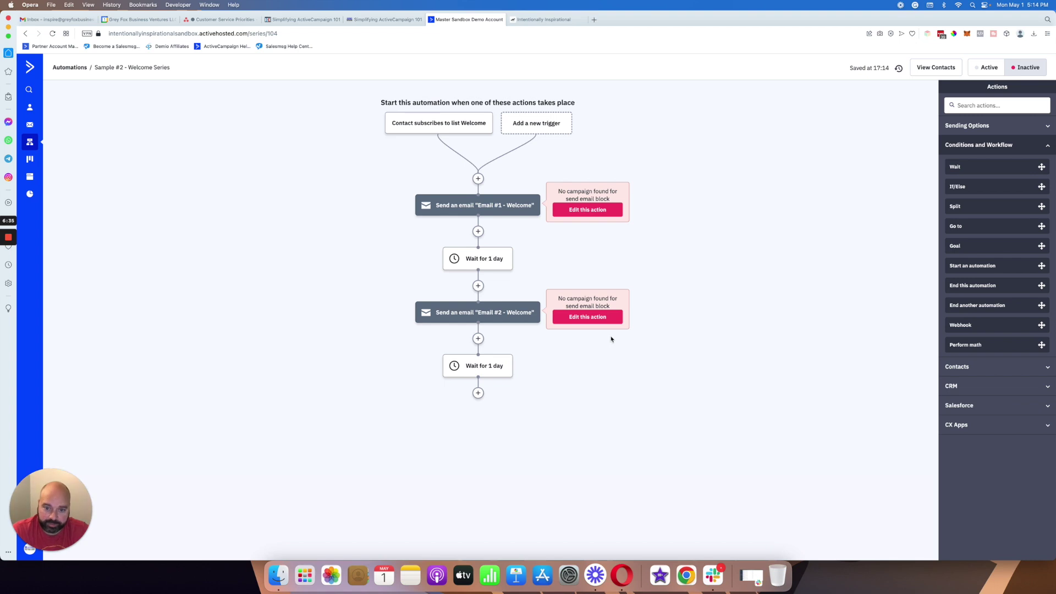
Add a send email action named "Email #3 - Welcome" after the second wait and save it without designing it.
{"action": "left_click", "coordinate": [974, 127]}
{"action": "left_click_drag", "start_coordinate": [975, 147], "coordinate": [498, 394]}
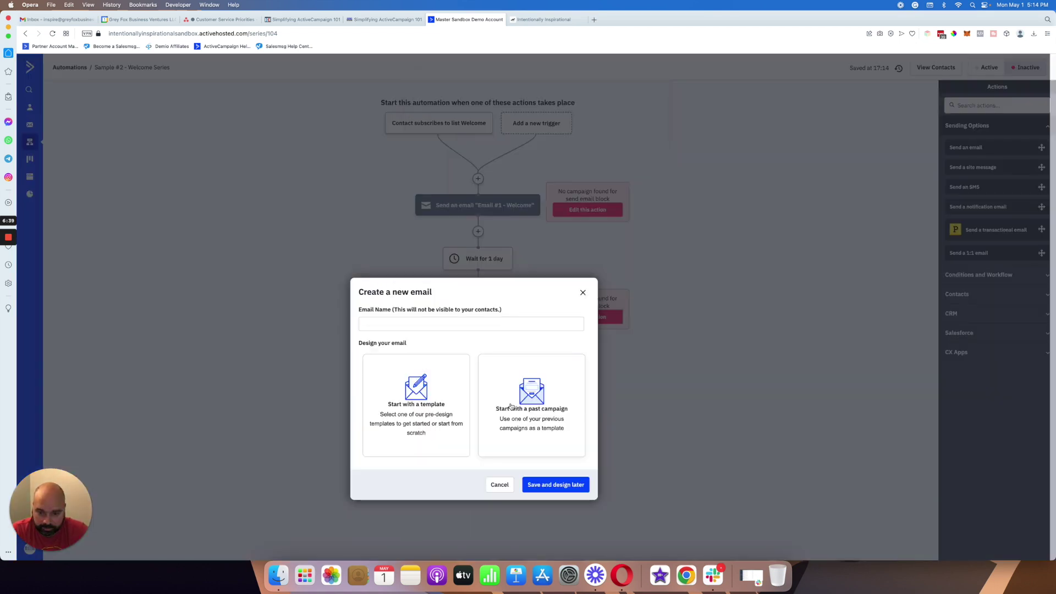
{"action": "left_click", "coordinate": [451, 327]}
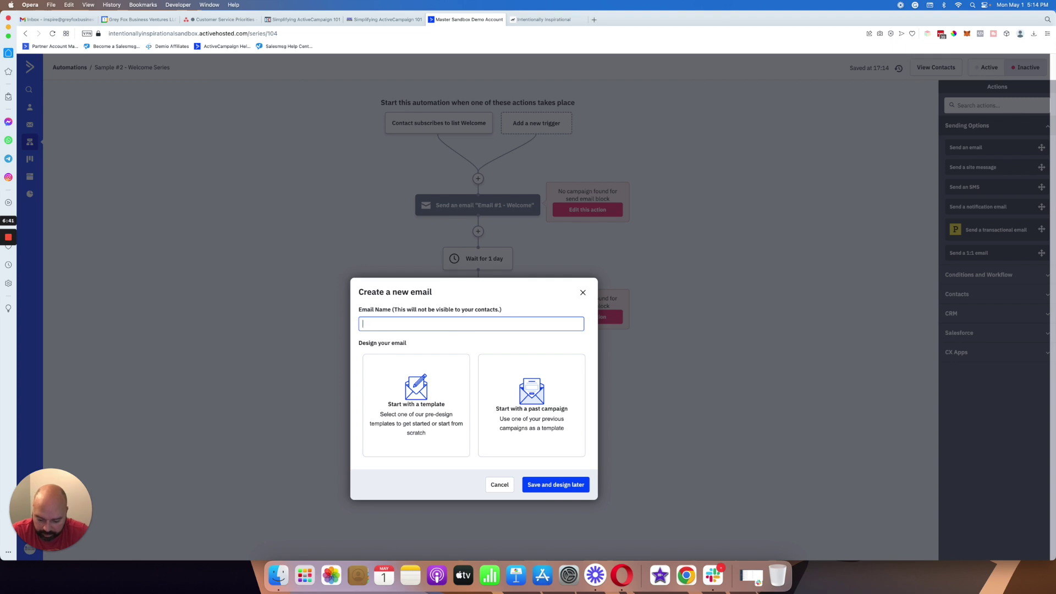
{"action": "type", "text": "Email #"}
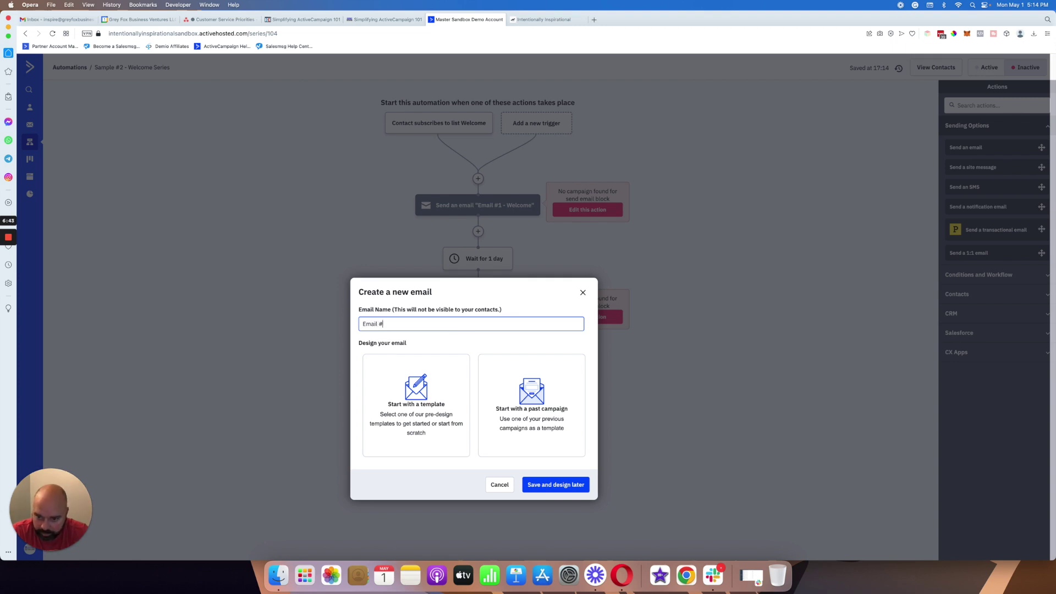
{"action": "type", "text": "3 - Welcome"}
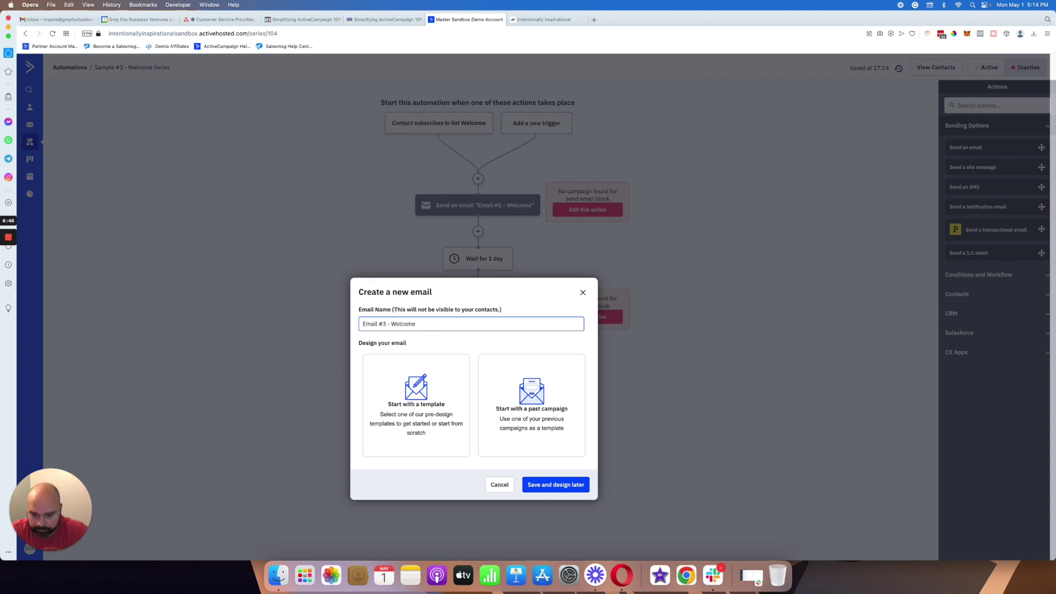
{"action": "left_click", "coordinate": [536, 484]}
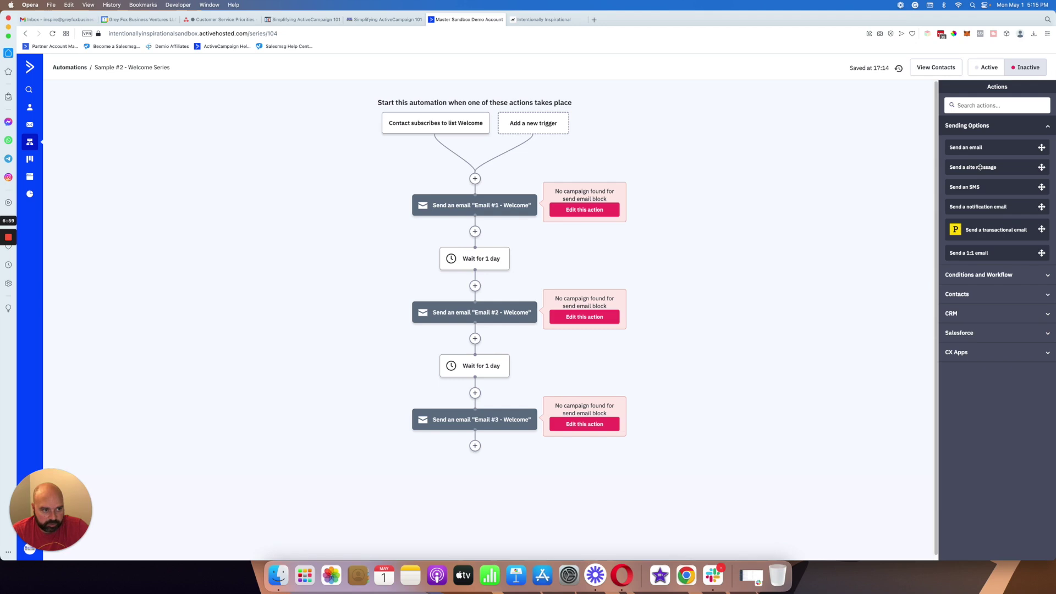
Add a notification email action after "Email #3 - Welcome" and choose the business's suggested email address as its recipient.
{"action": "left_click_drag", "start_coordinate": [995, 205], "coordinate": [491, 454]}
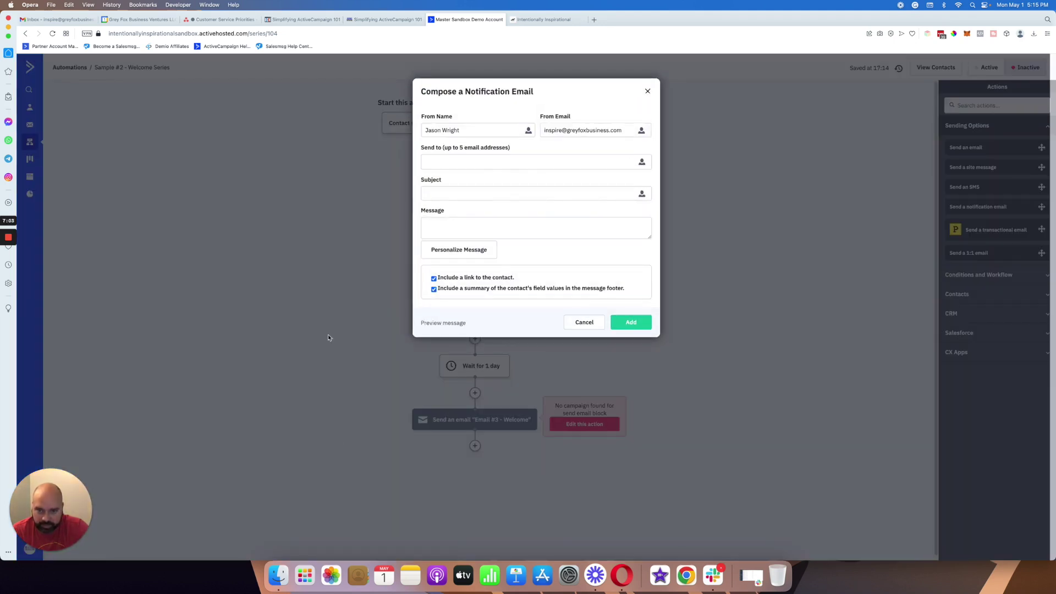
{"action": "left_click", "coordinate": [450, 164]}
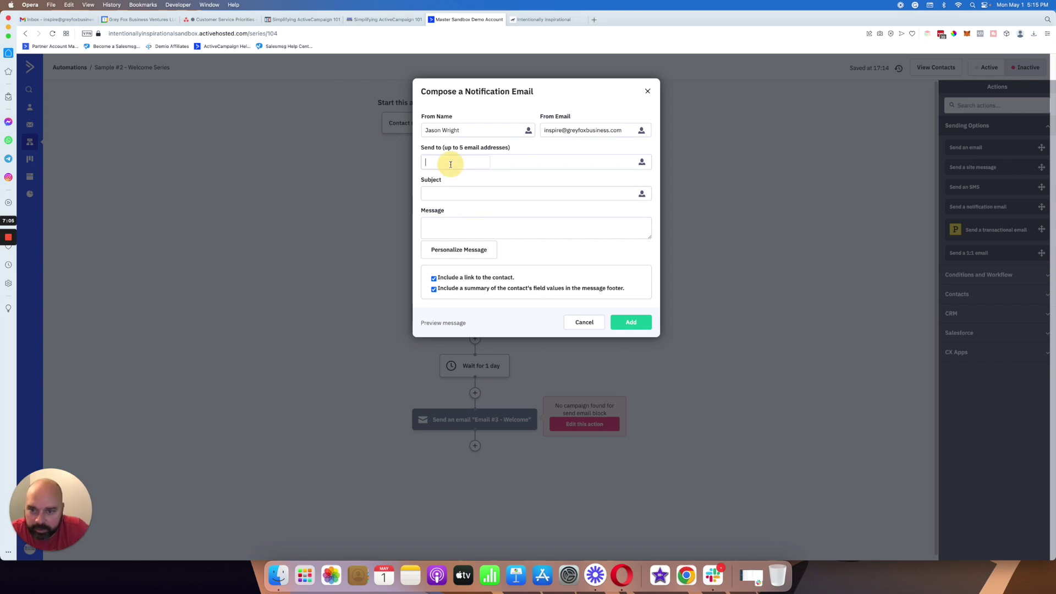
{"action": "type", "text": "ins"}
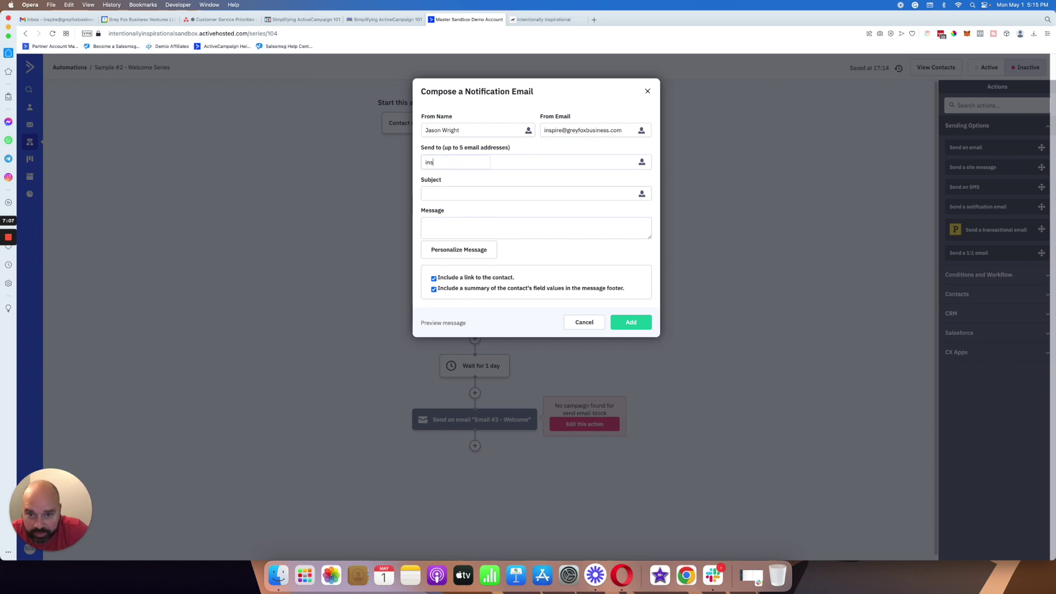
{"action": "type", "text": "pire"}
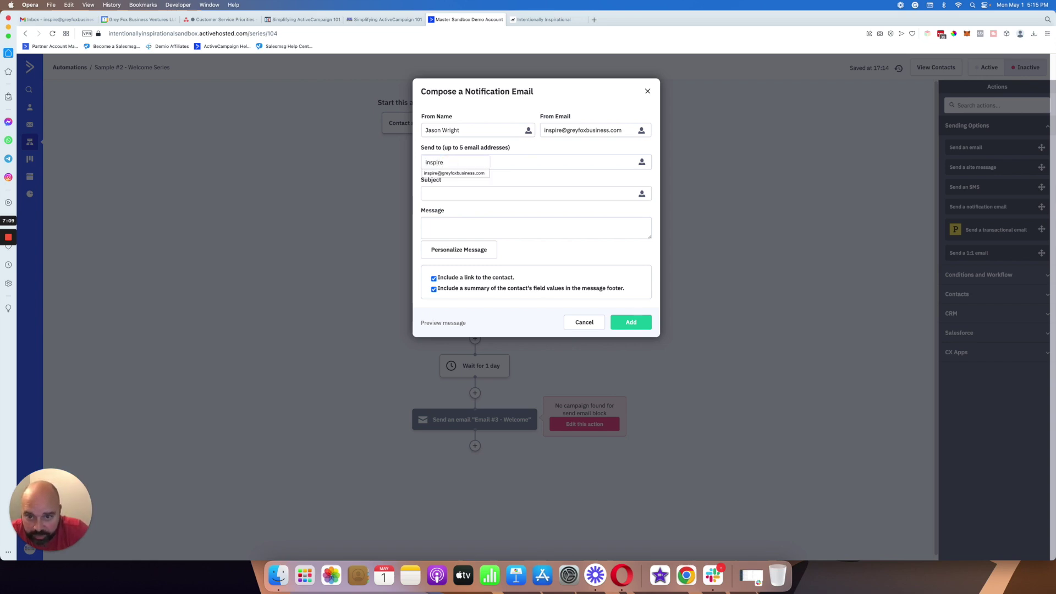
{"action": "left_click", "coordinate": [456, 173]}
Set the notification's from name to "Notifications" and change its from email to the notifications mailbox on the same domain.
{"action": "left_click_drag", "start_coordinate": [466, 134], "coordinate": [422, 134]}
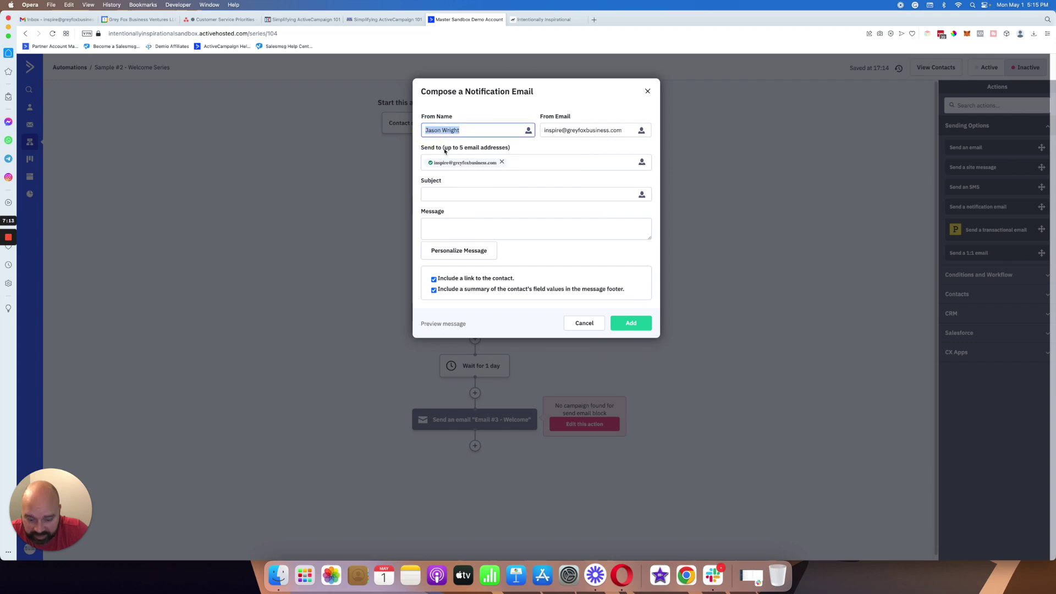
{"action": "type", "text": "Notifications"}
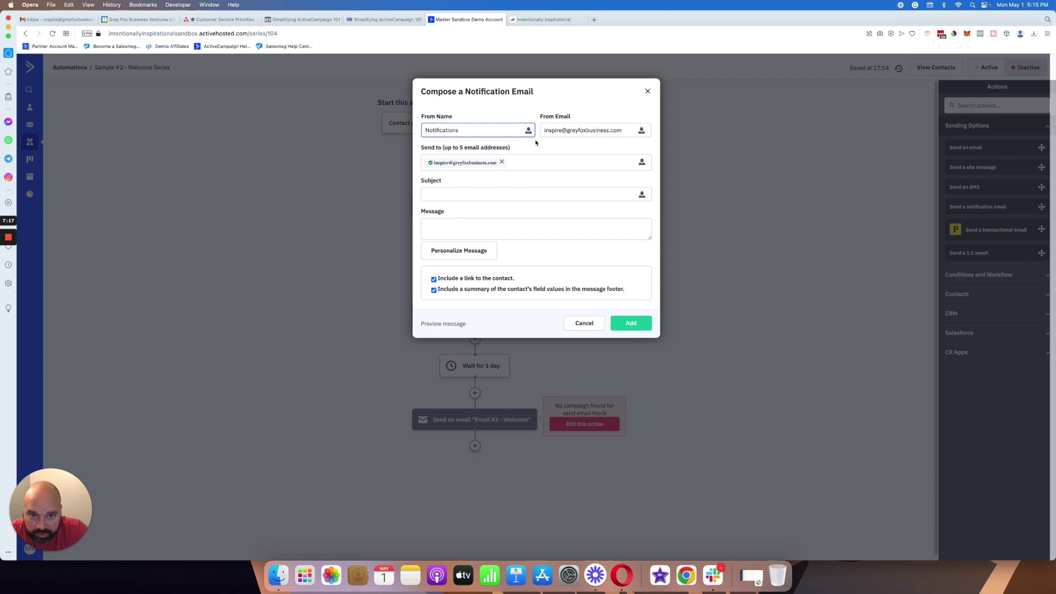
{"action": "double_click", "coordinate": [562, 130]}
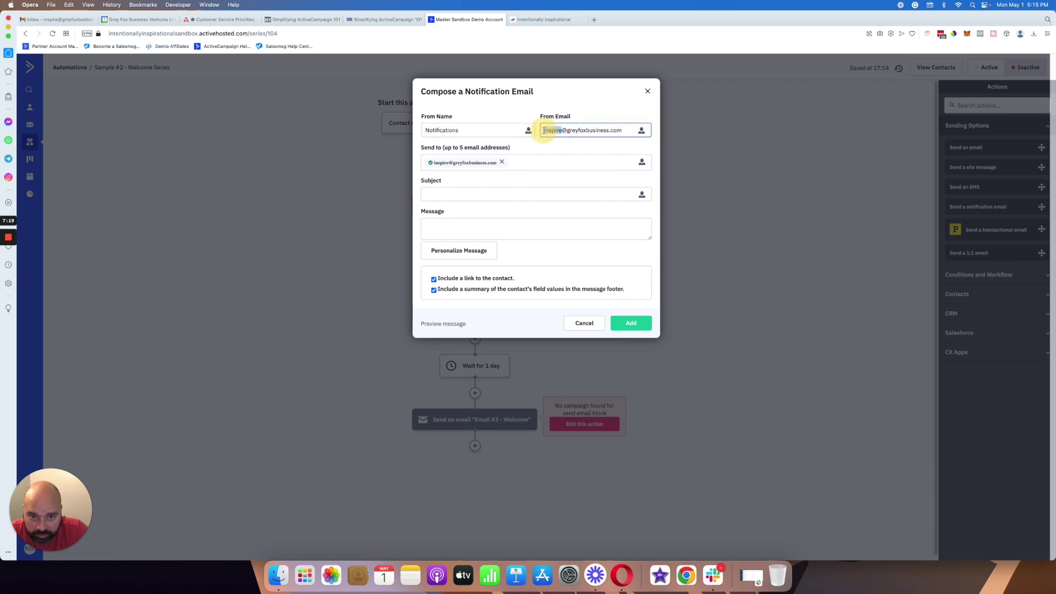
{"action": "type", "text": "not"}
{"action": "type", "text": "ificati"}
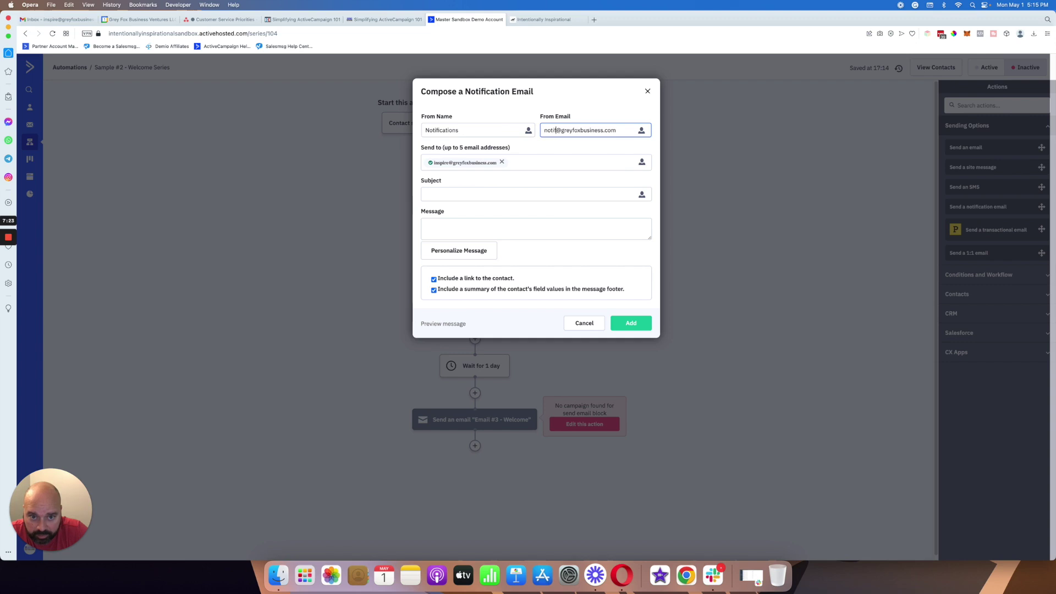
{"action": "type", "text": "ons"}
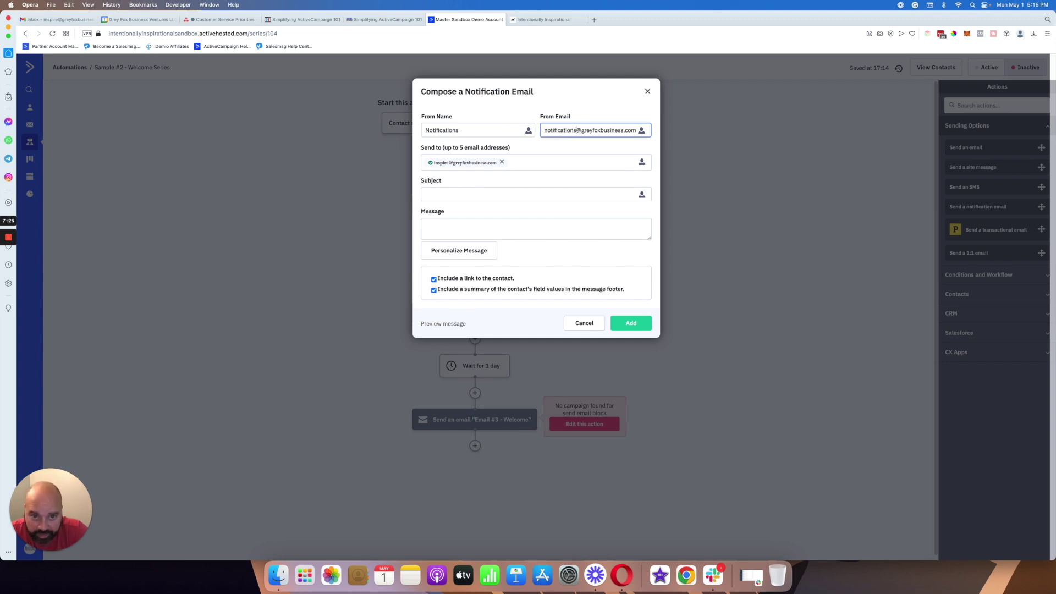
{"action": "left_click", "coordinate": [617, 100]}
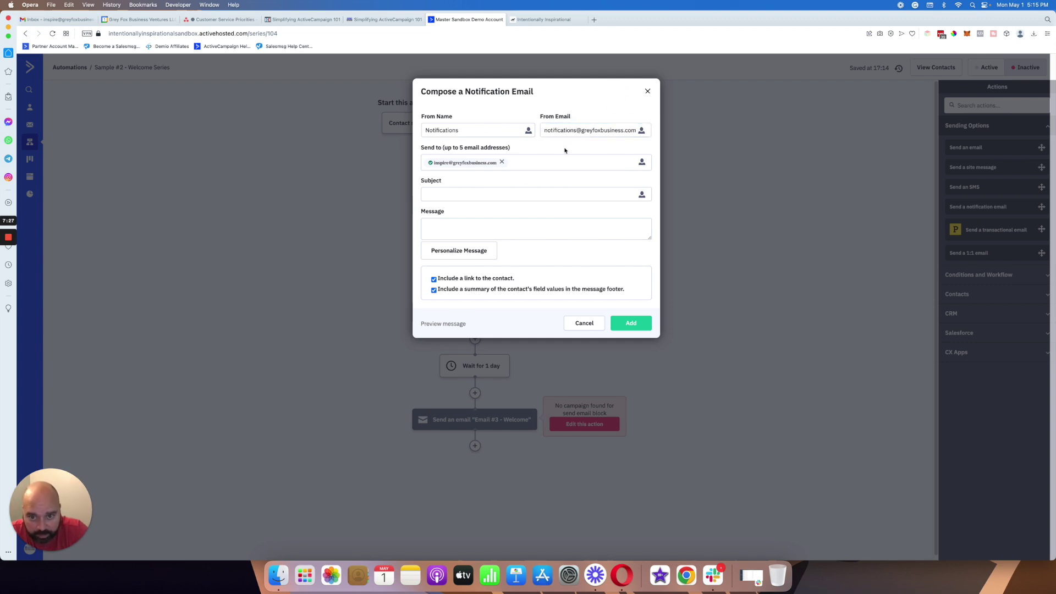
Enter "This contact has finished the Welcome..." as the notification email's subject.
{"action": "left_click", "coordinate": [497, 193]}
{"action": "type", "text": "Thi"}
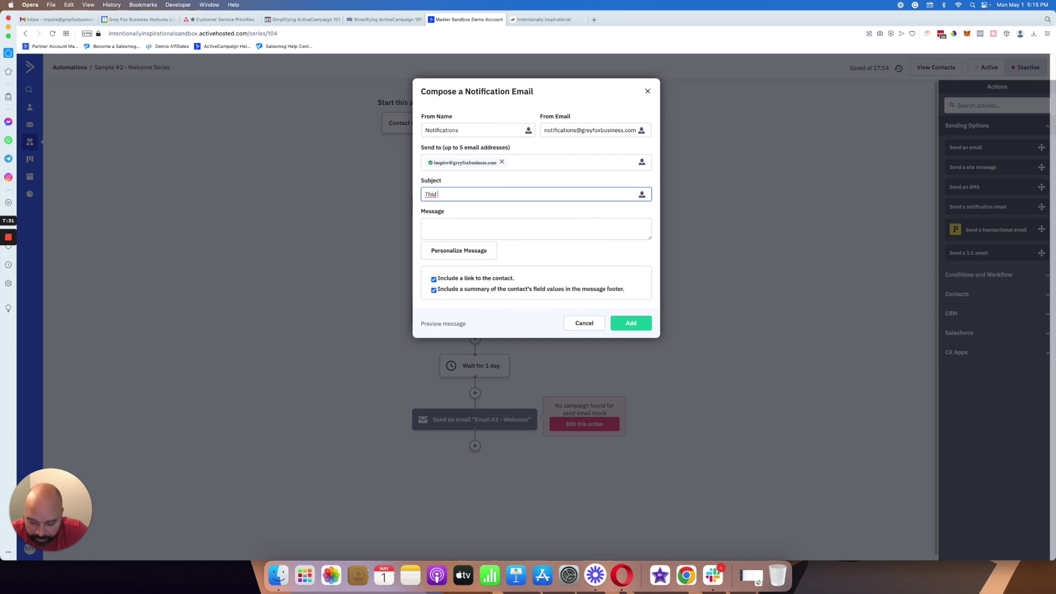
{"action": "type", "text": "s contact has finished the Welcome..."}
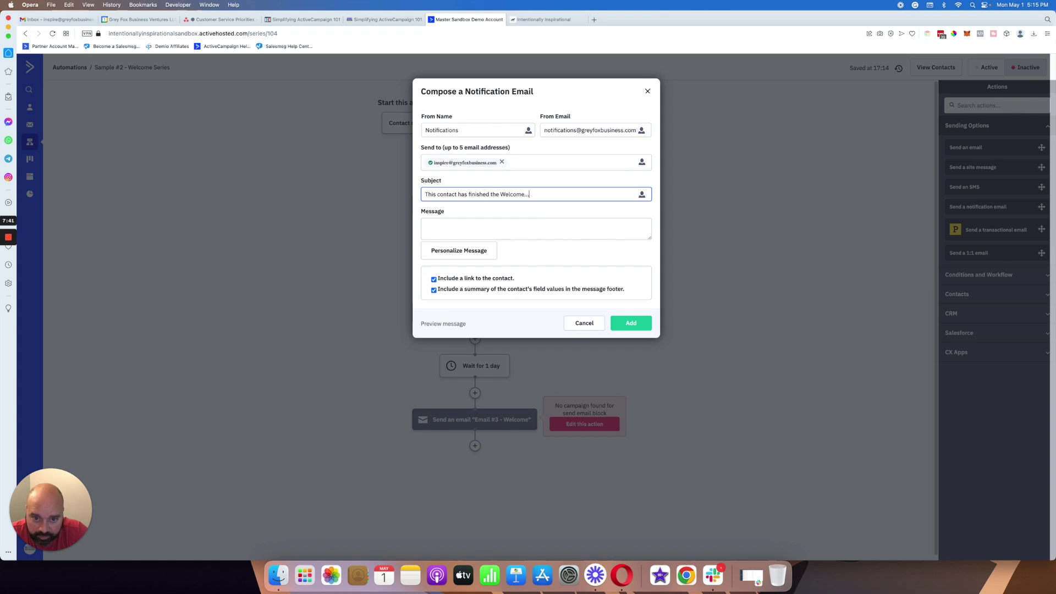
Exclude the contact link and the field values summary from the notification email.
{"action": "left_click", "coordinate": [504, 225]}
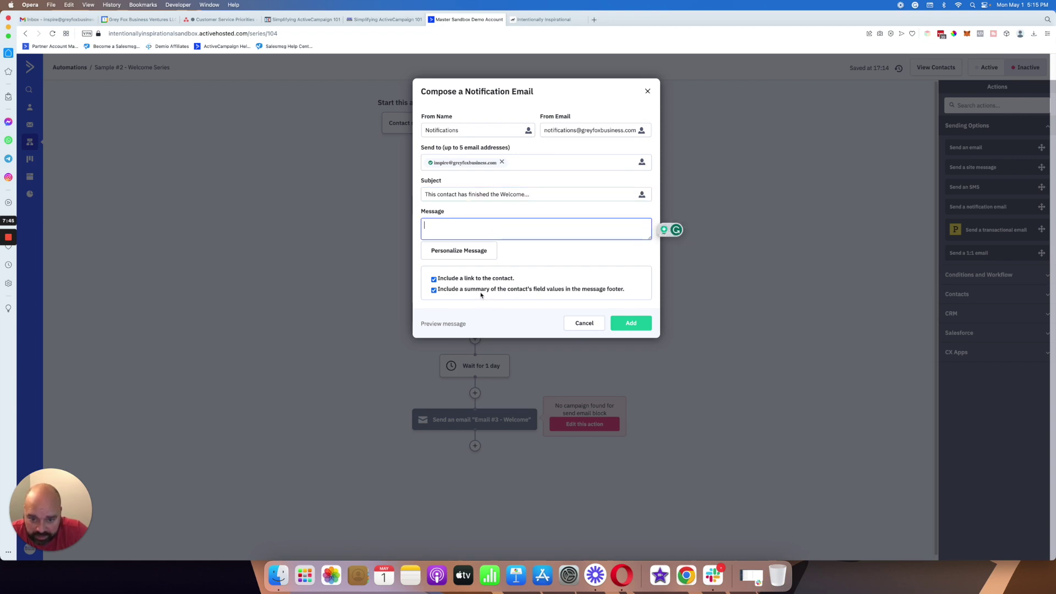
{"action": "left_click", "coordinate": [434, 291]}
{"action": "left_click", "coordinate": [433, 279]}
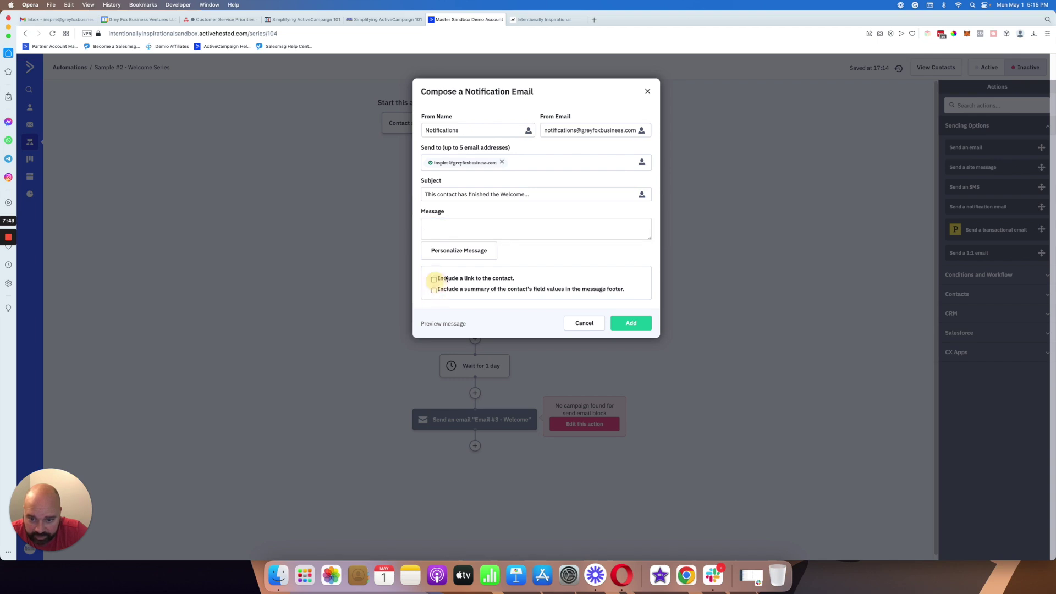
{"action": "left_click", "coordinate": [461, 225]}
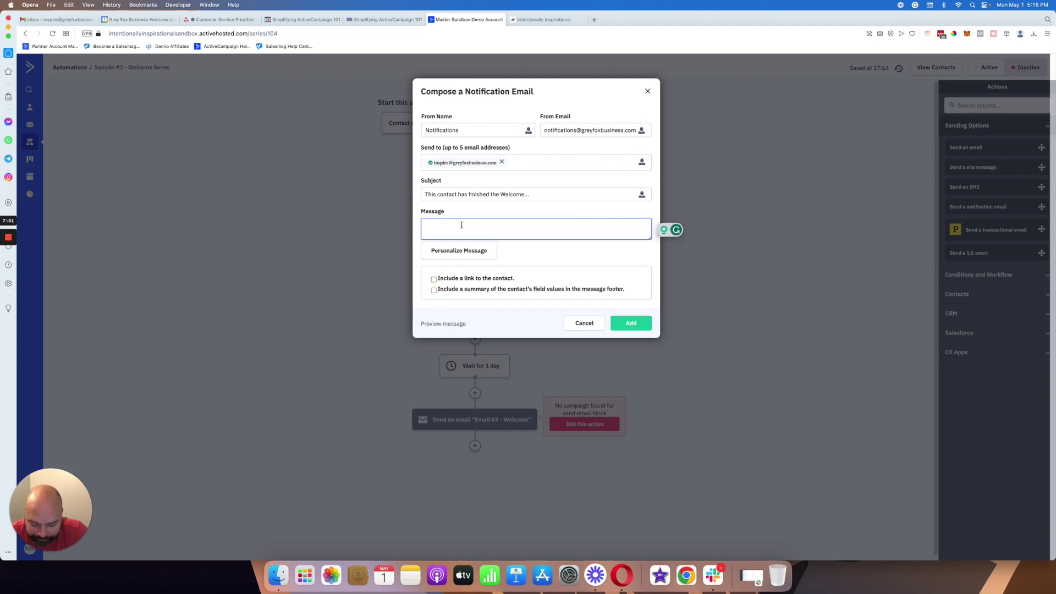
{"action": "type", "text": "The "}
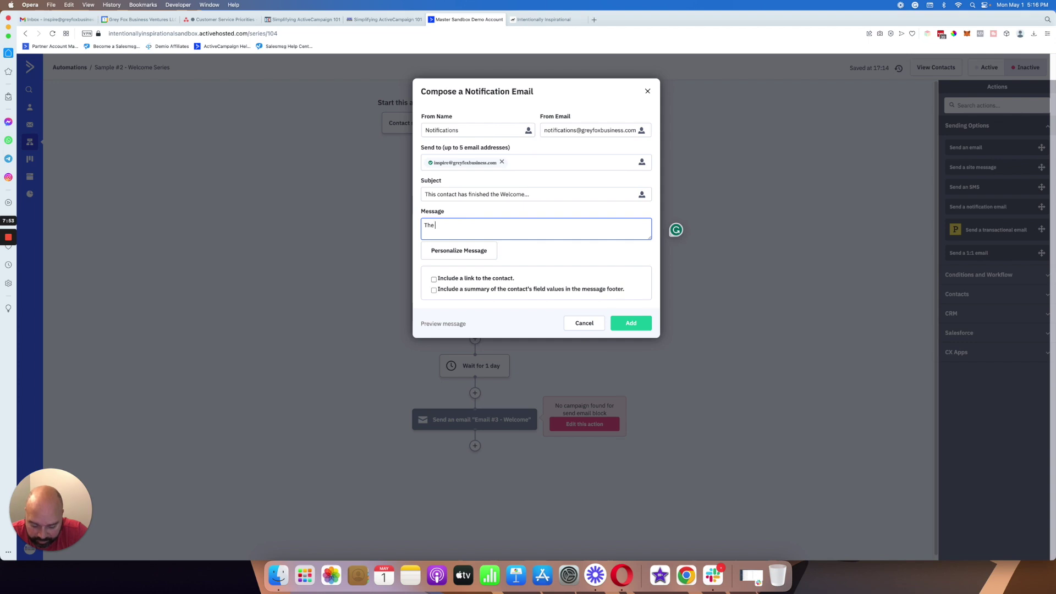
{"action": "type", "text": "following conta"}
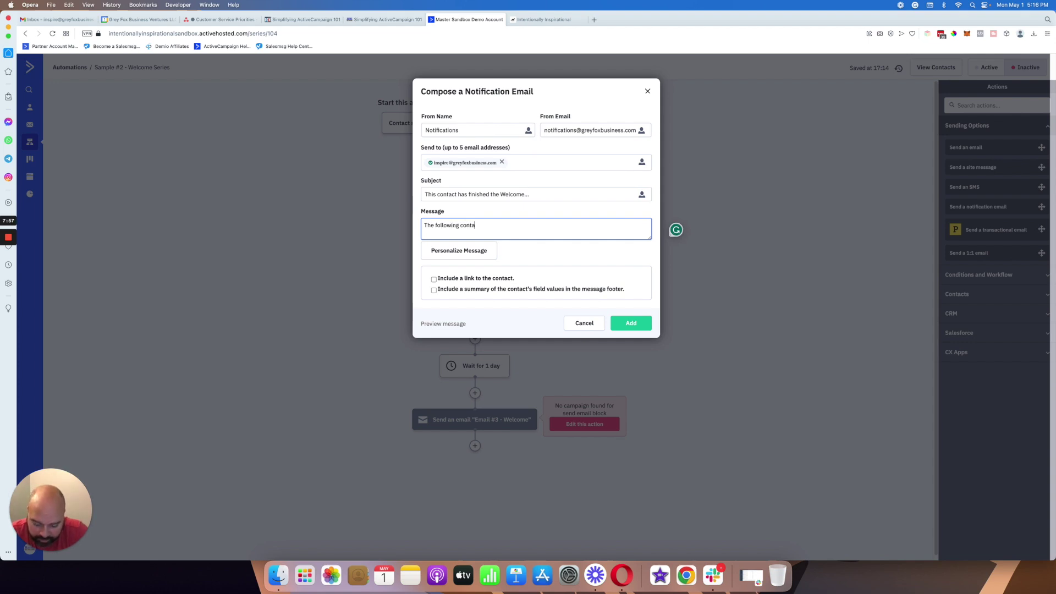
{"action": "type", "text": "ct"}
{"action": "key", "text": "BackSpace"}
{"action": "key", "text": "BackSpace"}
{"action": "key", "text": "BackSpace"}
{"action": "key", "text": "BackSpace"}
{"action": "key", "text": "BackSpace"}
{"action": "key", "text": "BackSpace"}
{"action": "key", "text": "BackSpace"}
{"action": "key", "text": "BackSpace"}
{"action": "key", "text": "BackSpace"}
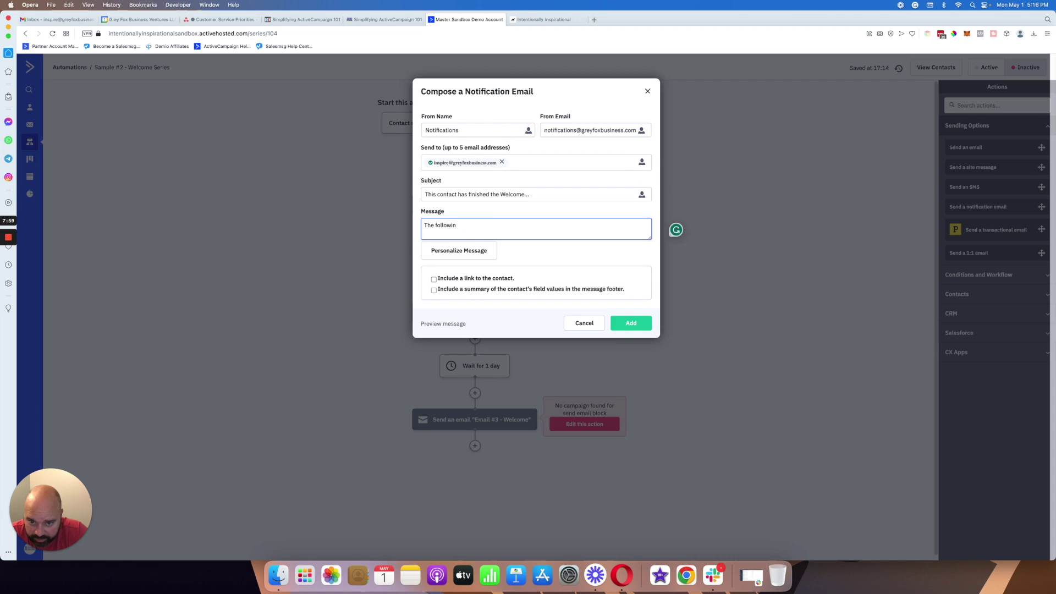
{"action": "key", "text": "BackSpace"}
{"action": "key", "text": "BackSpace"}
{"action": "key", "text": "BackSpace"}
{"action": "key", "text": "BackSpace"}
{"action": "key", "text": "BackSpace"}
{"action": "key", "text": "BackSpace"}
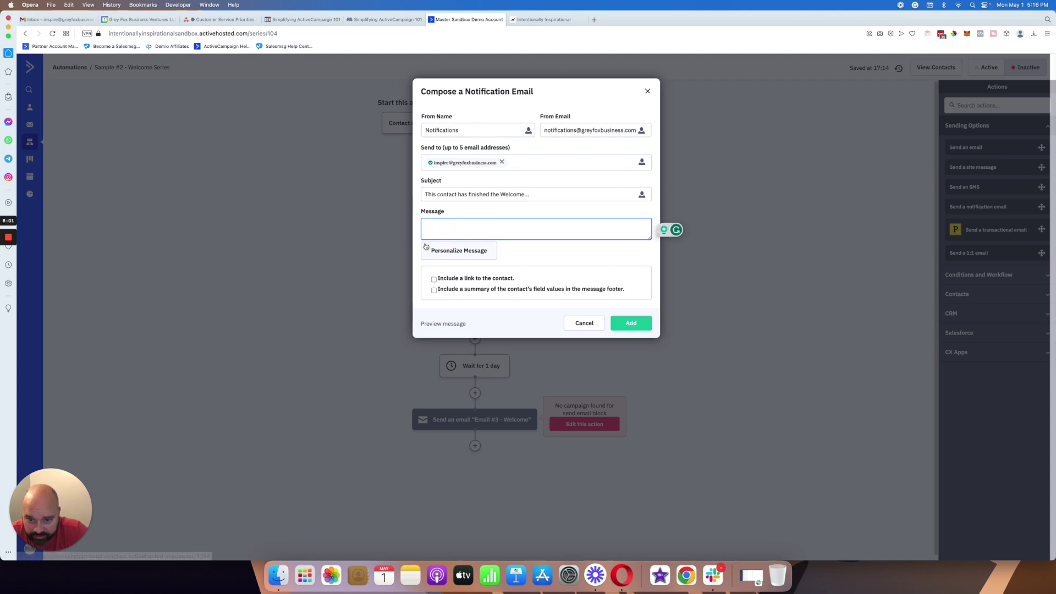
Insert the contact's First Name and Last Name personalization tags on the first line of the notification message.
{"action": "left_click", "coordinate": [442, 252]}
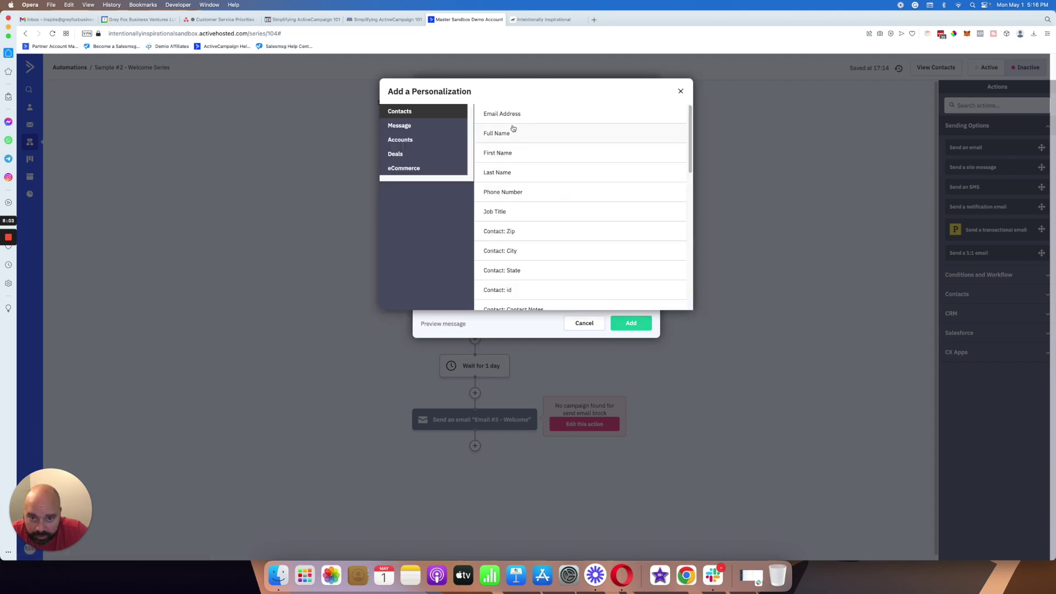
{"action": "left_click", "coordinate": [511, 149]}
{"action": "left_click", "coordinate": [483, 223]}
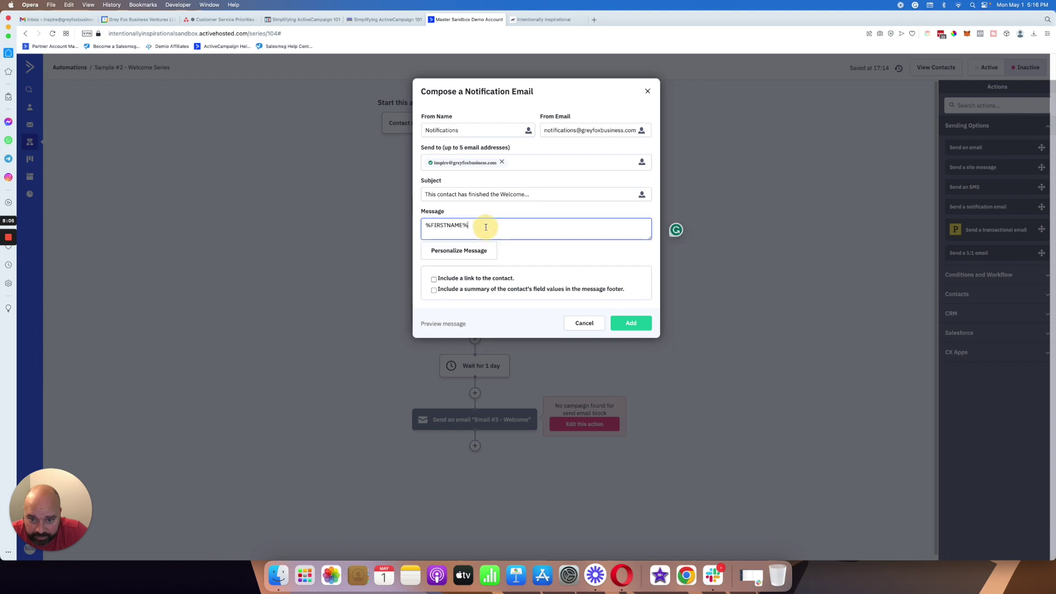
{"action": "left_click", "coordinate": [471, 249]}
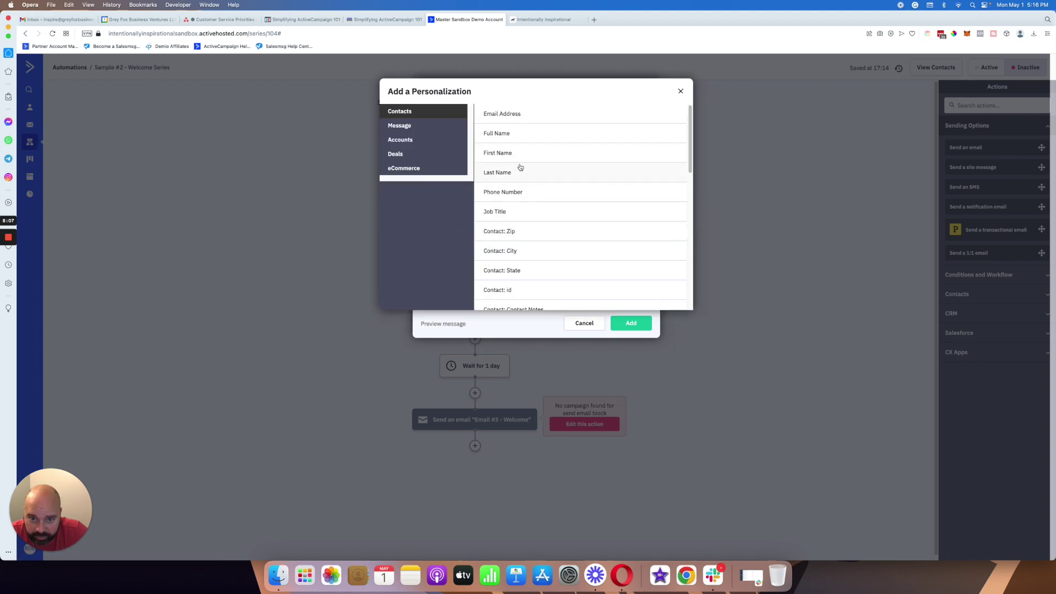
{"action": "left_click", "coordinate": [518, 169]}
{"action": "left_click", "coordinate": [515, 229]}
{"action": "key", "text": "Return"}
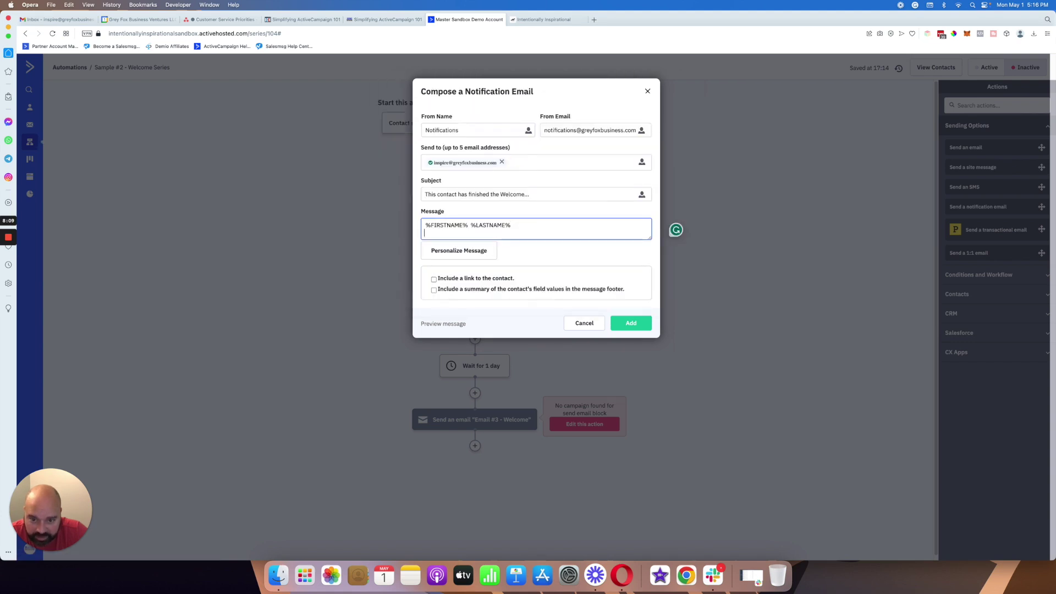
Insert the Phone Number and Email Address personalization tags on separate lines below the name and add the notification to the automation.
{"action": "left_click", "coordinate": [484, 253]}
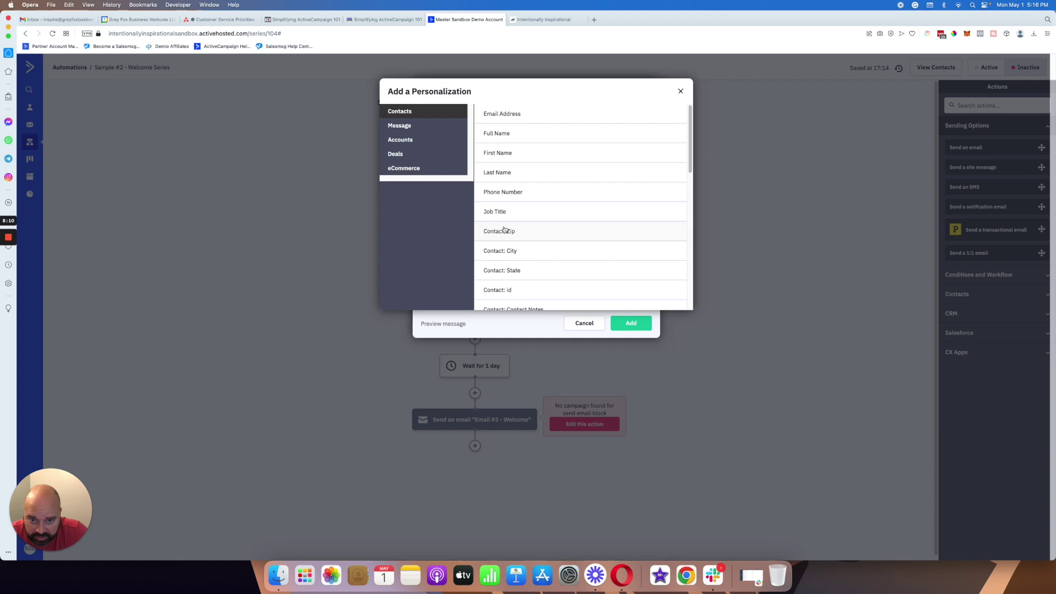
{"action": "left_click", "coordinate": [518, 190]}
{"action": "left_click", "coordinate": [528, 227]}
{"action": "key", "text": "Return"}
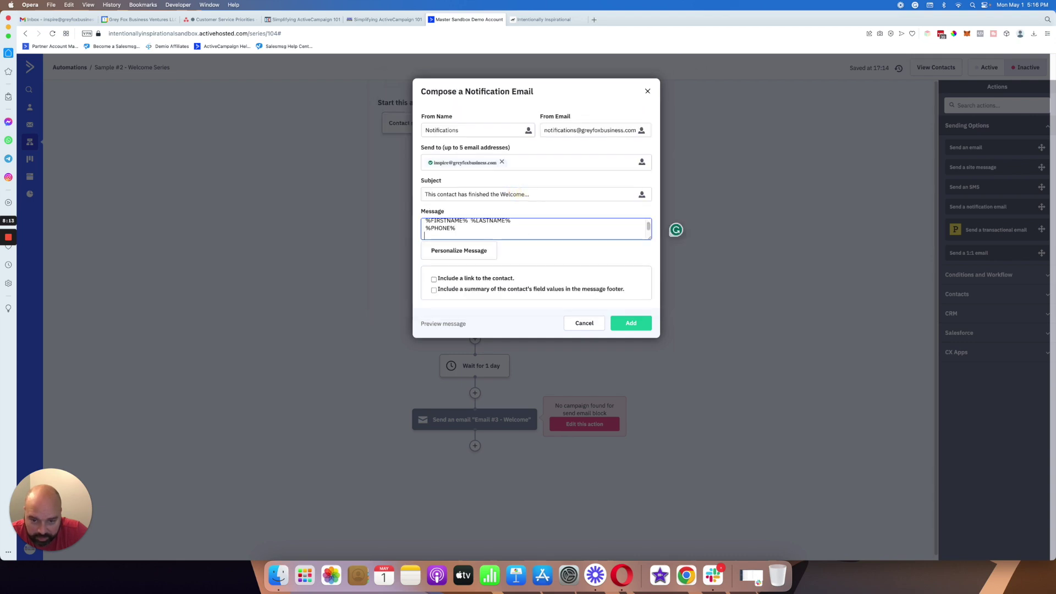
{"action": "left_click", "coordinate": [488, 251]}
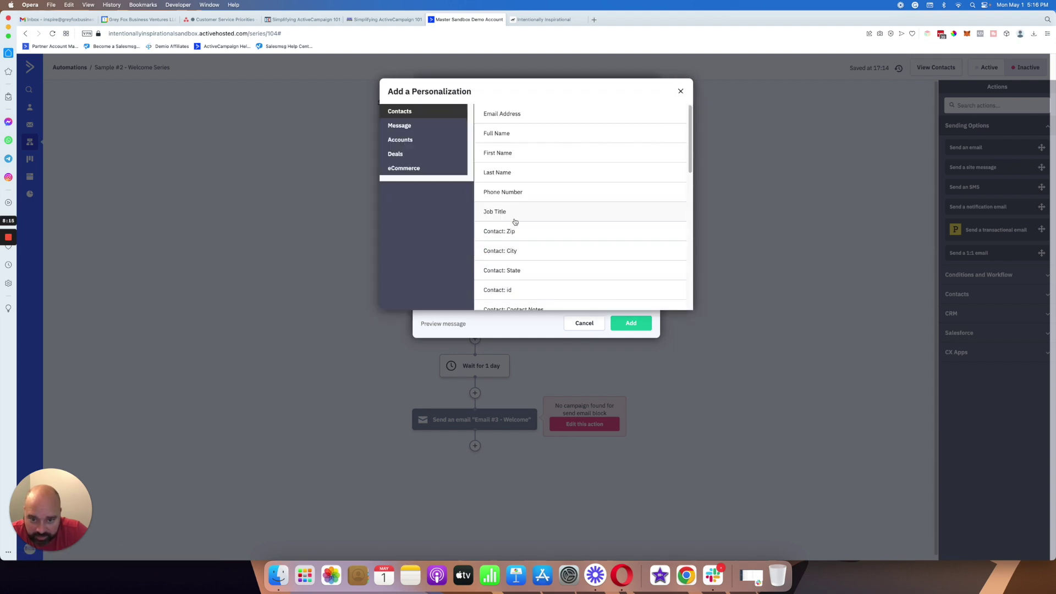
{"action": "left_click", "coordinate": [532, 116]}
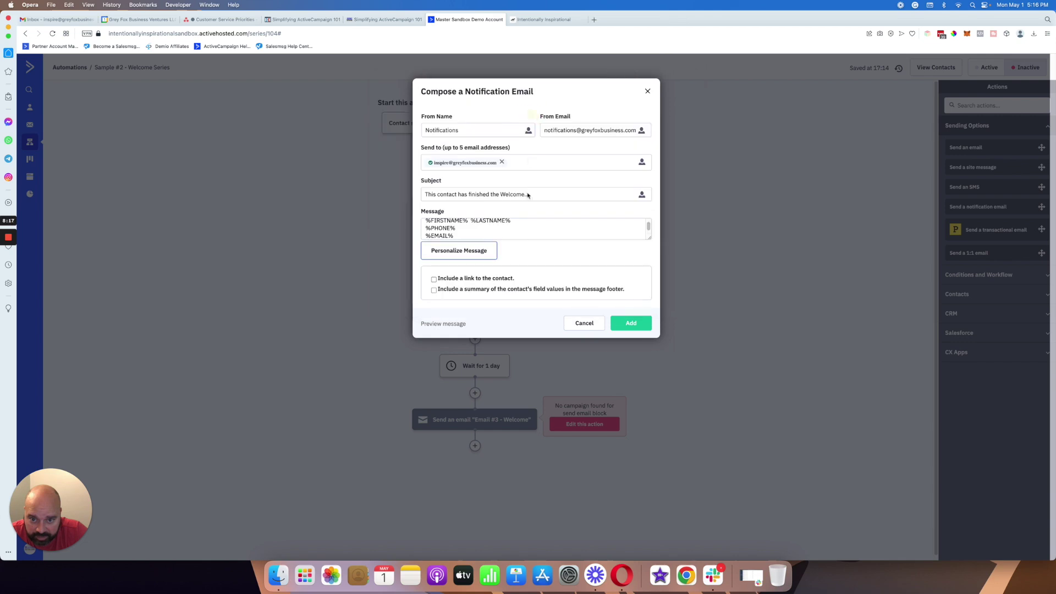
{"action": "scroll", "coordinate": [501, 229], "scroll_direction": "up", "scroll_amount": 1}
{"action": "scroll", "coordinate": [500, 226], "scroll_direction": "down", "scroll_amount": 1}
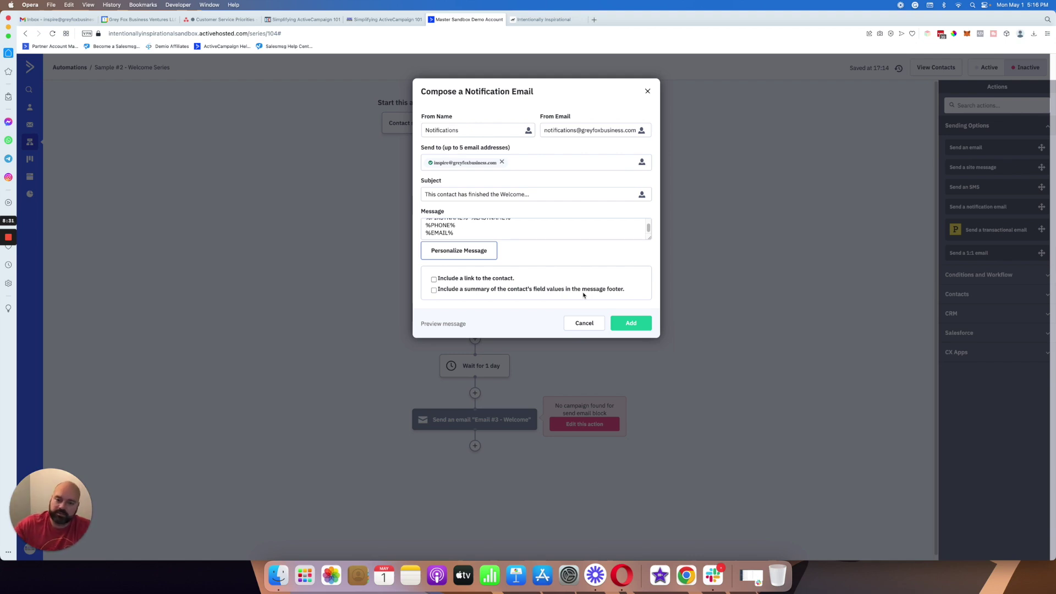
{"action": "left_click", "coordinate": [623, 323]}
Add a wait of 3 days after the notification email action.
{"action": "scroll", "coordinate": [583, 323], "scroll_direction": "down", "scroll_amount": 1}
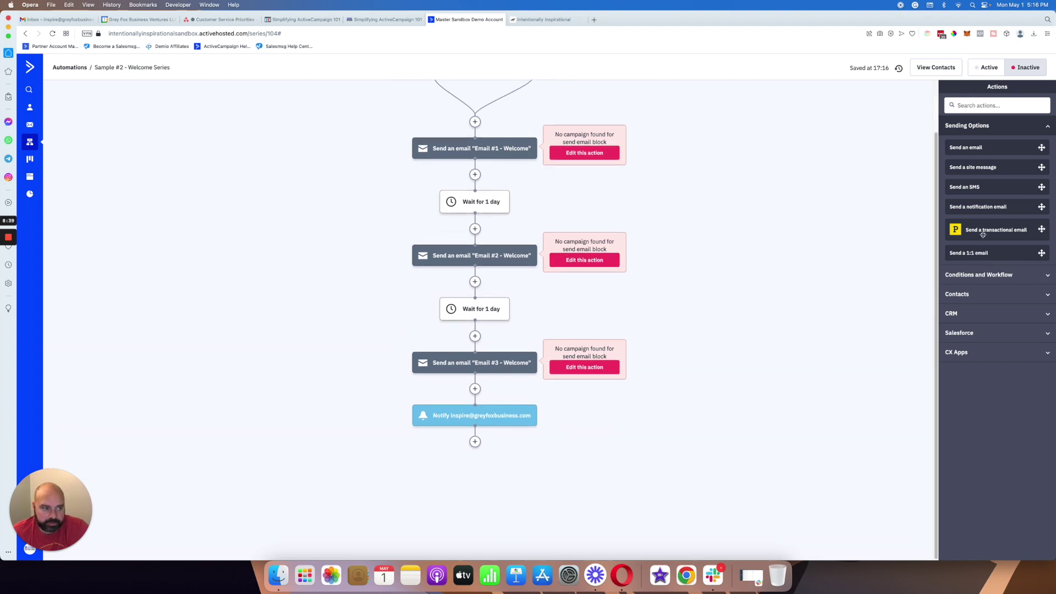
{"action": "left_click", "coordinate": [982, 274]}
{"action": "left_click_drag", "start_coordinate": [975, 166], "coordinate": [515, 391]}
{"action": "left_click", "coordinate": [506, 278]}
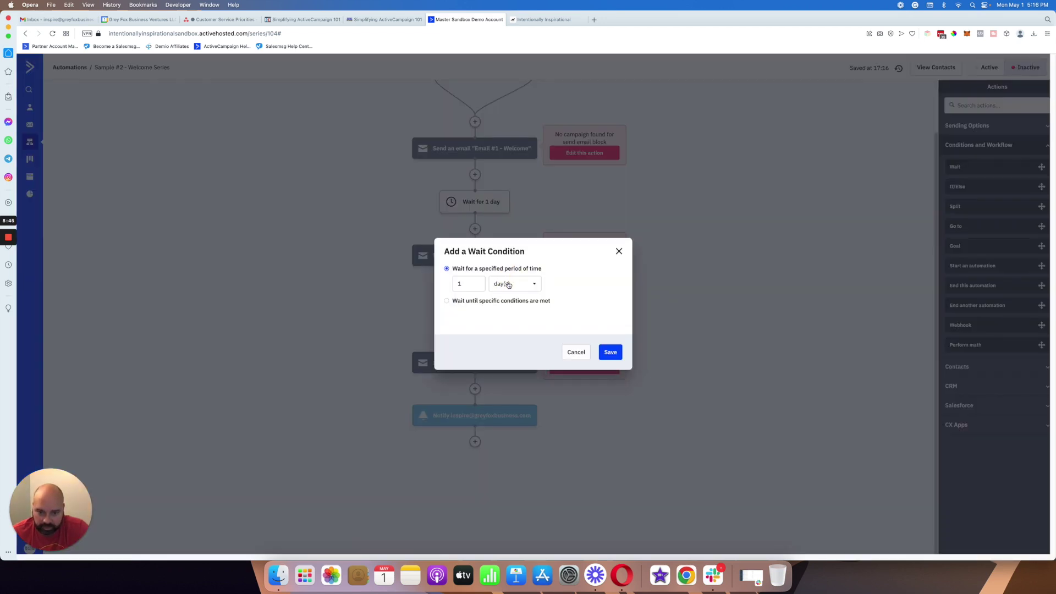
{"action": "double_click", "coordinate": [479, 286]}
{"action": "type", "text": "3"}
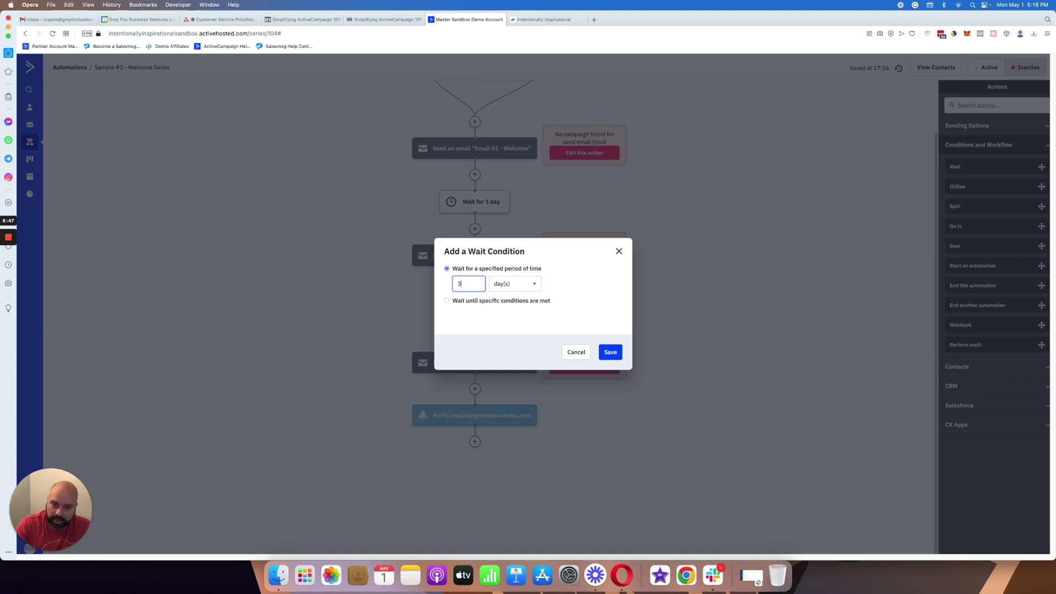
{"action": "left_click", "coordinate": [611, 353]}
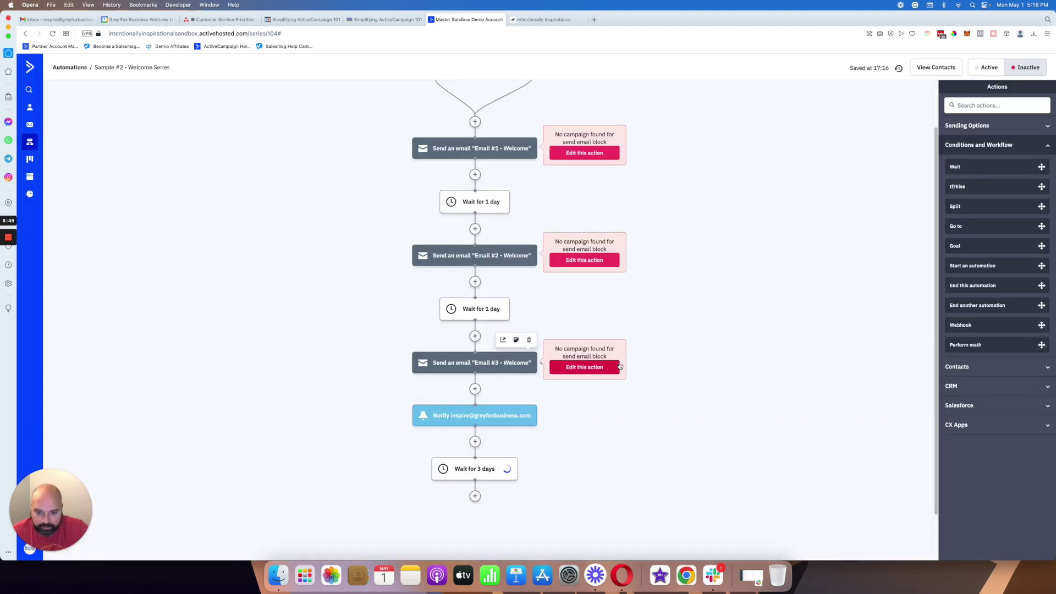
Add a subscribe action after the 3-day wait that subscribes the contact to "Master Contact List".
{"action": "left_click", "coordinate": [970, 366]}
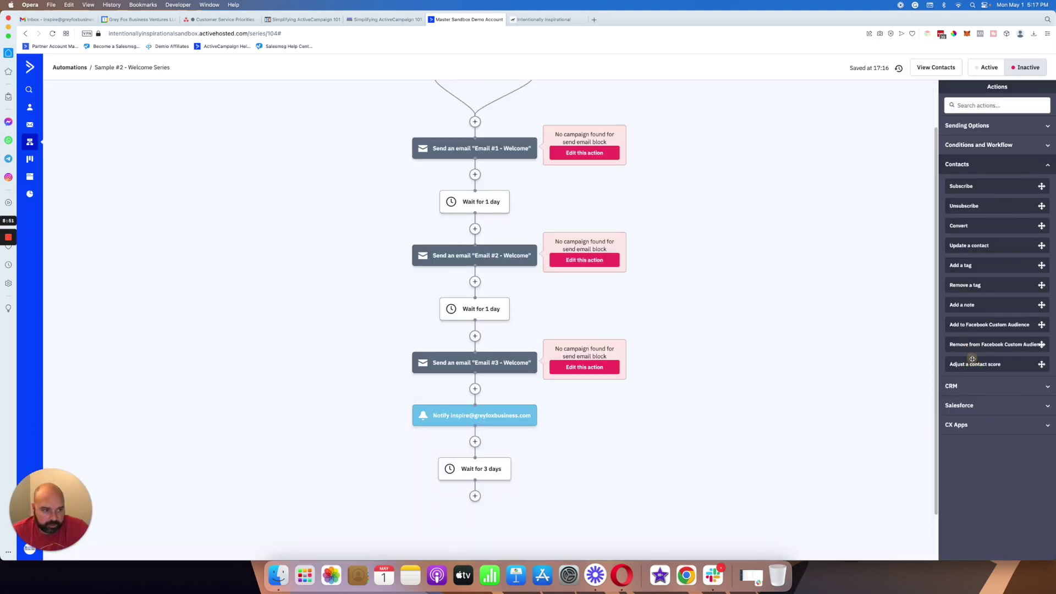
{"action": "left_click_drag", "start_coordinate": [983, 189], "coordinate": [494, 495]}
{"action": "left_click", "coordinate": [453, 487]}
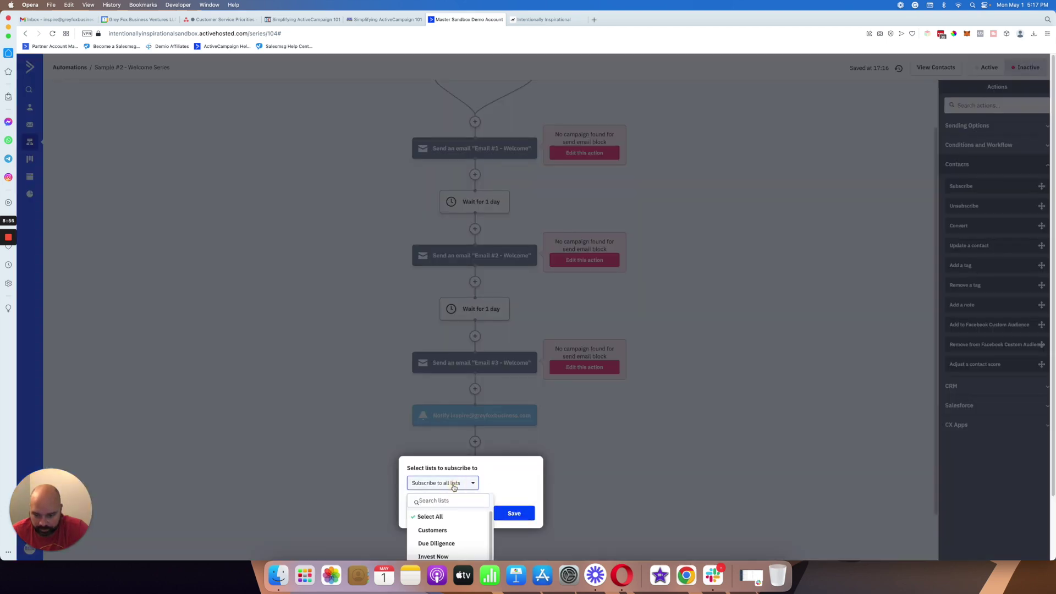
{"action": "scroll", "coordinate": [446, 484], "scroll_direction": "down", "scroll_amount": 2}
{"action": "left_click", "coordinate": [443, 494]}
{"action": "left_click", "coordinate": [429, 550]}
{"action": "left_click", "coordinate": [504, 514]}
Add an End this automation action after the "Master Contact List" subscription.
{"action": "scroll", "coordinate": [555, 454], "scroll_direction": "down", "scroll_amount": 3}
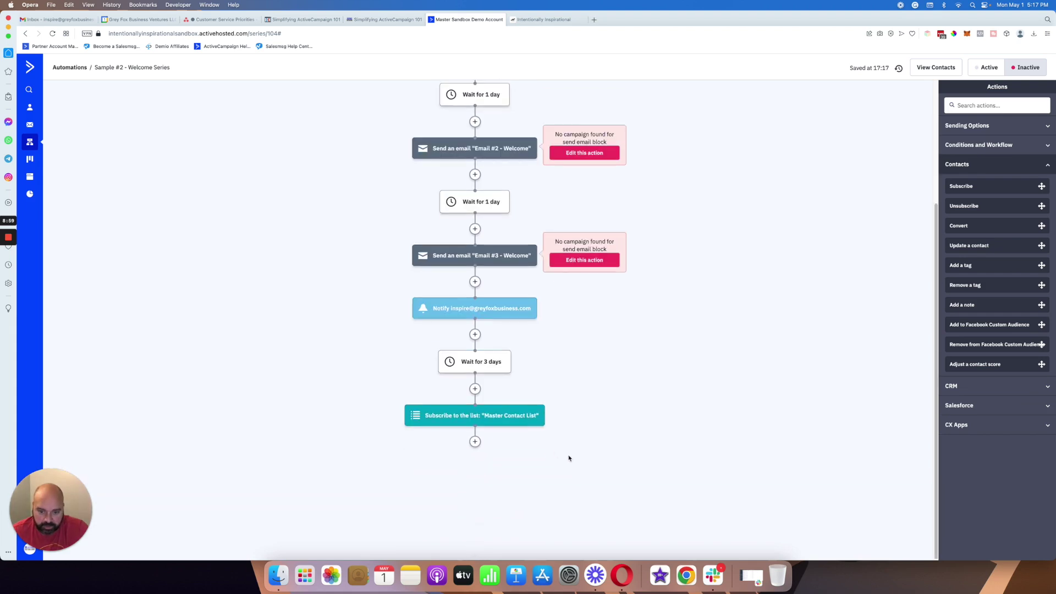
{"action": "left_click", "coordinate": [978, 145]}
{"action": "left_click_drag", "start_coordinate": [971, 287], "coordinate": [489, 440]}
Check the Welcome list trigger's options and the full action sequence, and set the automation to active.
{"action": "scroll", "coordinate": [485, 248], "scroll_direction": "up", "scroll_amount": 5}
{"action": "left_click", "coordinate": [438, 128]}
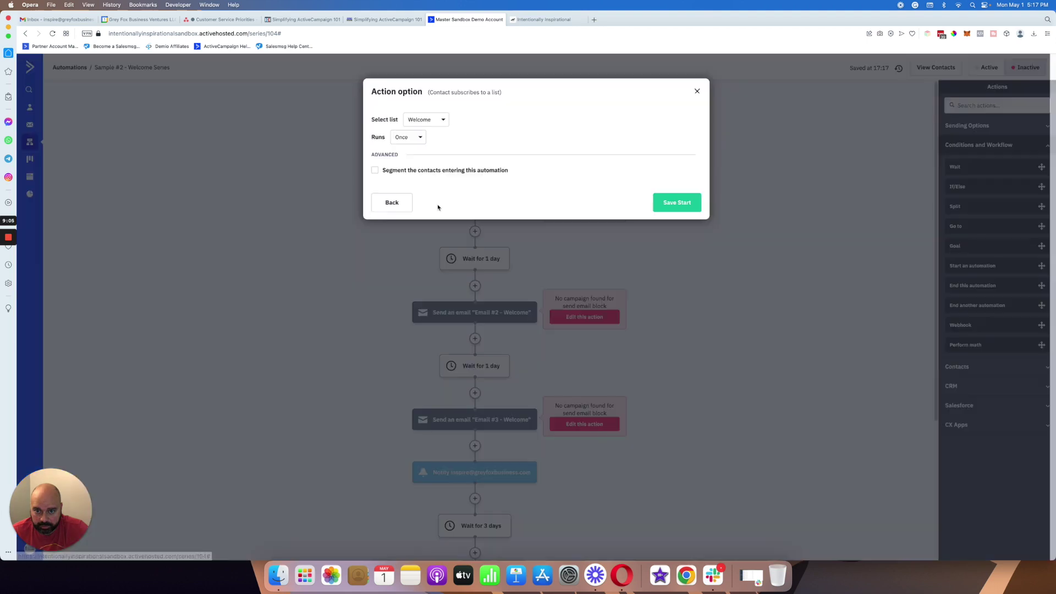
{"action": "left_click", "coordinate": [696, 92]}
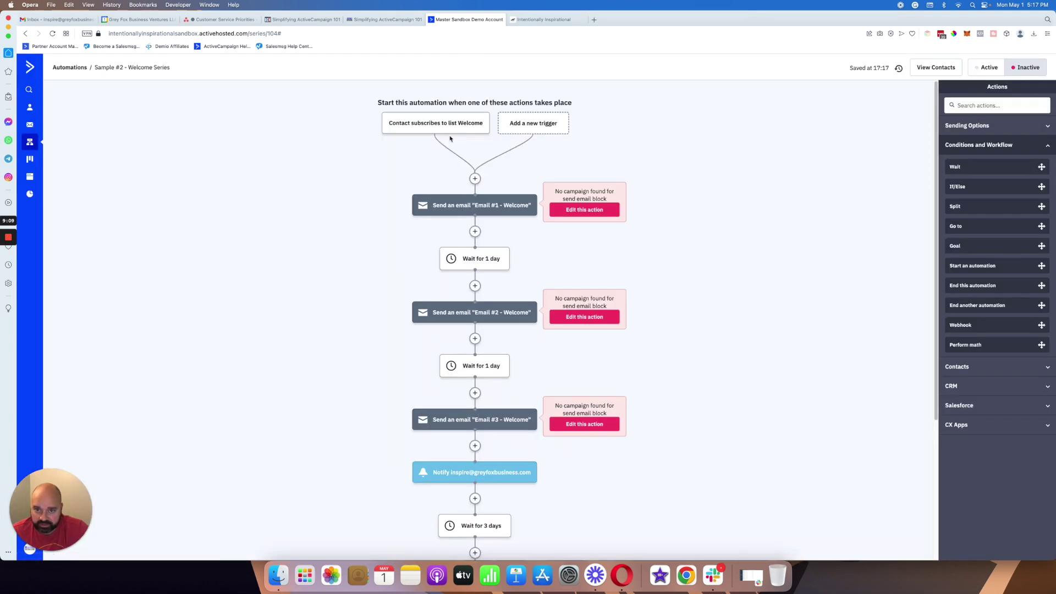
{"action": "mouse_move", "coordinate": [409, 136]}
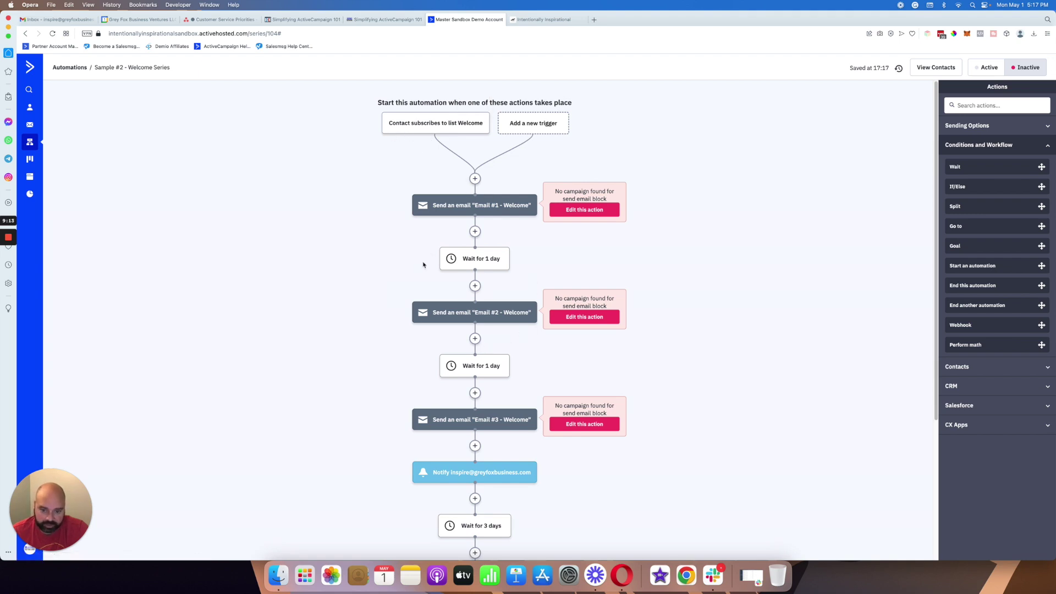
{"action": "scroll", "coordinate": [388, 297], "scroll_direction": "down", "scroll_amount": 3}
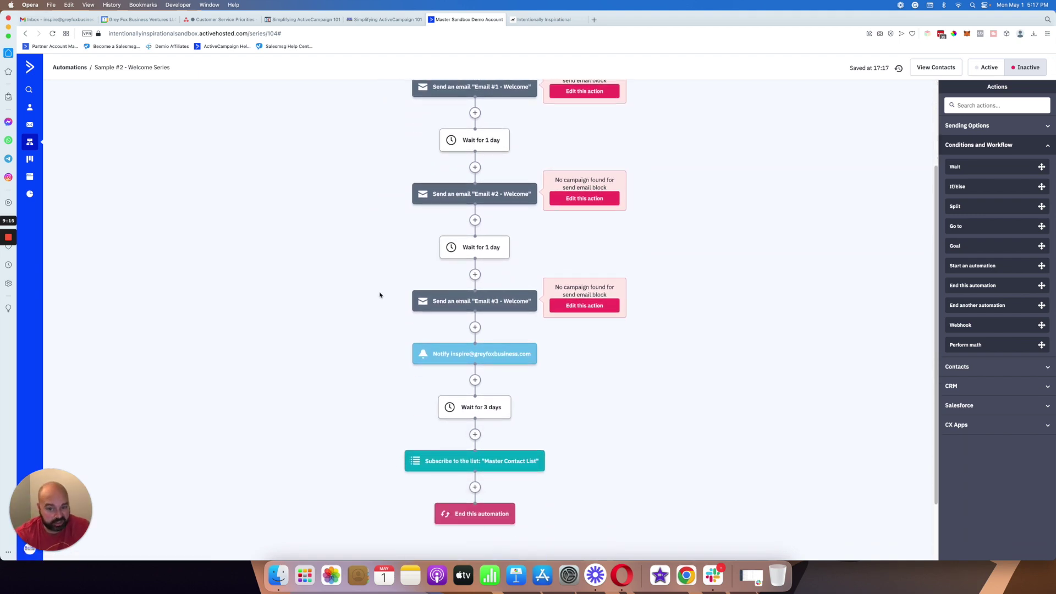
{"action": "scroll", "coordinate": [372, 290], "scroll_direction": "up", "scroll_amount": 3}
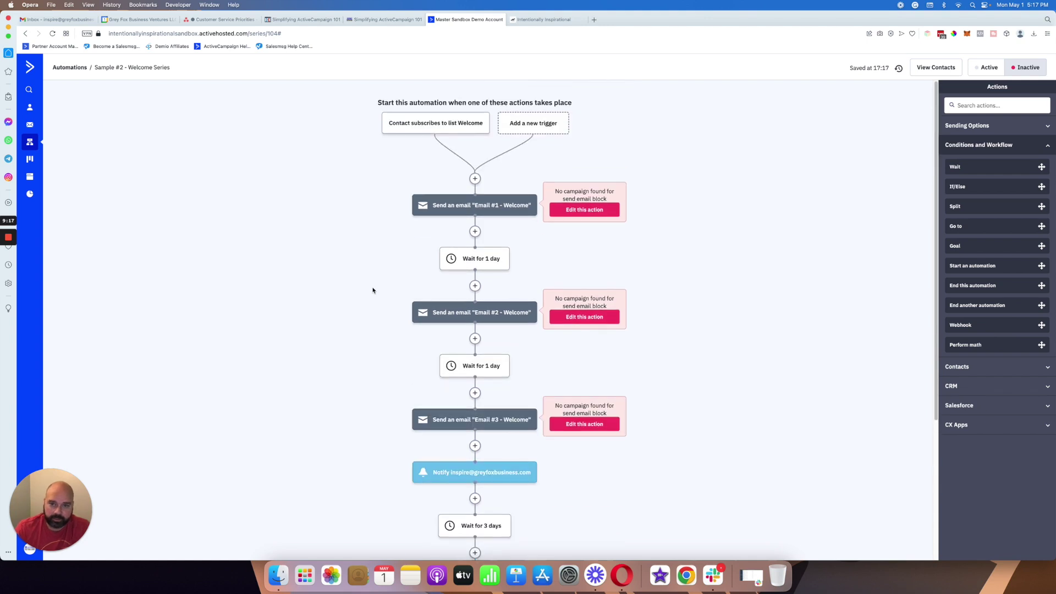
{"action": "left_click", "coordinate": [985, 67]}
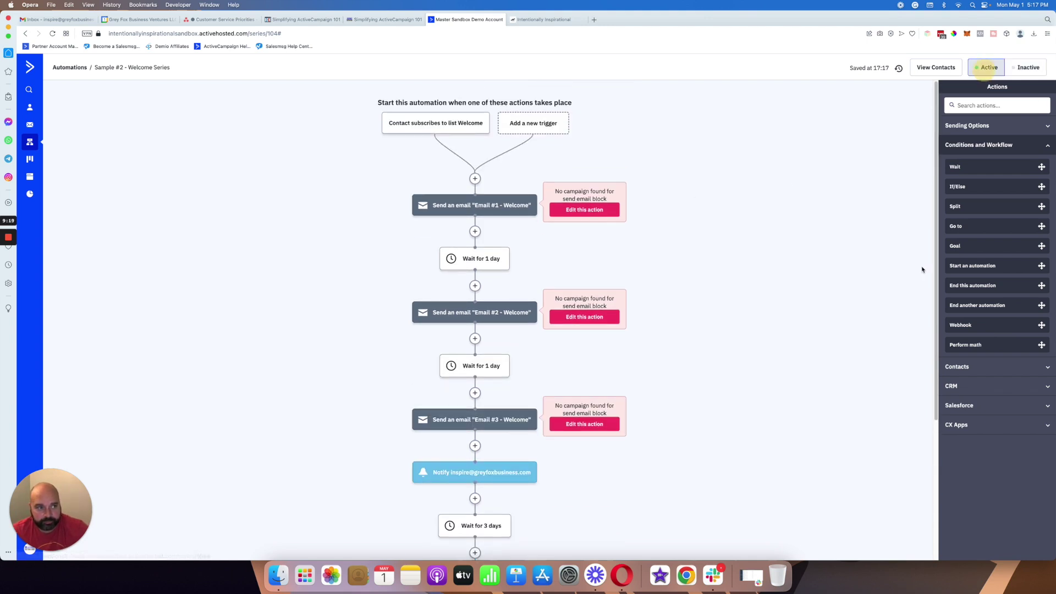
Return to the automations overview and create a new automation from scratch without choosing a start trigger.
{"action": "left_click", "coordinate": [30, 142]}
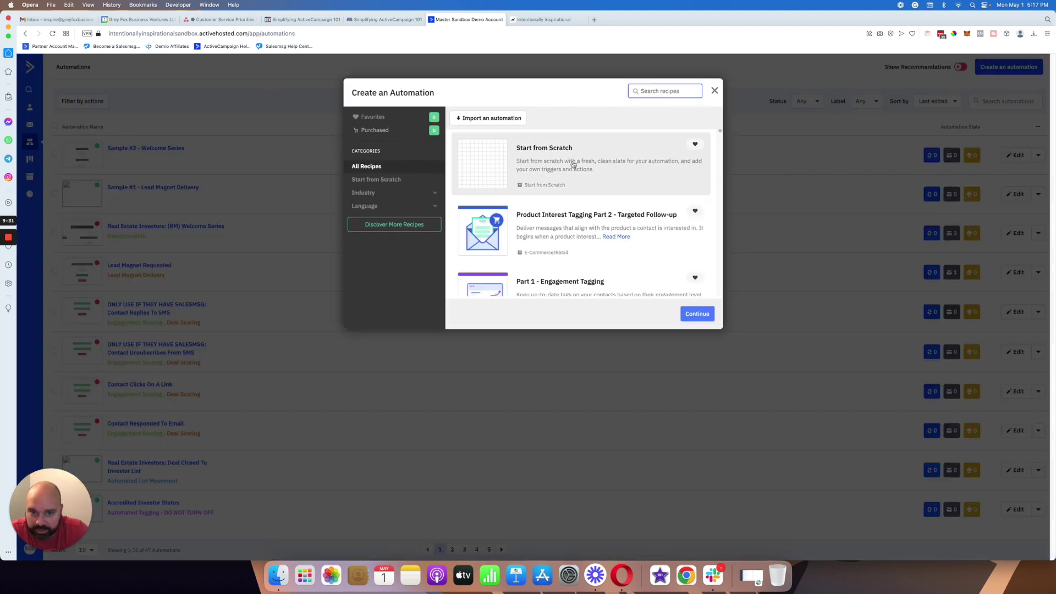
{"action": "left_click", "coordinate": [697, 313]}
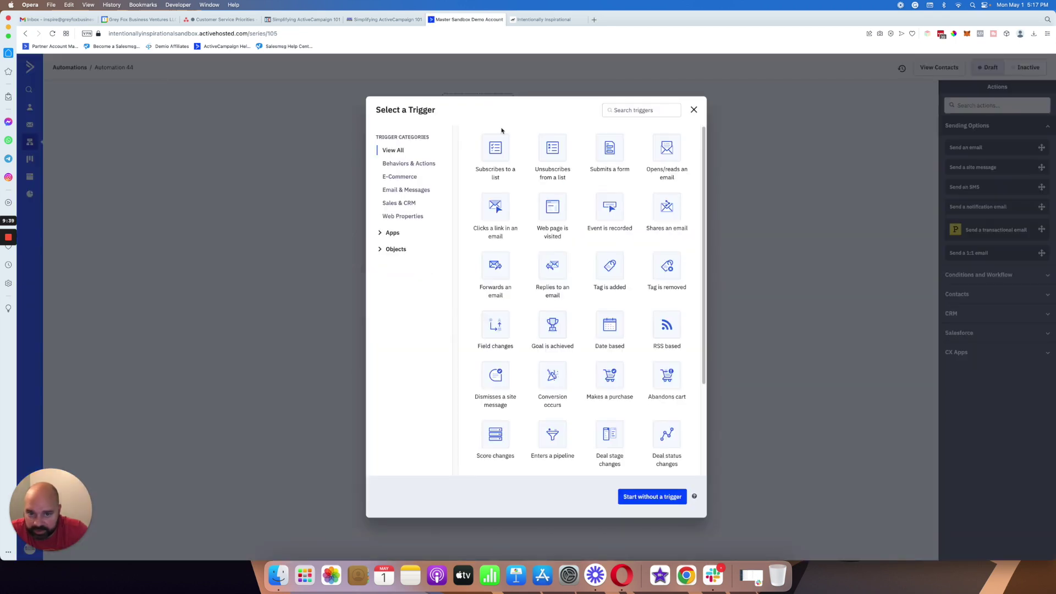
{"action": "left_click", "coordinate": [694, 109]}
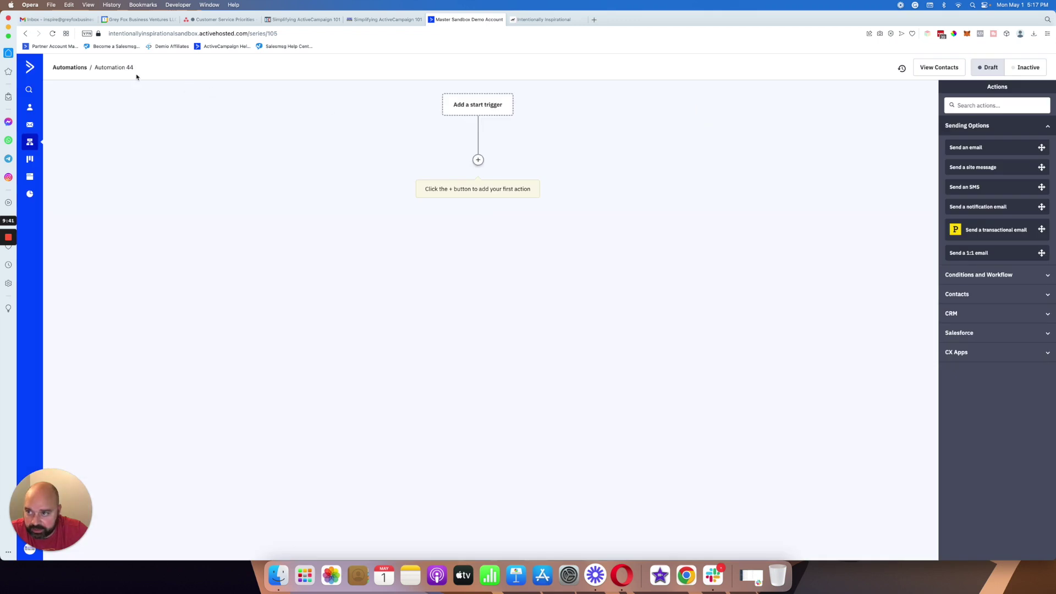
Rename the new automation "Sample #3 - Order Confirmation" and save the name.
{"action": "left_click", "coordinate": [141, 69]}
{"action": "type", "text": "S"}
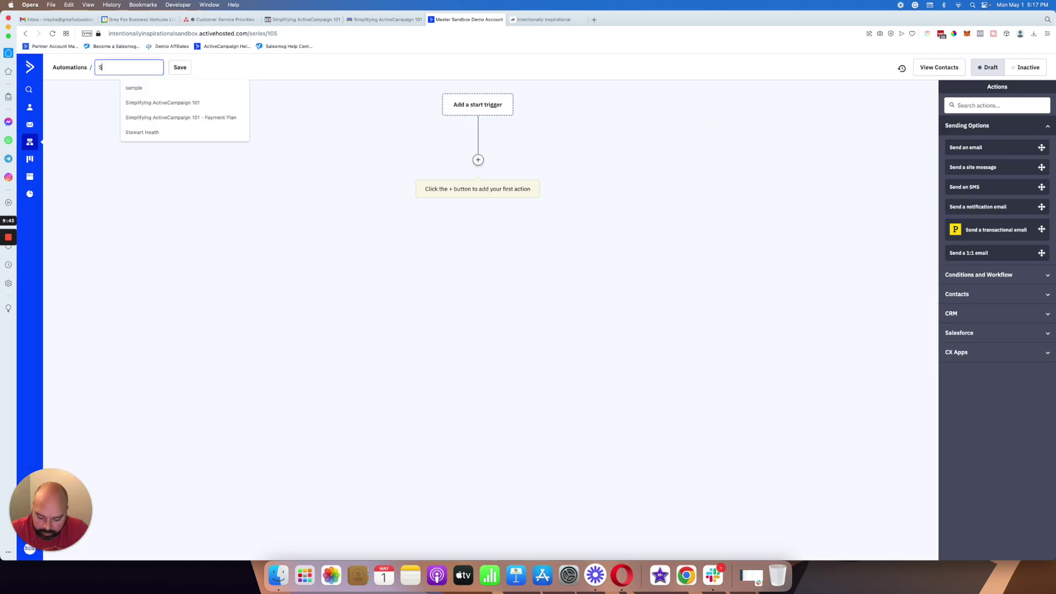
{"action": "type", "text": "ample "}
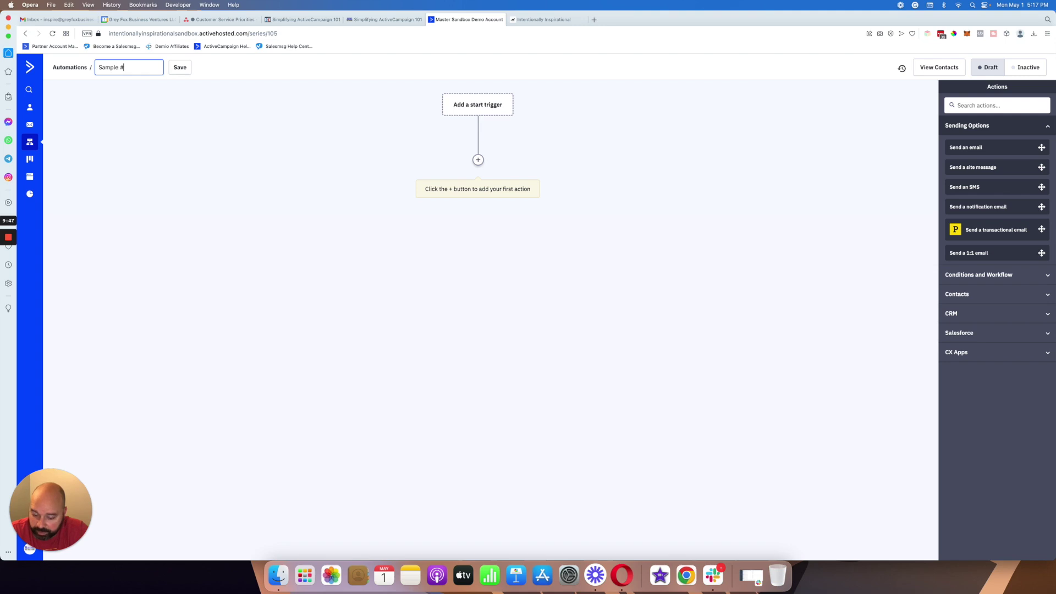
{"action": "type", "text": "#3 - Or"}
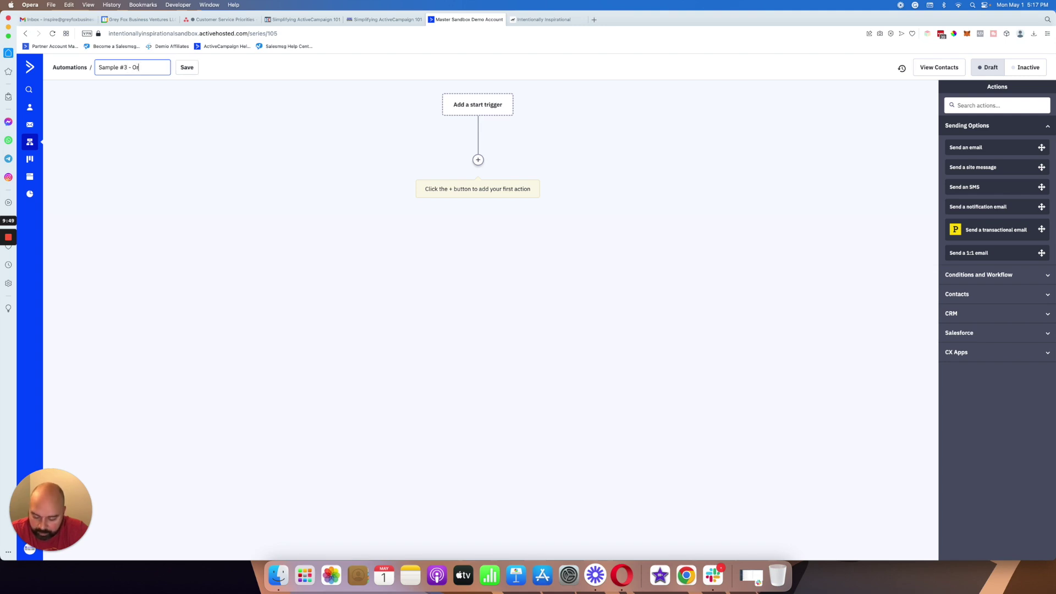
{"action": "type", "text": "der Confirmation"}
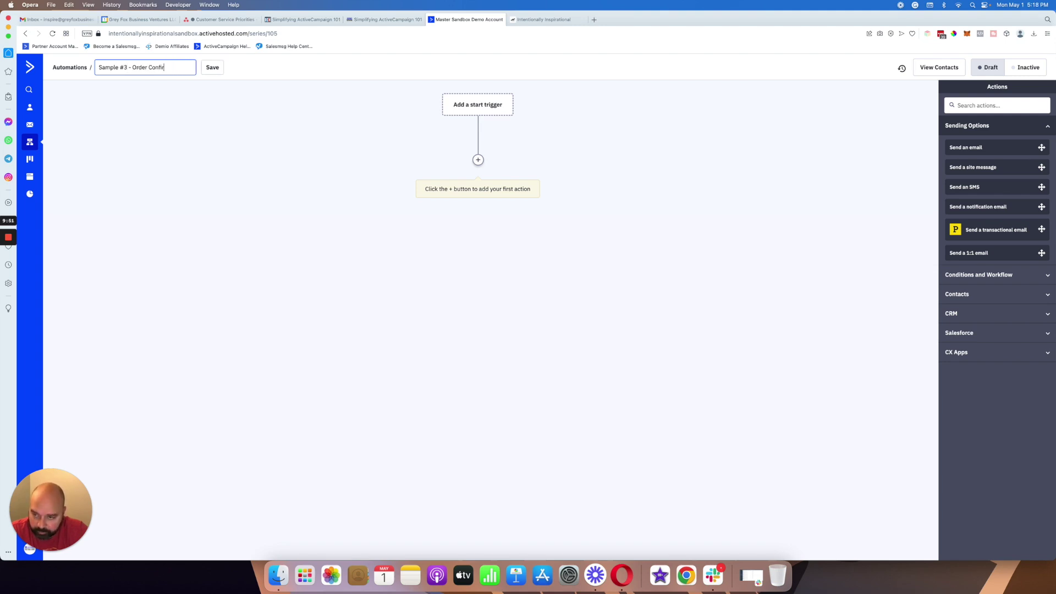
{"action": "left_click", "coordinate": [230, 67]}
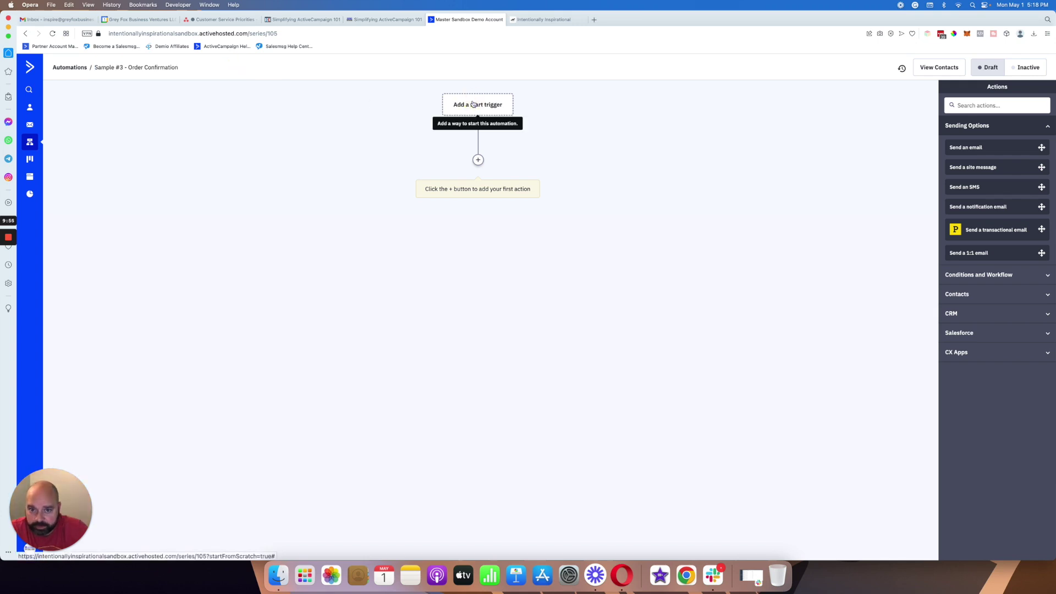
Add a start trigger for contacts subscribing to the "Customers" list, set to run multiple times, without choosing a first action.
{"action": "left_click", "coordinate": [474, 104]}
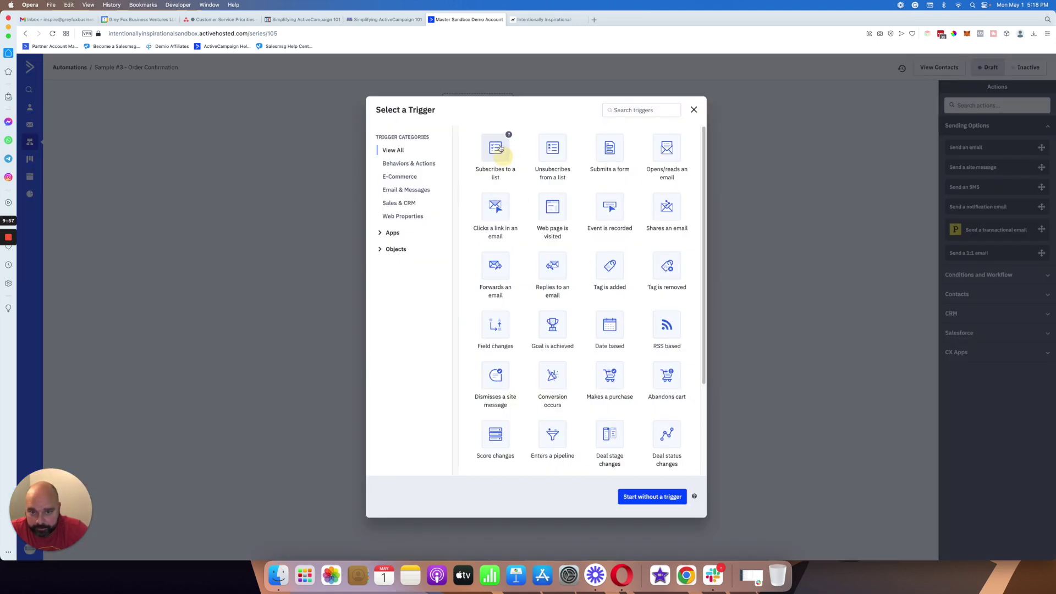
{"action": "left_click", "coordinate": [501, 158]}
{"action": "left_click", "coordinate": [438, 120]}
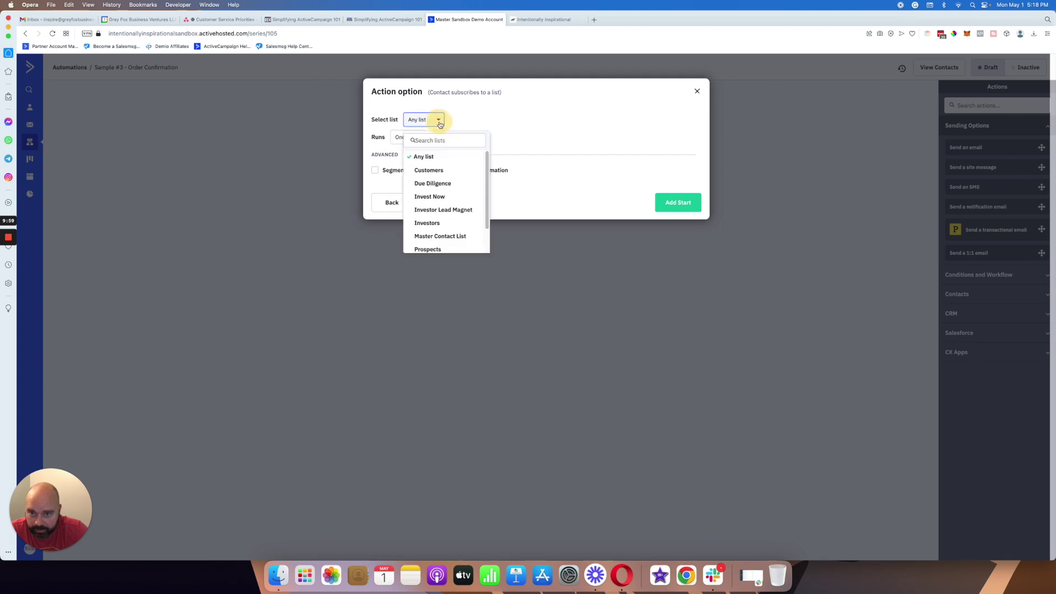
{"action": "left_click", "coordinate": [443, 171]}
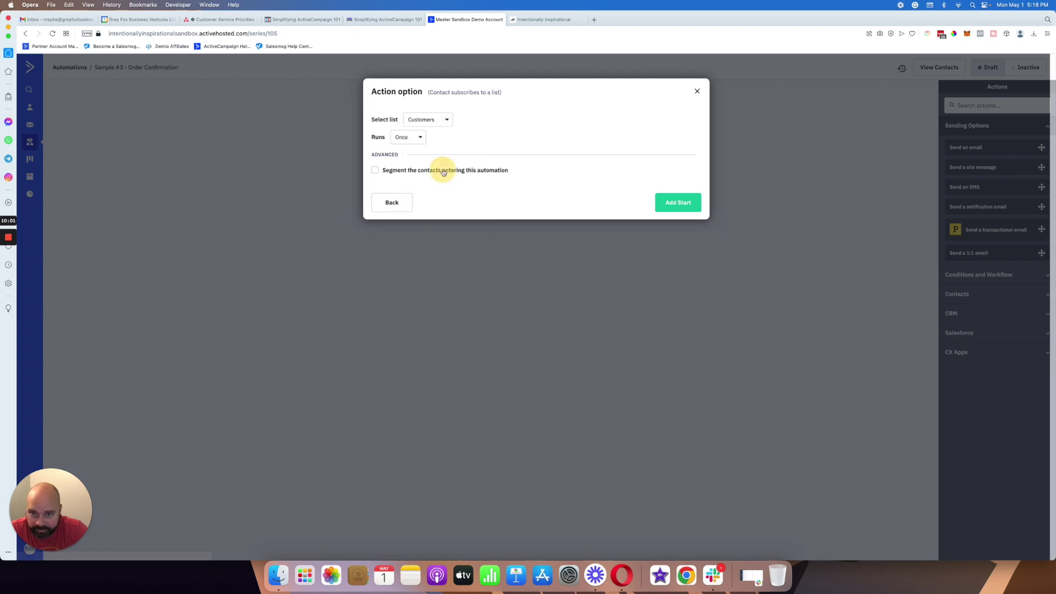
{"action": "left_click", "coordinate": [420, 137]}
{"action": "left_click", "coordinate": [419, 170]}
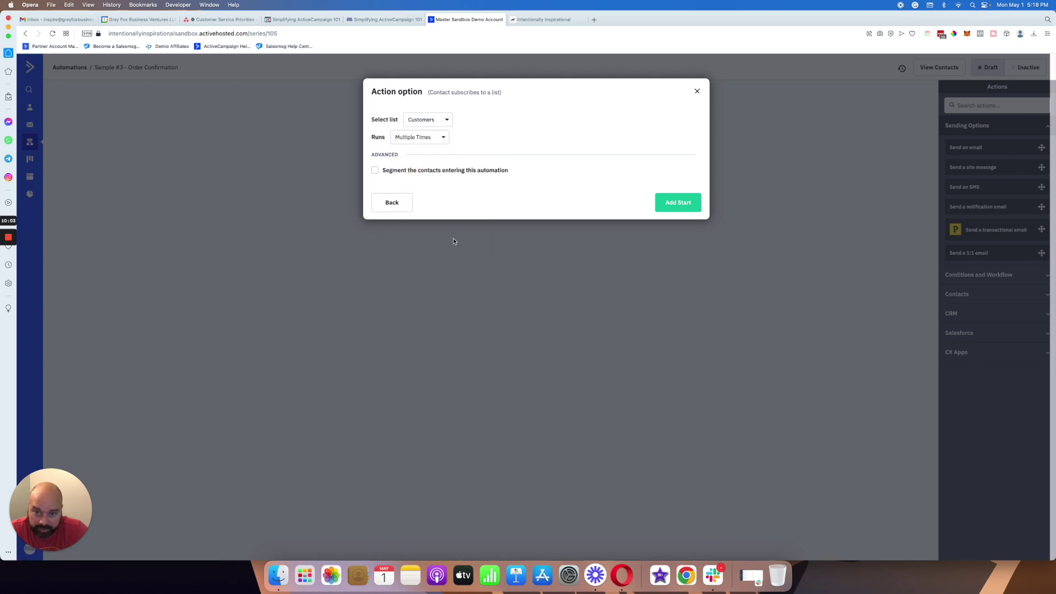
{"action": "left_click", "coordinate": [684, 204]}
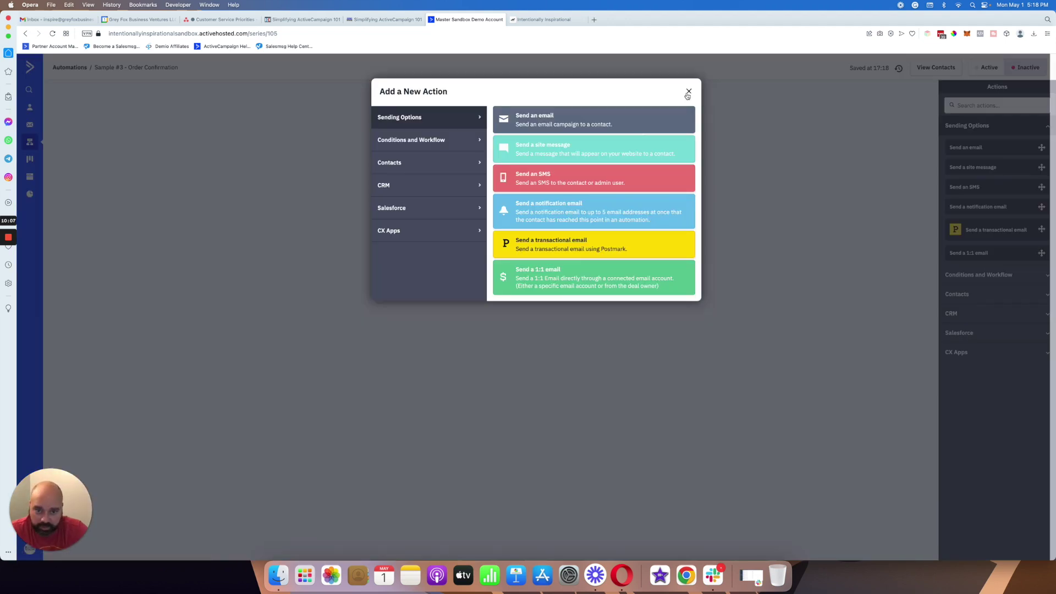
{"action": "left_click", "coordinate": [689, 92]}
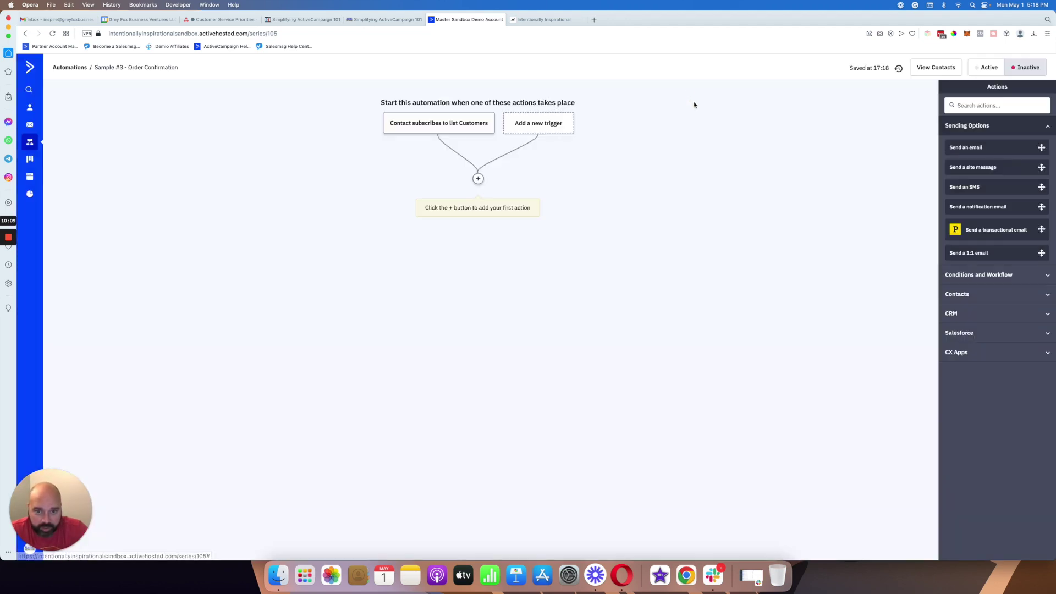
Add a send email action below the trigger with a new email named "Email #1 - Order Confirmation", leaving its design for another time.
{"action": "left_click_drag", "start_coordinate": [887, 169], "coordinate": [512, 188]}
{"action": "left_click", "coordinate": [446, 110]}
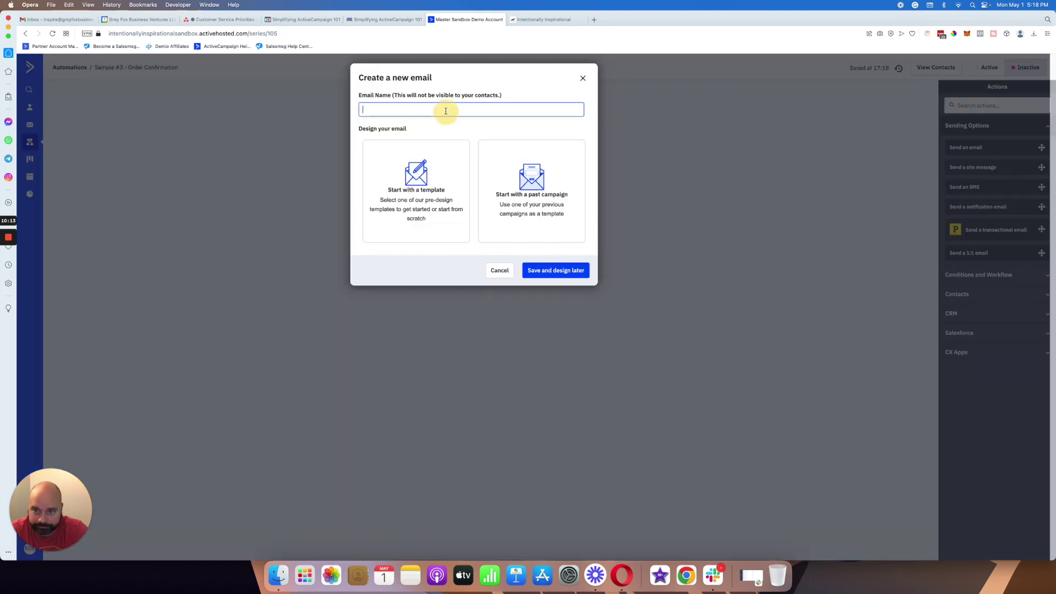
{"action": "type", "text": "Email #1 - Order Confirmation"}
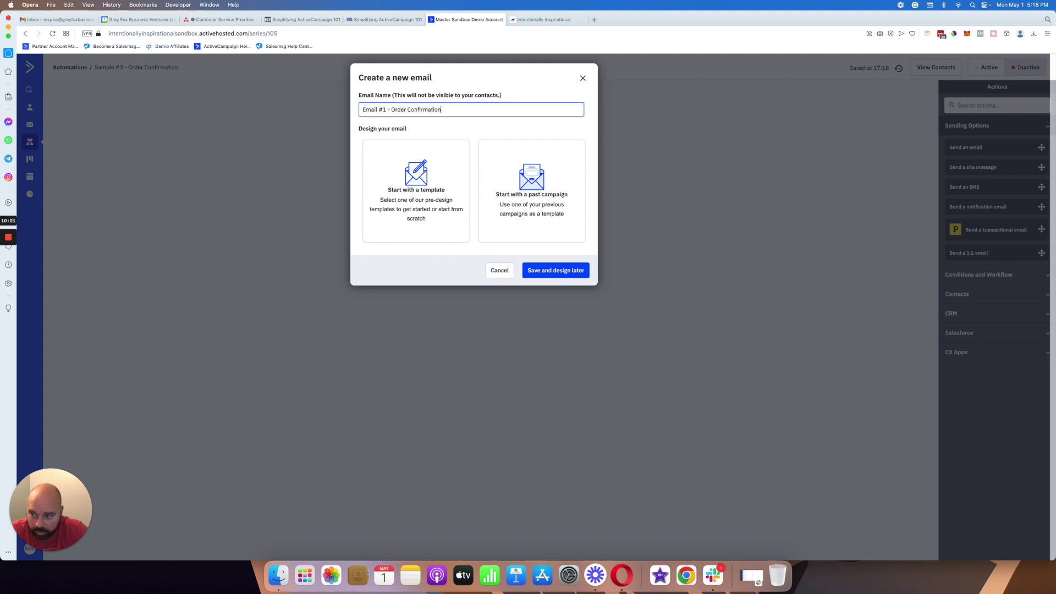
{"action": "left_click", "coordinate": [539, 271]}
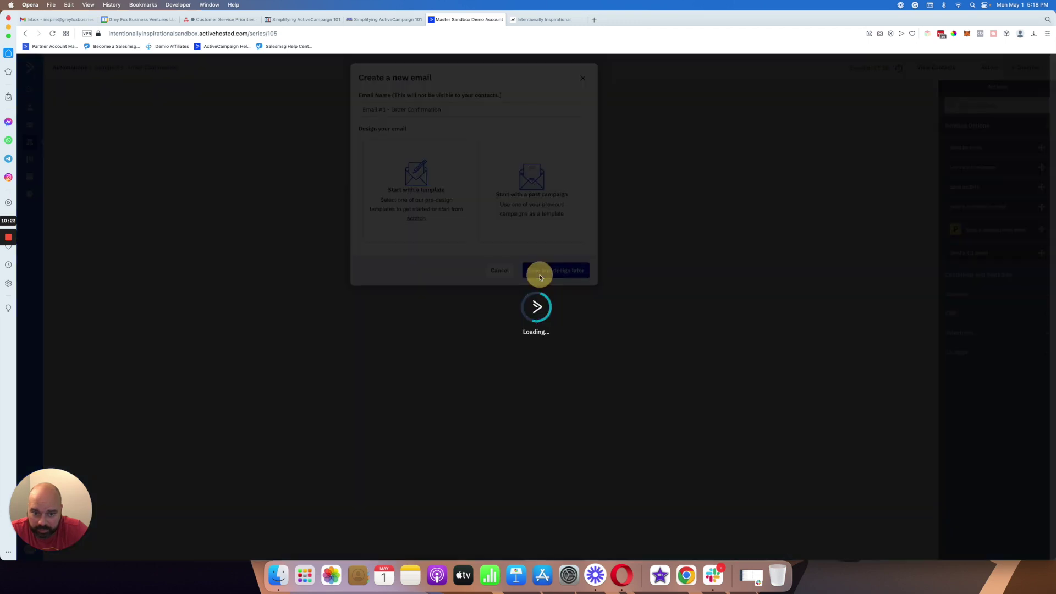
{"action": "left_click", "coordinate": [636, 236]}
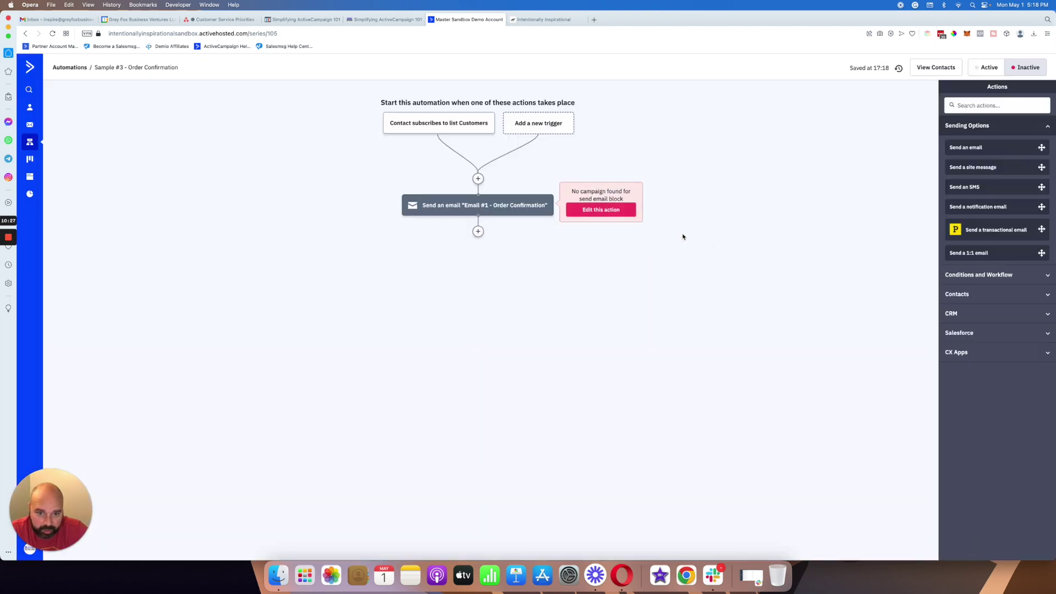
Add a 1-day wait after the "Email #1 - Order Confirmation" action.
{"action": "left_click", "coordinate": [969, 275]}
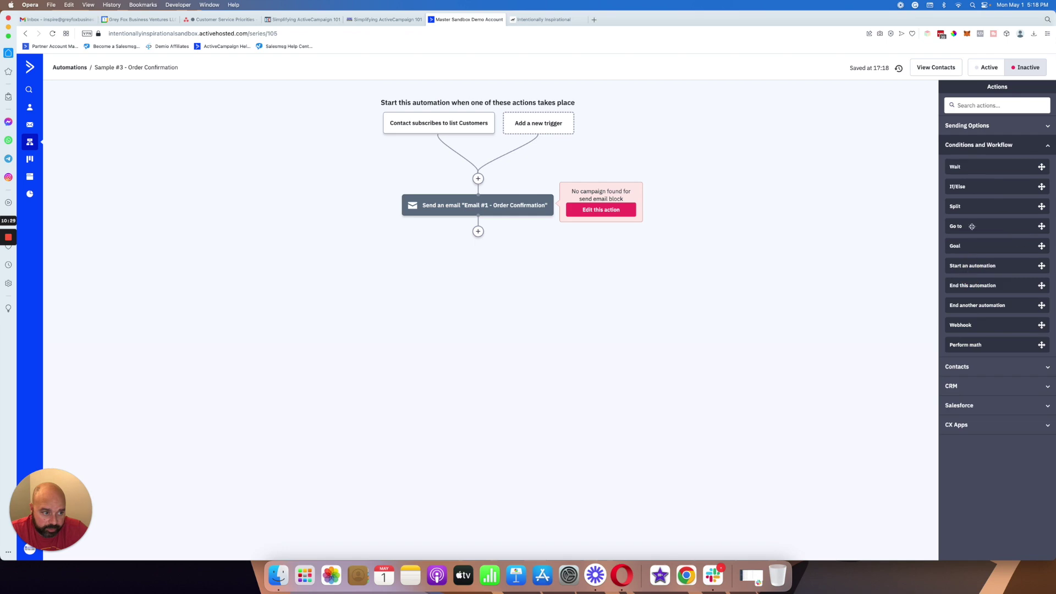
{"action": "left_click_drag", "start_coordinate": [971, 170], "coordinate": [503, 209]}
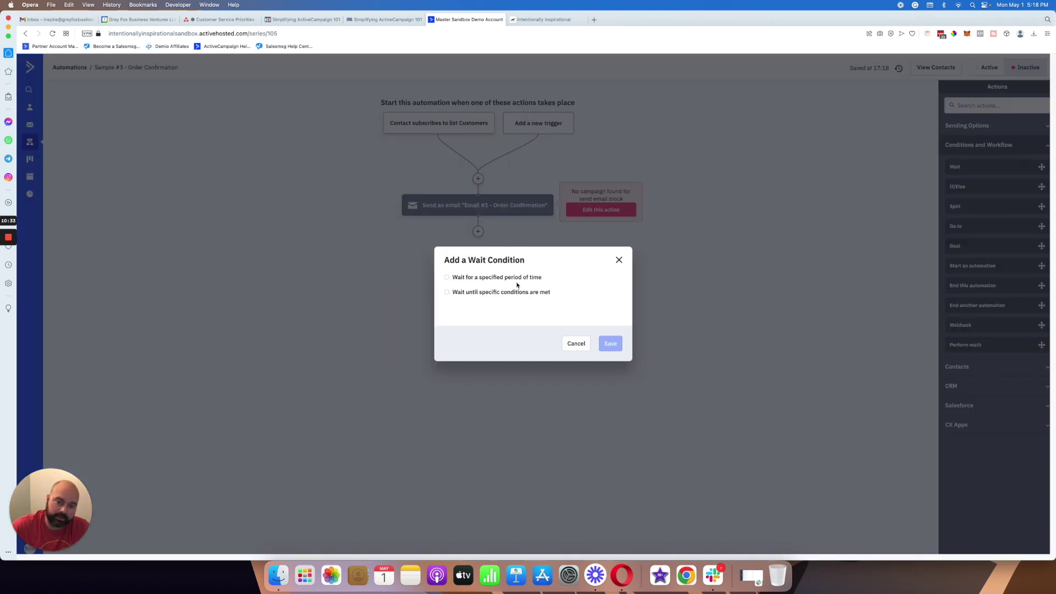
{"action": "left_click", "coordinate": [611, 352]}
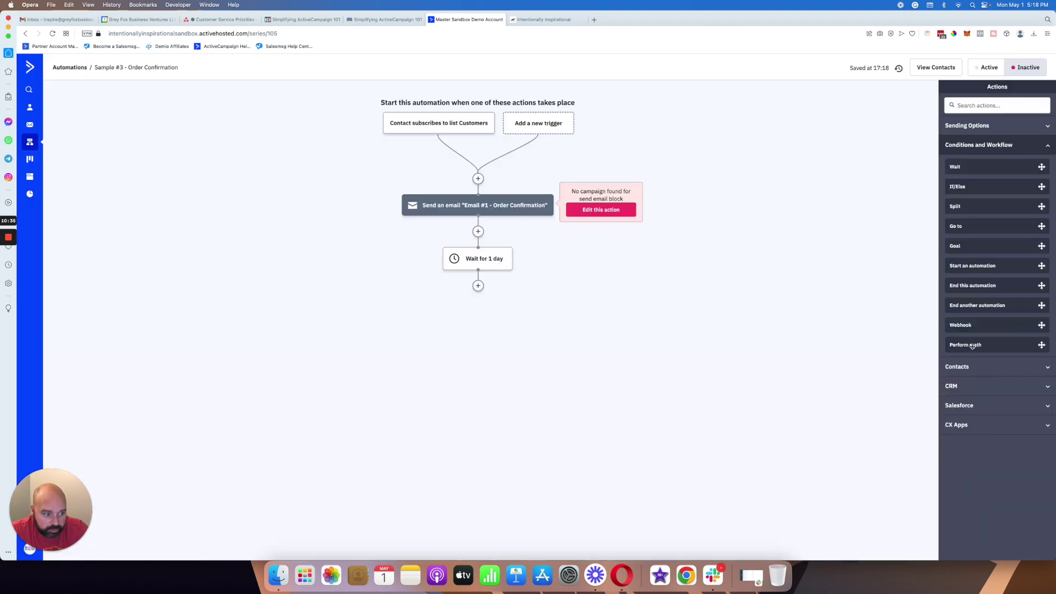
Add a subscribe action after the 1-day wait that subscribes the contact to "Master Contact List".
{"action": "left_click", "coordinate": [968, 366]}
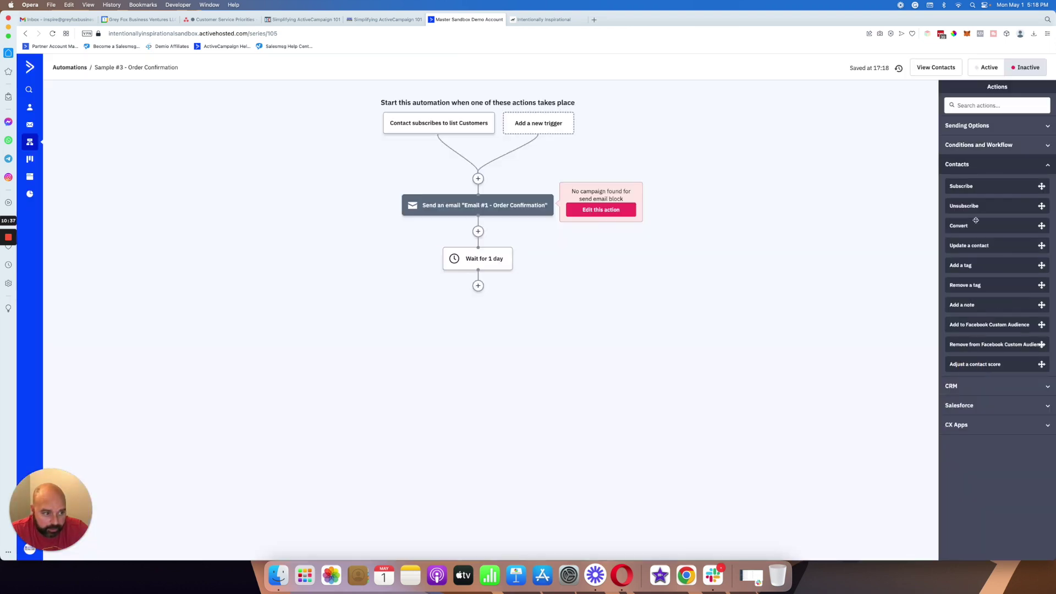
{"action": "left_click_drag", "start_coordinate": [978, 187], "coordinate": [516, 286]}
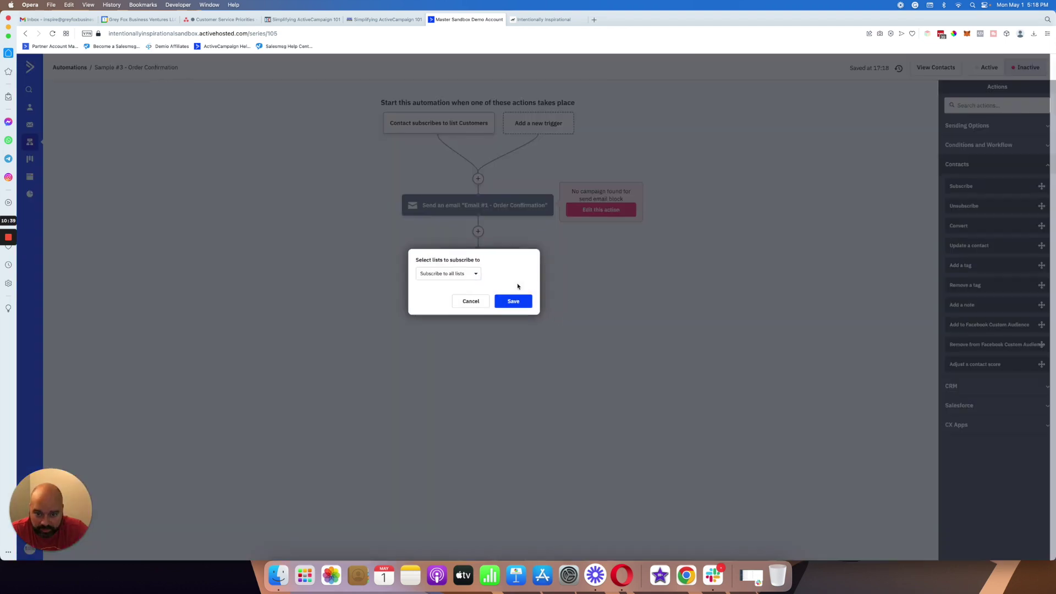
{"action": "left_click", "coordinate": [469, 274]}
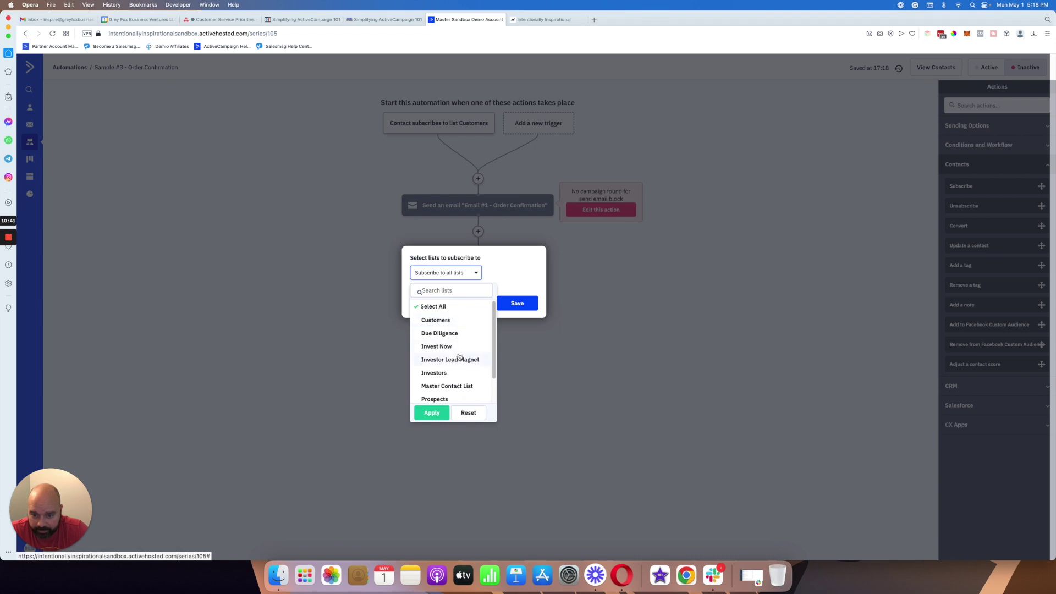
{"action": "left_click", "coordinate": [461, 373]}
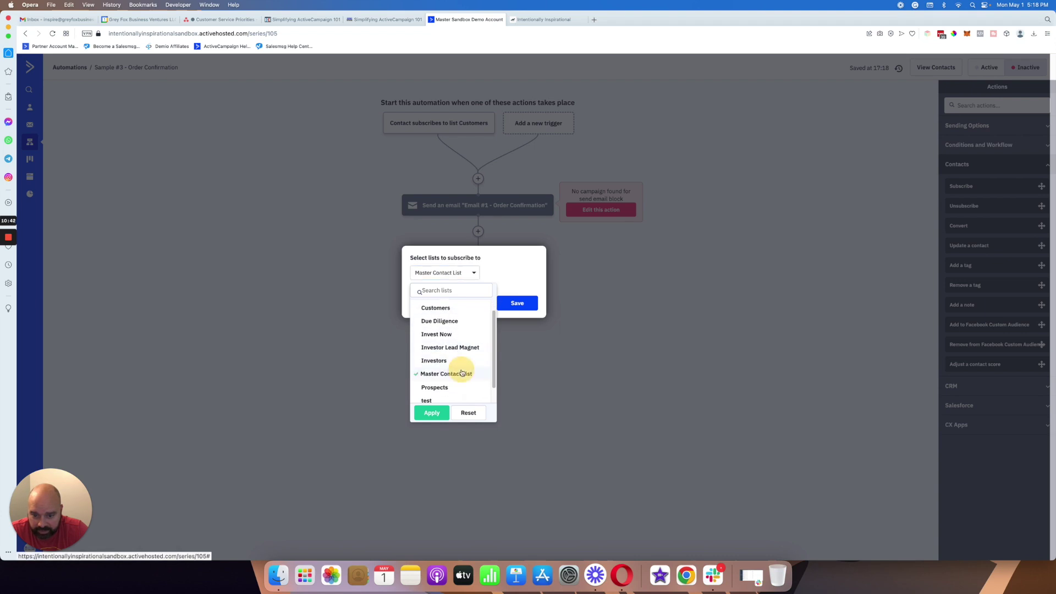
{"action": "left_click", "coordinate": [445, 411]}
{"action": "left_click", "coordinate": [509, 302]}
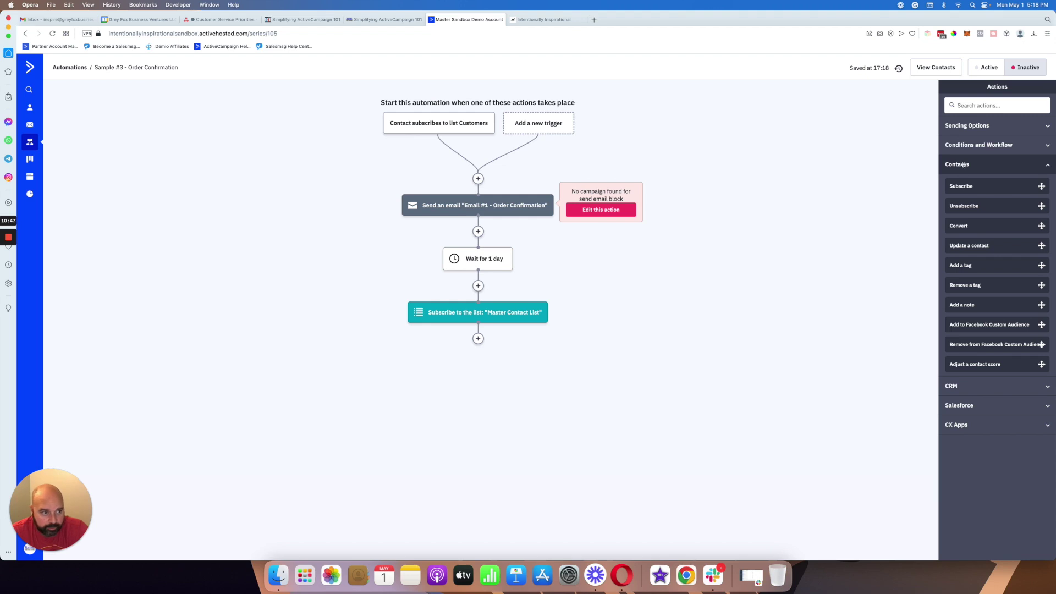
Add an End this automation action after the list subscription and set the order confirmation automation to active.
{"action": "left_click", "coordinate": [967, 145]}
{"action": "left_click_drag", "start_coordinate": [972, 285], "coordinate": [527, 337]}
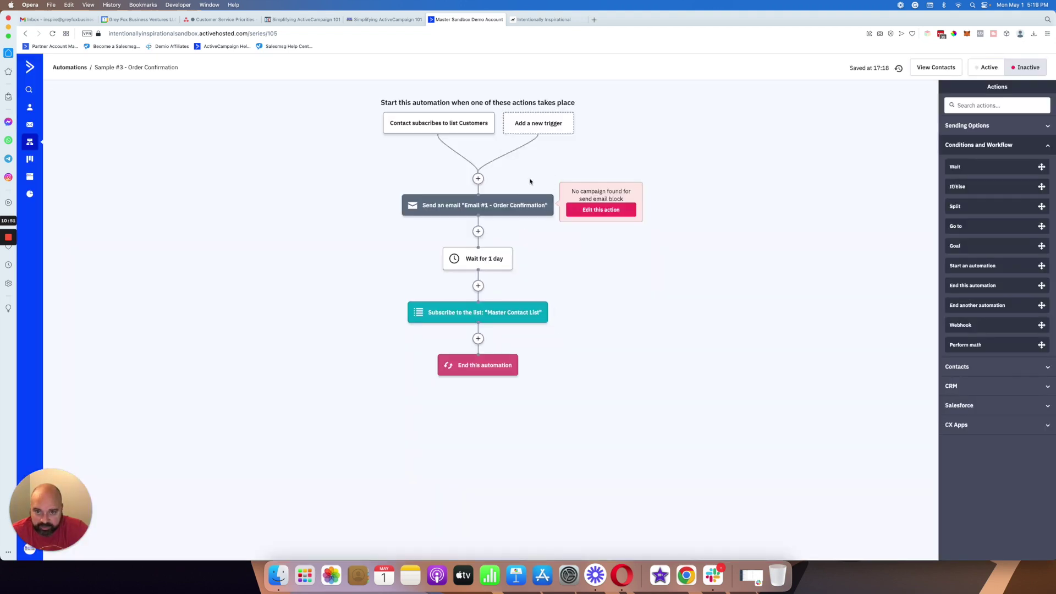
{"action": "left_click", "coordinate": [985, 68]}
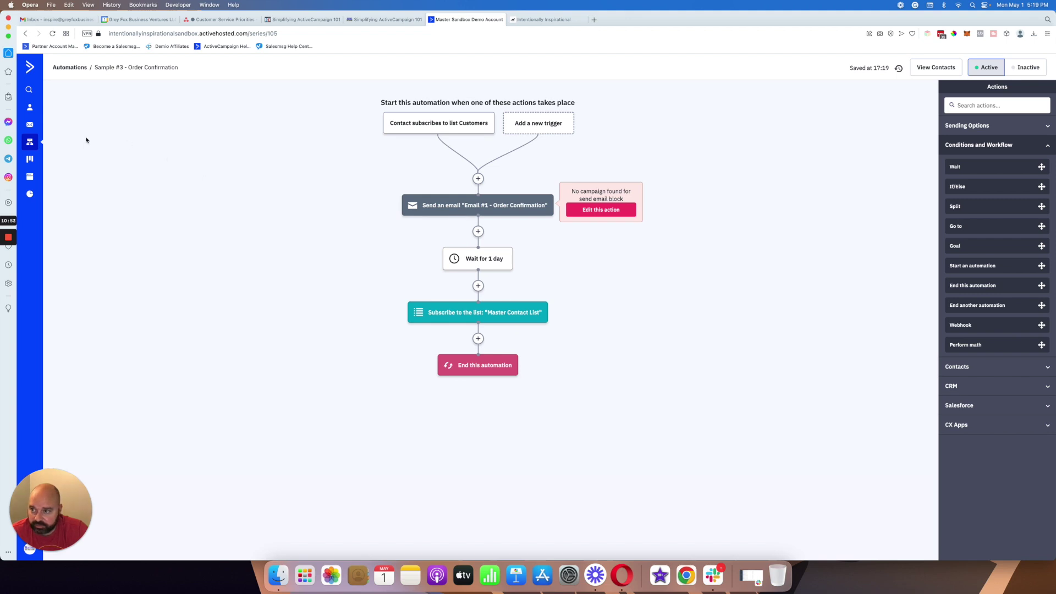
Return to the automations overview and create another automation from scratch without a start trigger.
{"action": "left_click", "coordinate": [30, 142]}
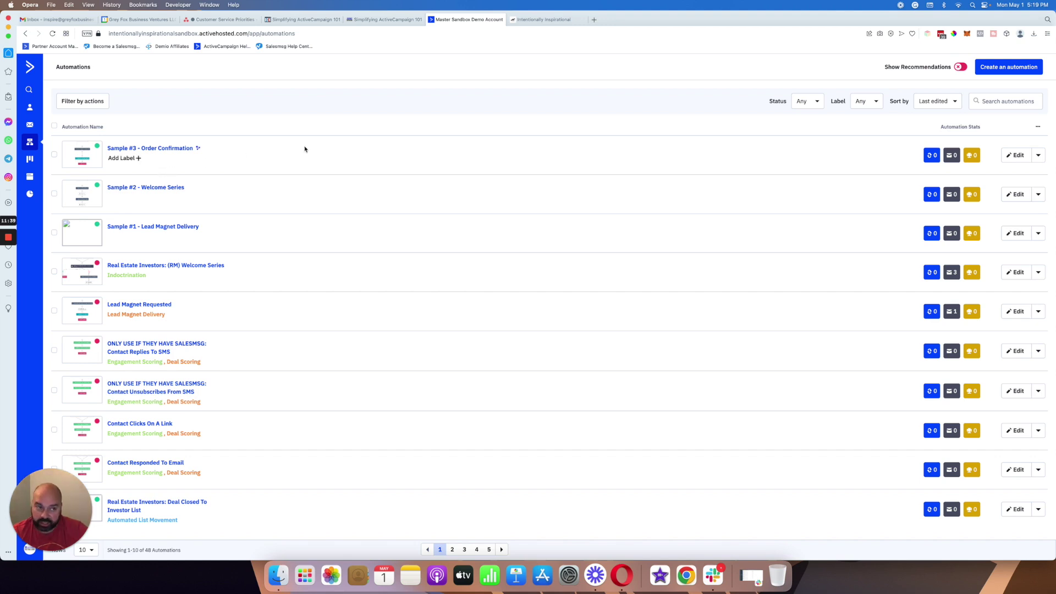
{"action": "left_click", "coordinate": [999, 73]}
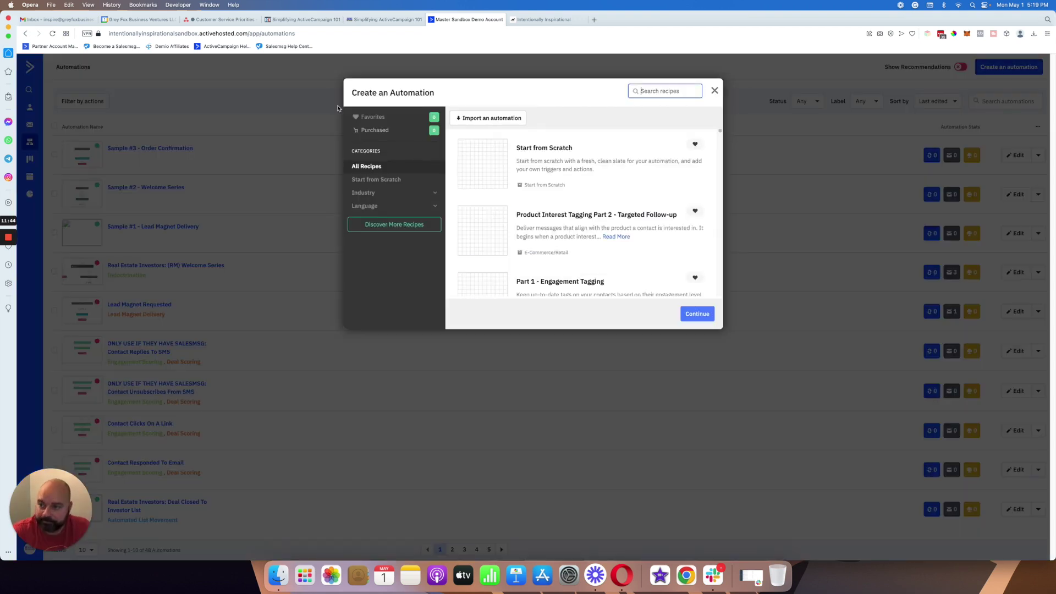
{"action": "left_click", "coordinate": [575, 145]}
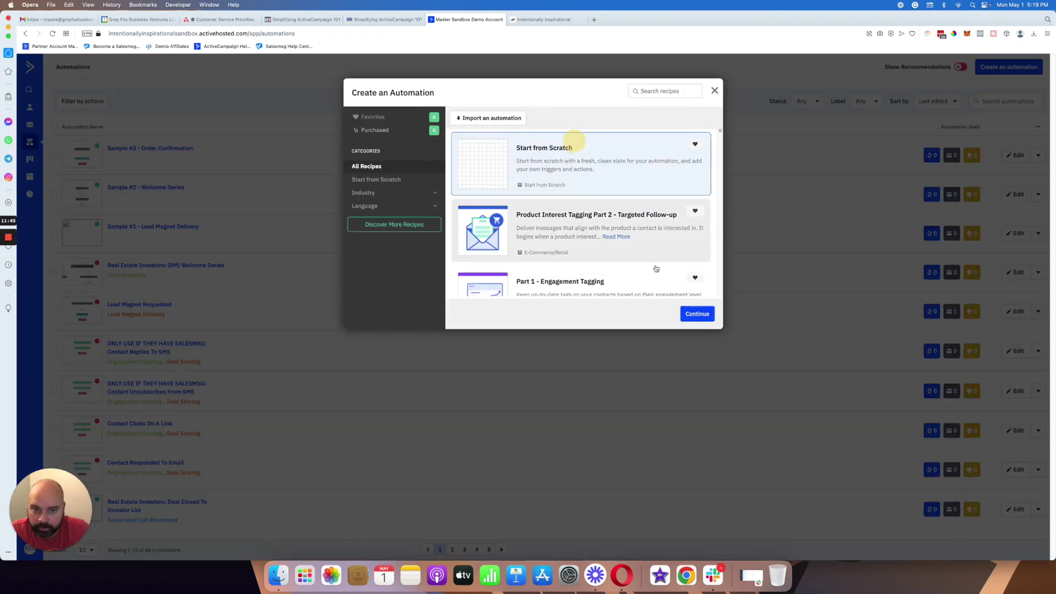
{"action": "left_click", "coordinate": [695, 313]}
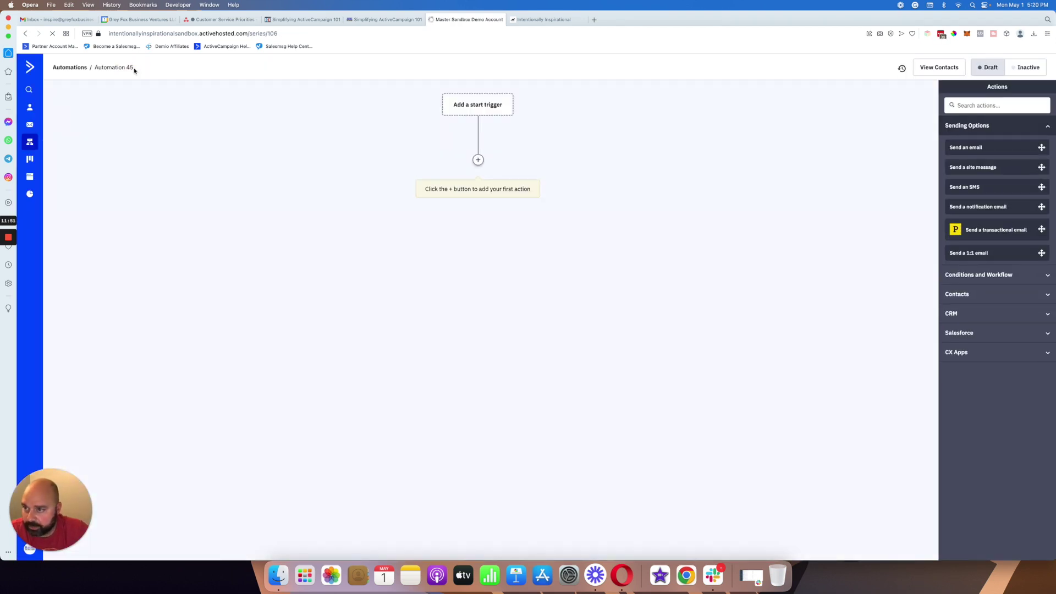
Rename the new automation "Sample #4 - Client Onboarding" and save the name.
{"action": "left_click", "coordinate": [134, 68]}
{"action": "type", "text": "Sample "}
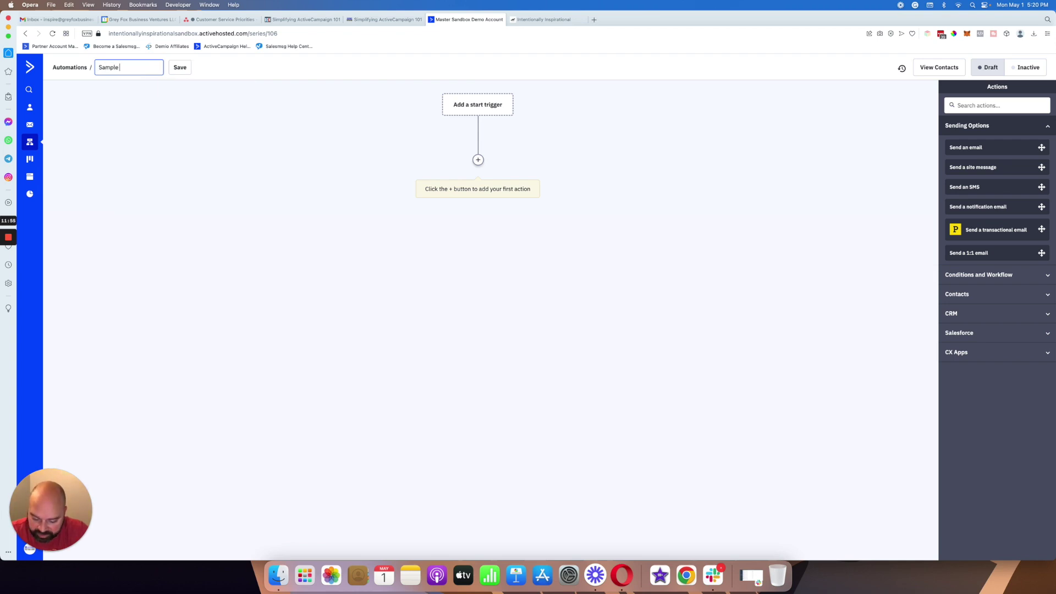
{"action": "type", "text": "#4 - Client"}
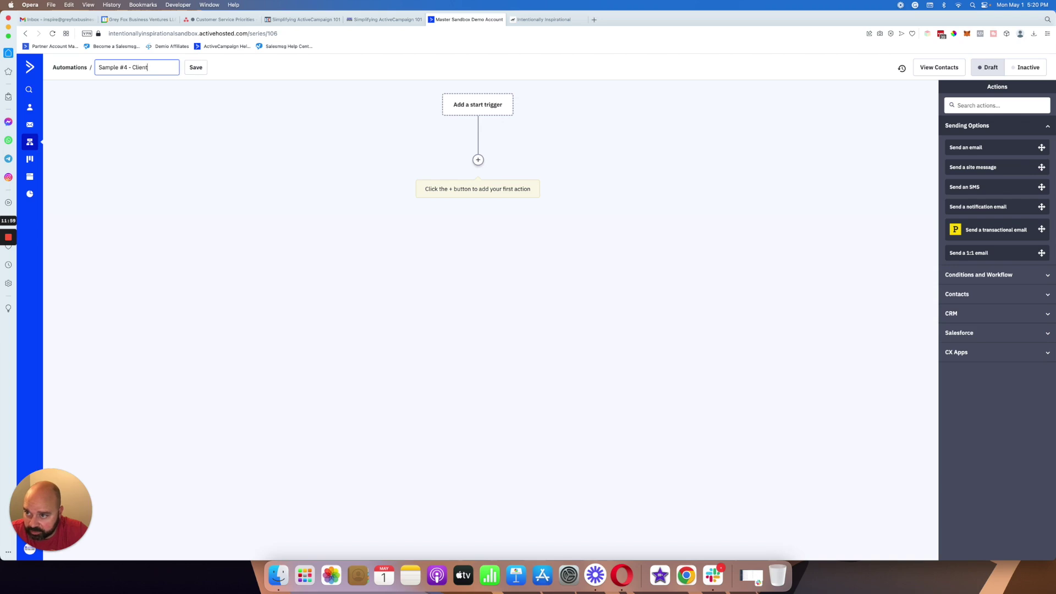
{"action": "type", "text": " Ser"}
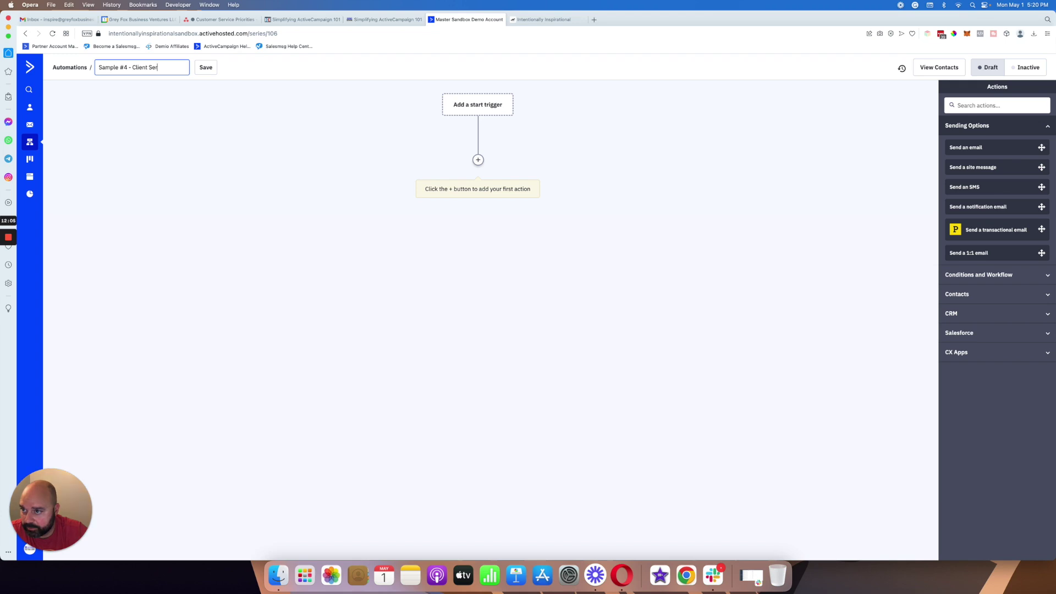
{"action": "key", "text": "BackSpace"}
{"action": "key", "text": "BackSpace"}
{"action": "key", "text": "BackSpace"}
{"action": "type", "text": "On"}
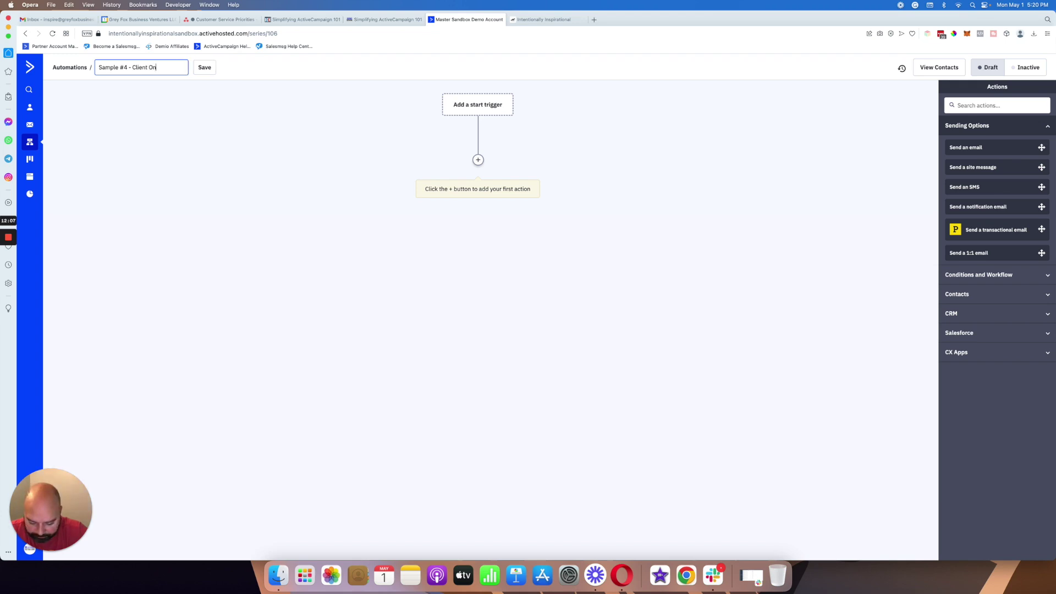
{"action": "type", "text": "boarding"}
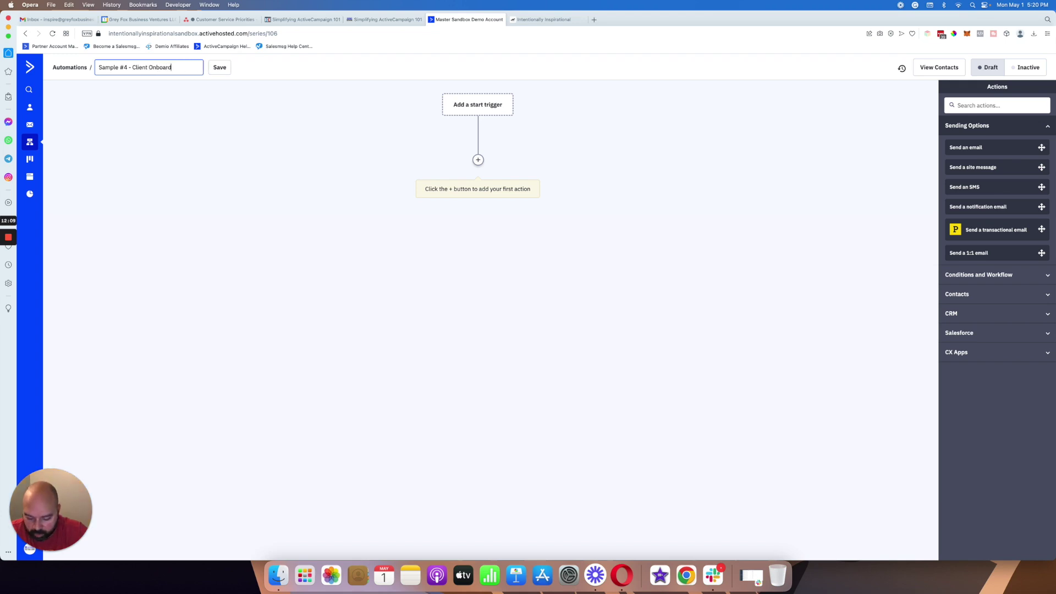
{"action": "left_click", "coordinate": [228, 68]}
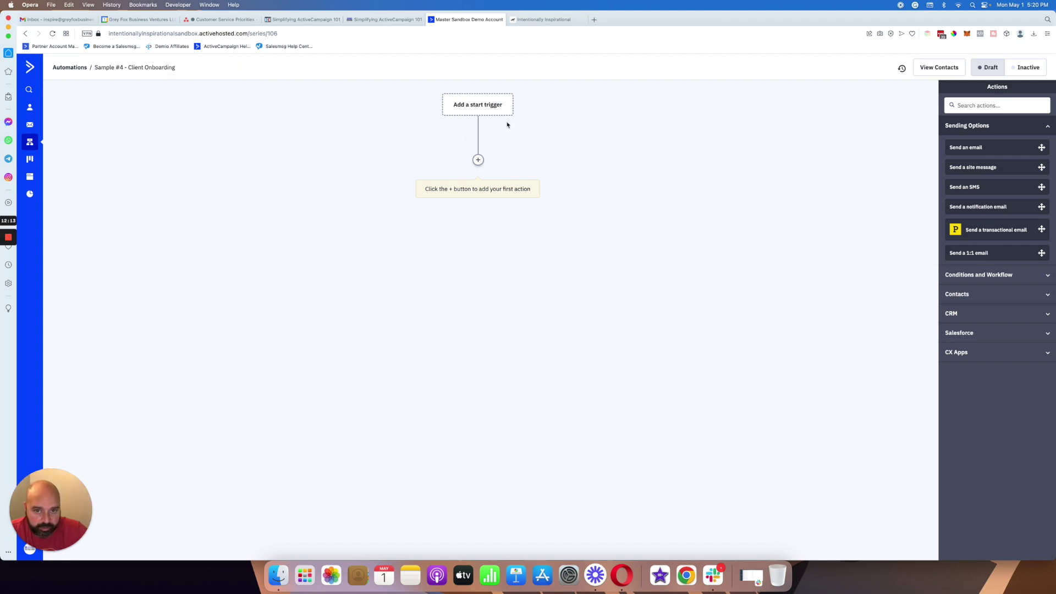
Add a start trigger that runs once when a contact subscribes to the "Investors" list, without choosing a first action yet.
{"action": "left_click", "coordinate": [481, 113]}
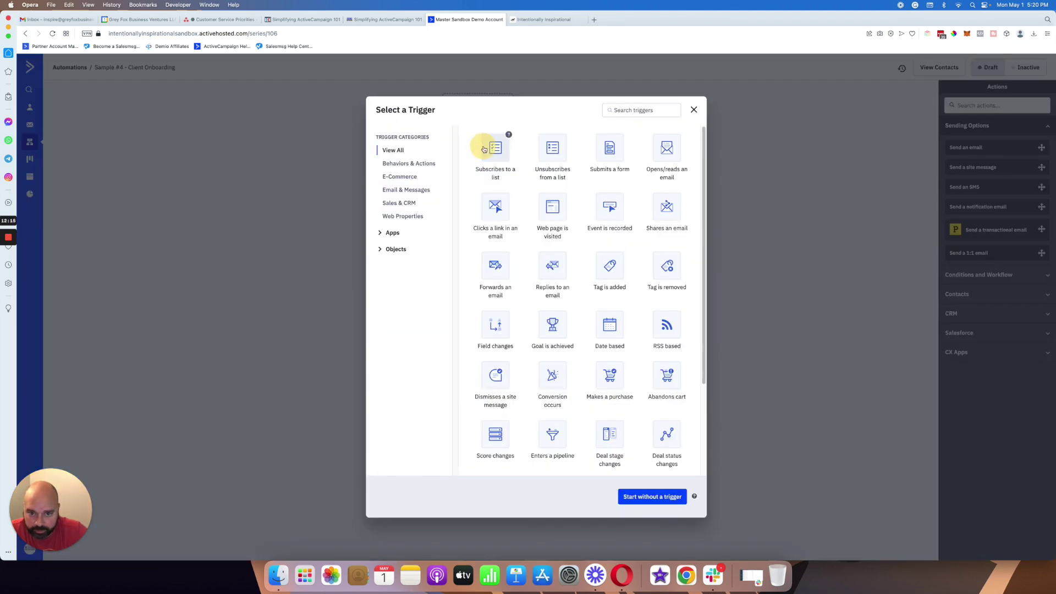
{"action": "left_click", "coordinate": [488, 147]}
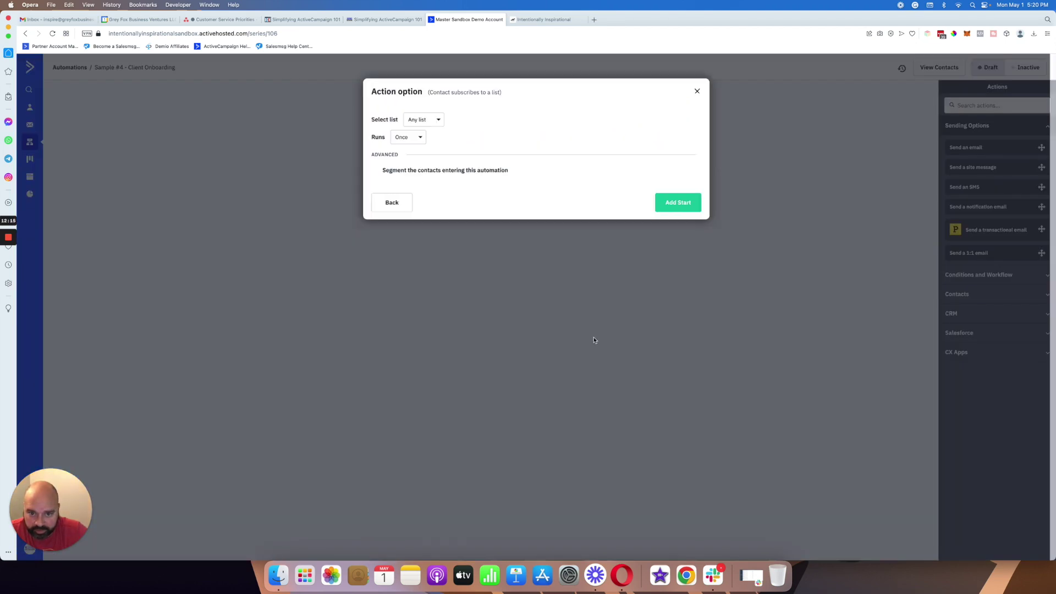
{"action": "left_click", "coordinate": [420, 121]}
{"action": "scroll", "coordinate": [455, 186], "scroll_direction": "down", "scroll_amount": 2}
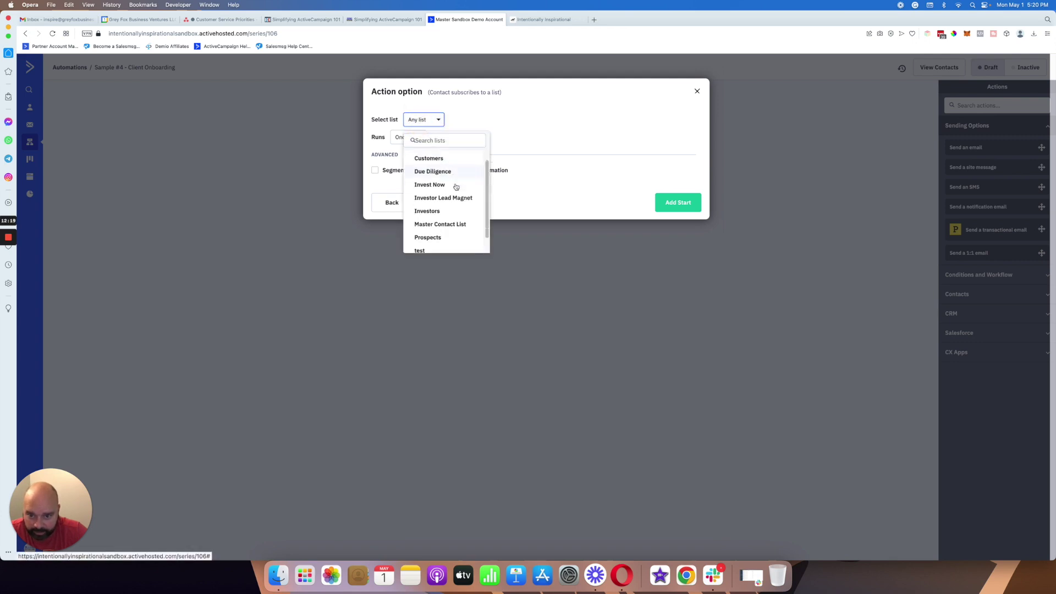
{"action": "left_click", "coordinate": [456, 198]}
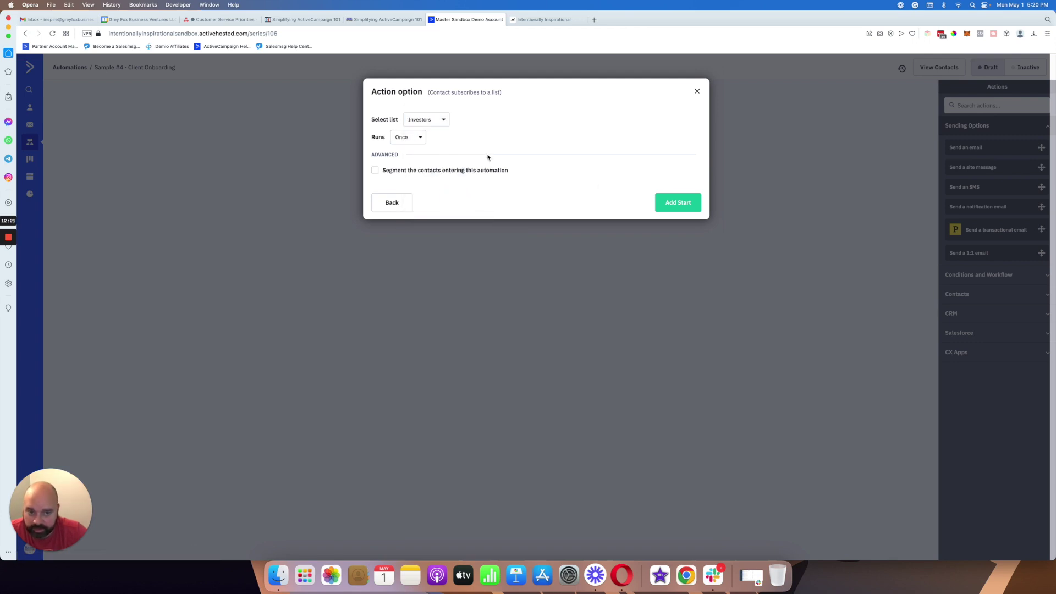
{"action": "left_click", "coordinate": [687, 205]}
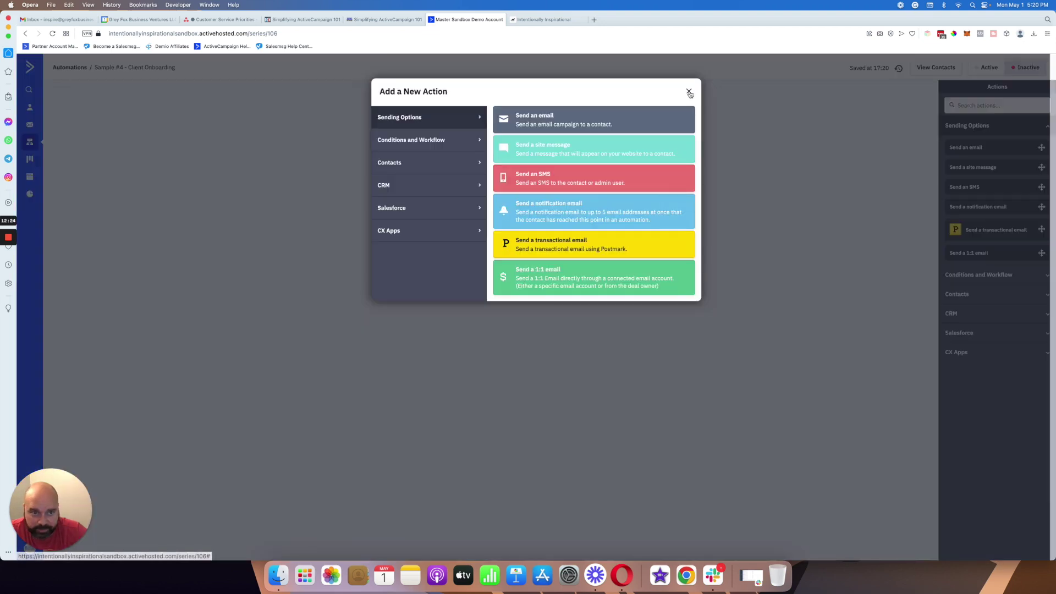
{"action": "left_click", "coordinate": [690, 91]}
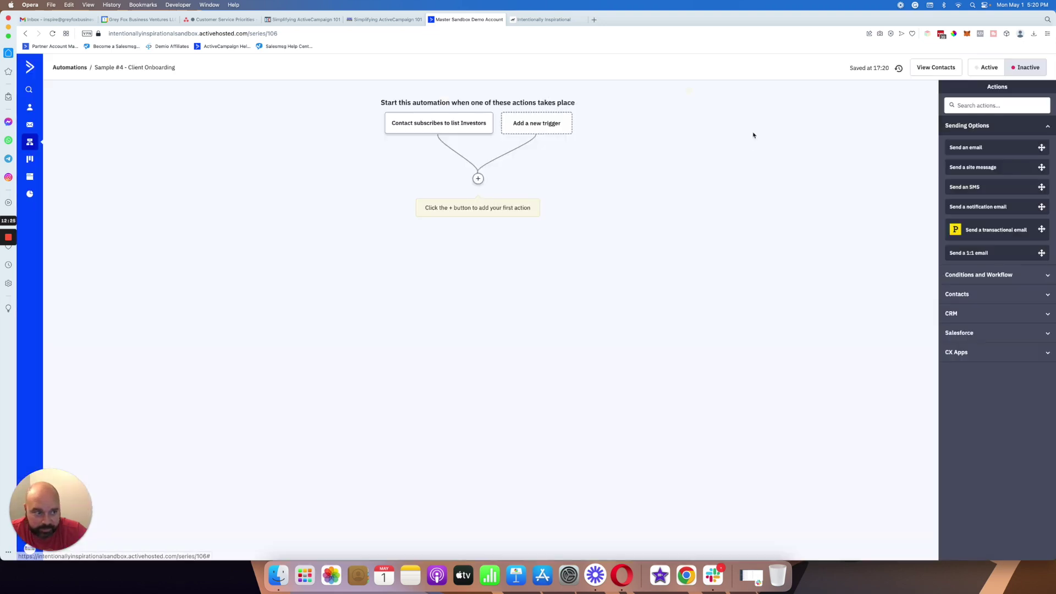
Add a send email action below the trigger with a new email named "Email #1 - Client Onboarding", leaving its design for another time.
{"action": "left_click_drag", "start_coordinate": [976, 148], "coordinate": [519, 182]}
{"action": "left_click", "coordinate": [427, 110]}
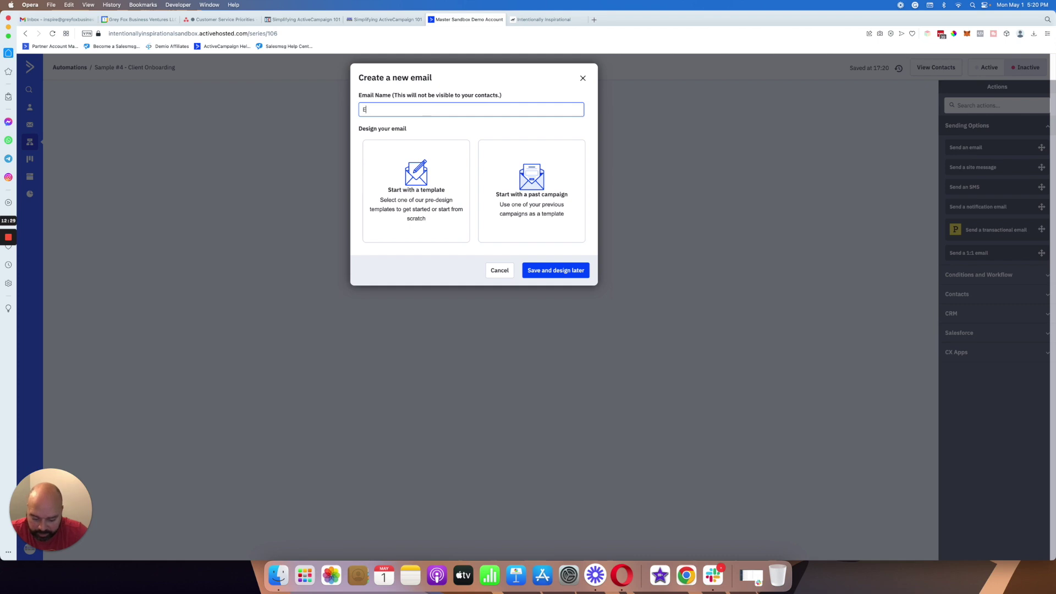
{"action": "type", "text": "Email #1 - Client Onbo"}
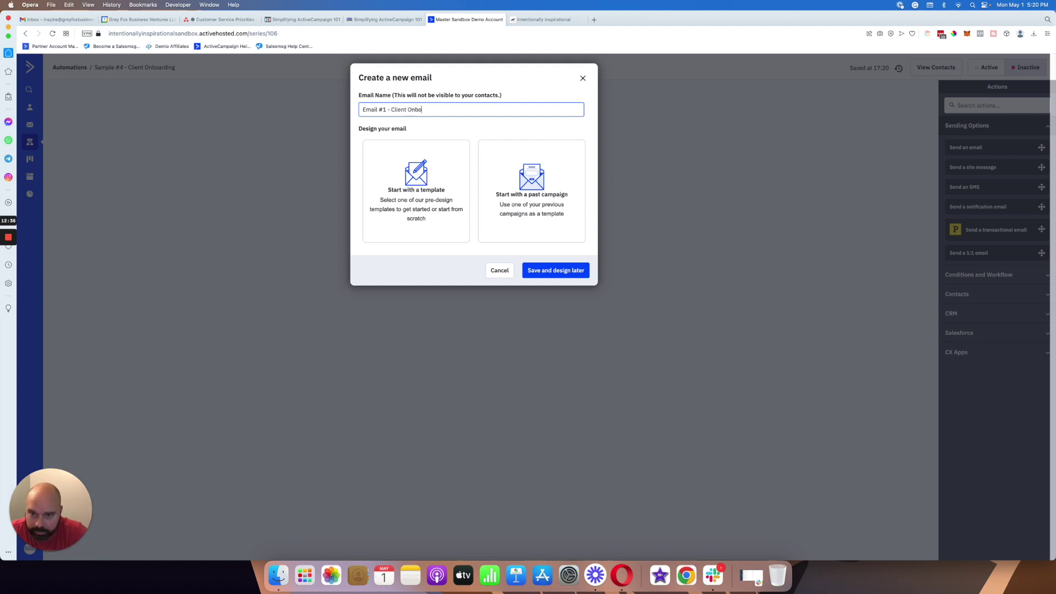
{"action": "type", "text": "ding"}
{"action": "left_click", "coordinate": [572, 269]}
{"action": "left_click", "coordinate": [636, 235]}
Add a wait condition of 1 day after "Email #1 - Client Onboarding".
{"action": "left_click", "coordinate": [968, 275]}
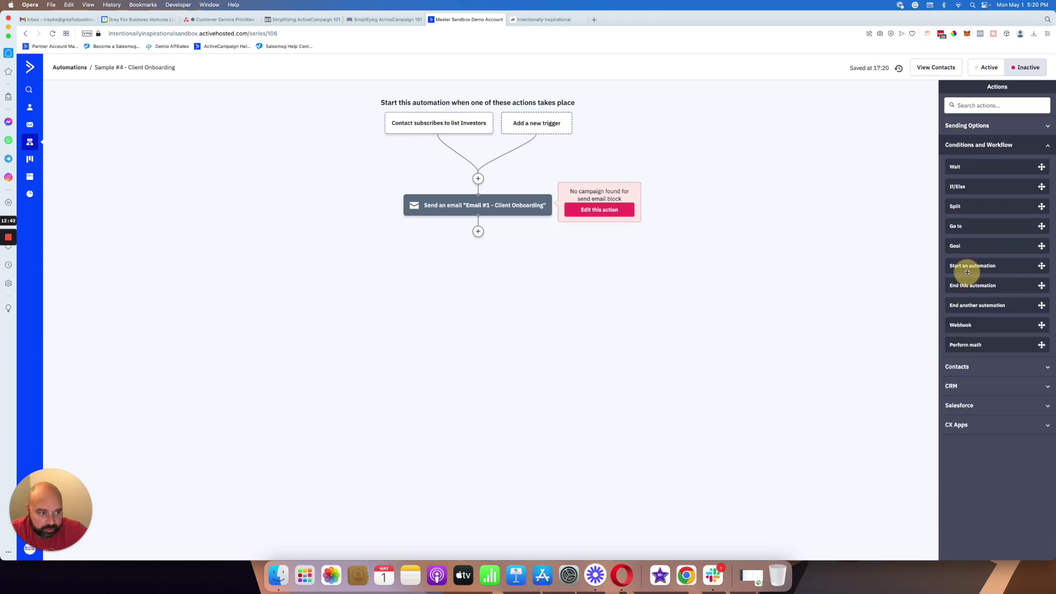
{"action": "left_click_drag", "start_coordinate": [963, 166], "coordinate": [482, 249]}
{"action": "left_click", "coordinate": [487, 278]}
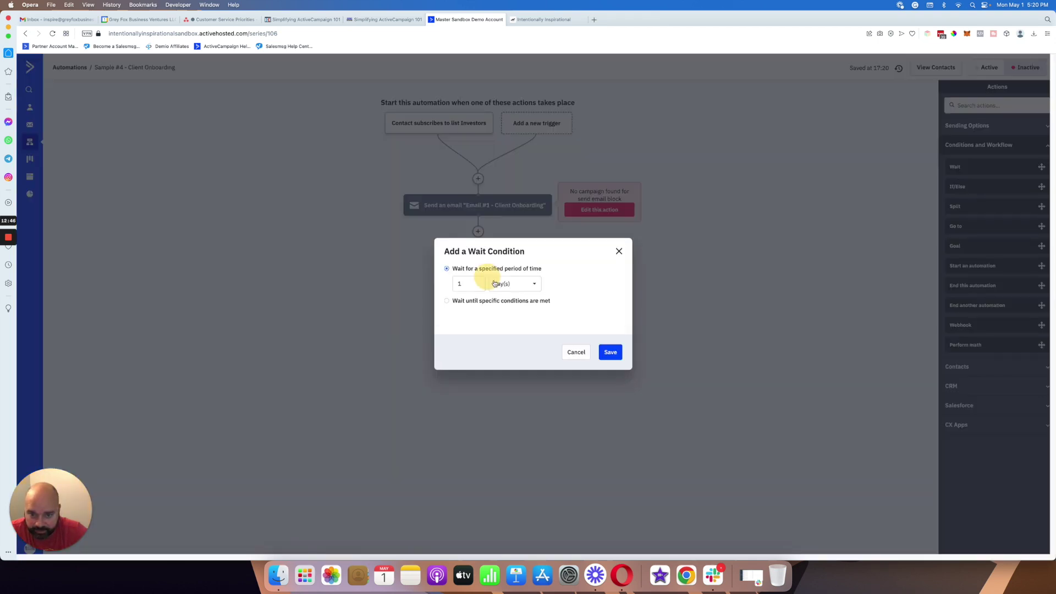
{"action": "left_click", "coordinate": [610, 352]}
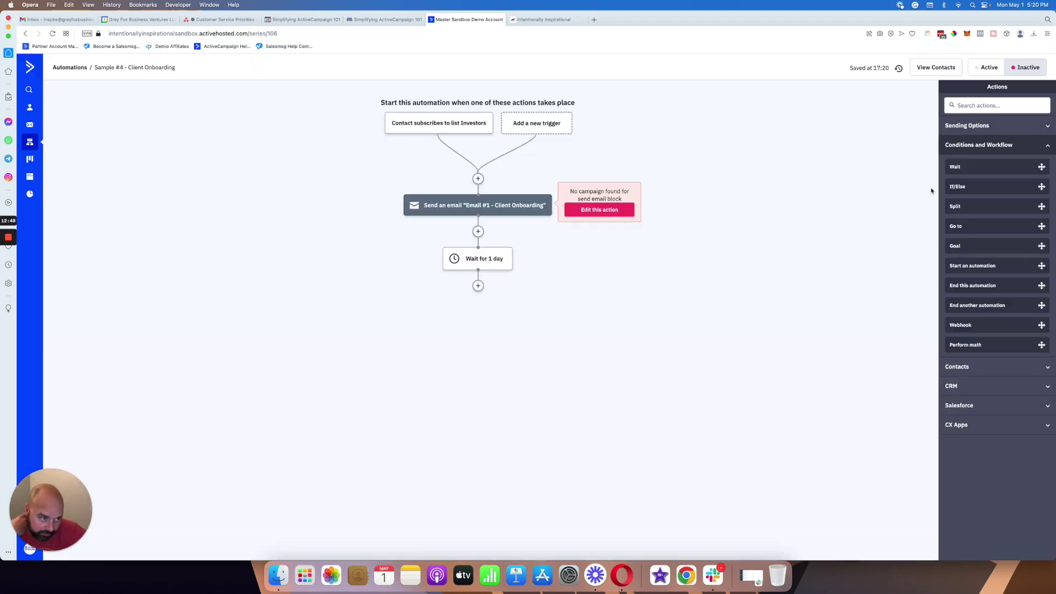
Add a send email action after the 1-day wait with a new undesigned email named "Email #2 - Client Onboarding".
{"action": "left_click", "coordinate": [966, 125]}
{"action": "left_click_drag", "start_coordinate": [966, 148], "coordinate": [481, 287]}
{"action": "left_click", "coordinate": [403, 213]}
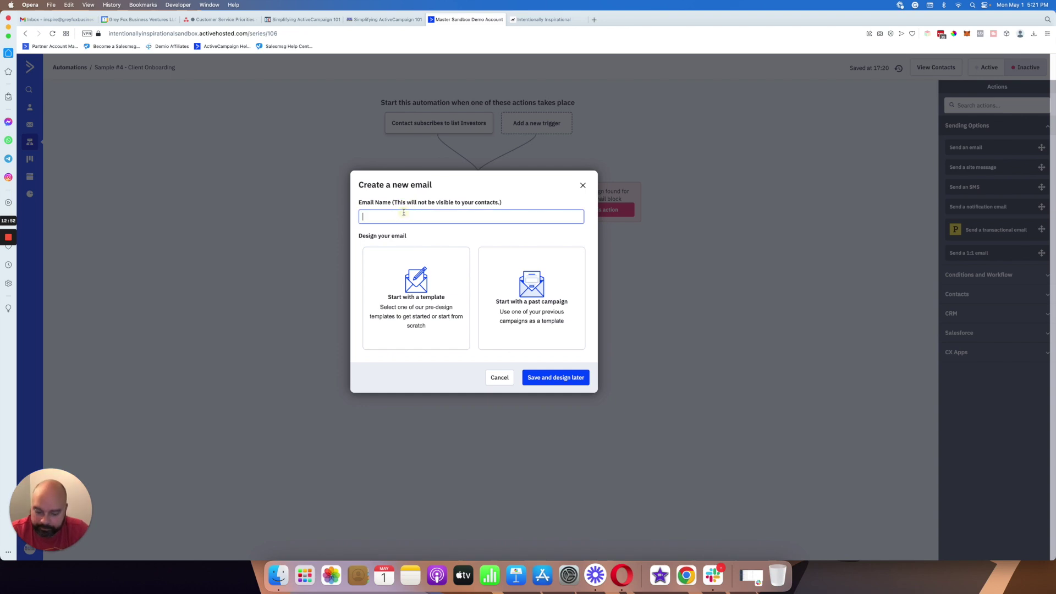
{"action": "type", "text": "Email #2 - Client Onboarding"}
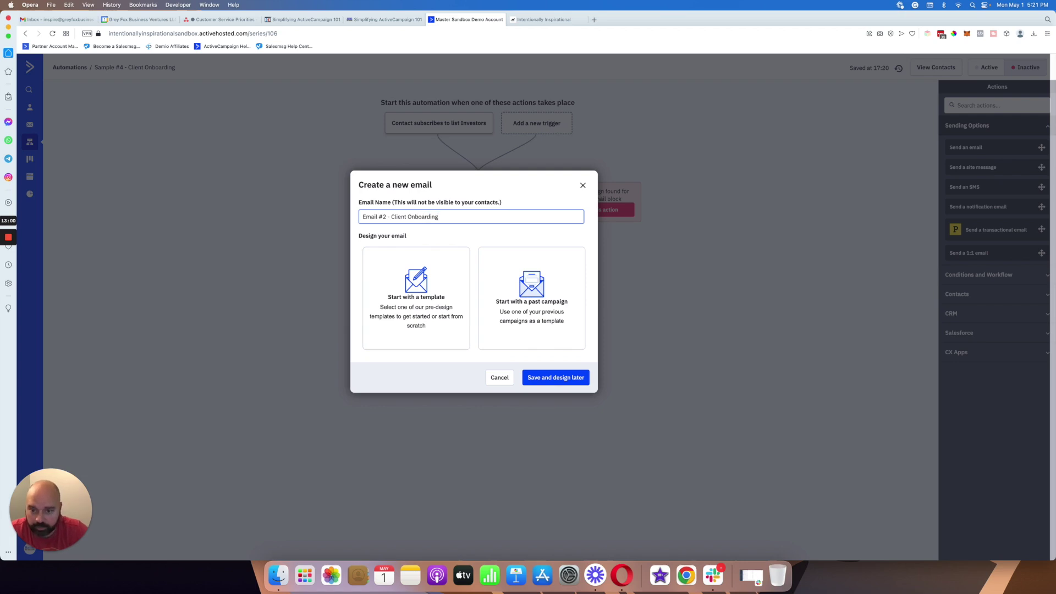
{"action": "left_click", "coordinate": [548, 377]}
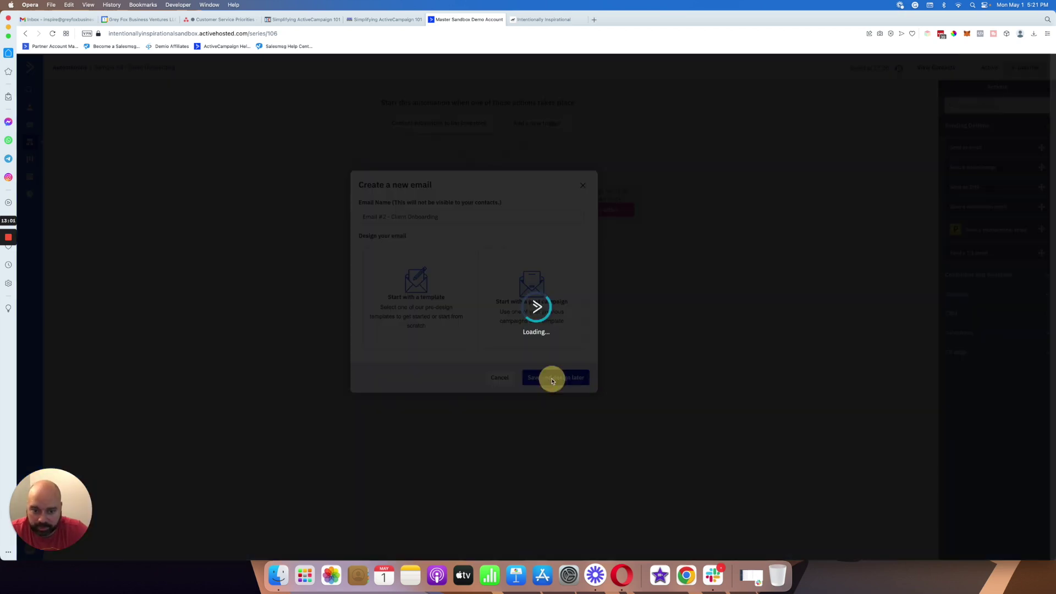
Add a wait condition of 1 day after "Email #2 - Client Onboarding".
{"action": "left_click", "coordinate": [978, 274]}
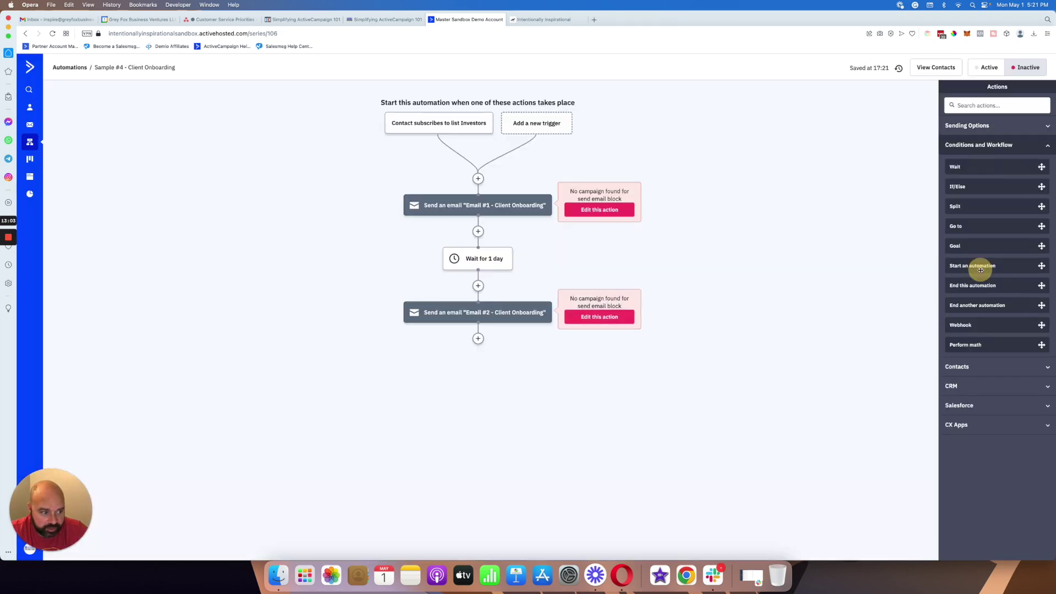
{"action": "left_click_drag", "start_coordinate": [963, 168], "coordinate": [484, 338]}
{"action": "left_click", "coordinate": [473, 277]}
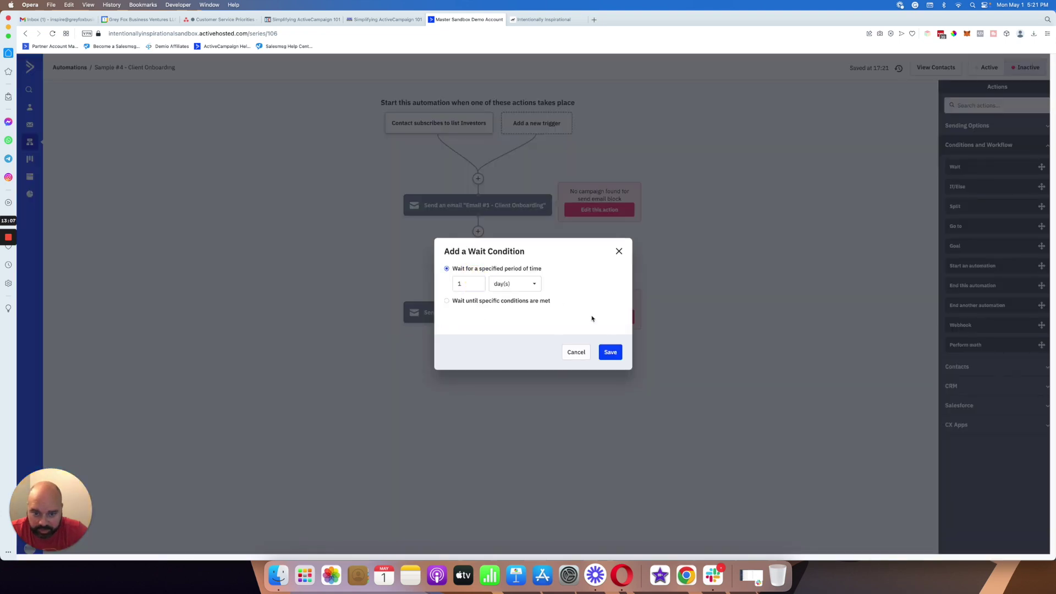
{"action": "left_click", "coordinate": [609, 348]}
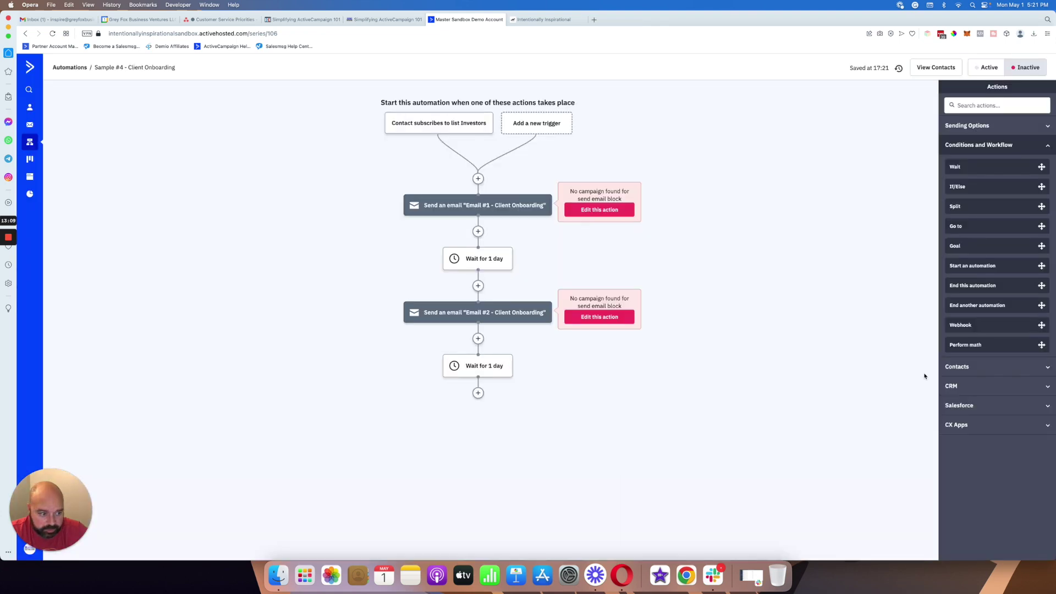
Add a subscribe action after the second 1-day wait that subscribes the contact to "Master Contact List".
{"action": "left_click", "coordinate": [960, 366]}
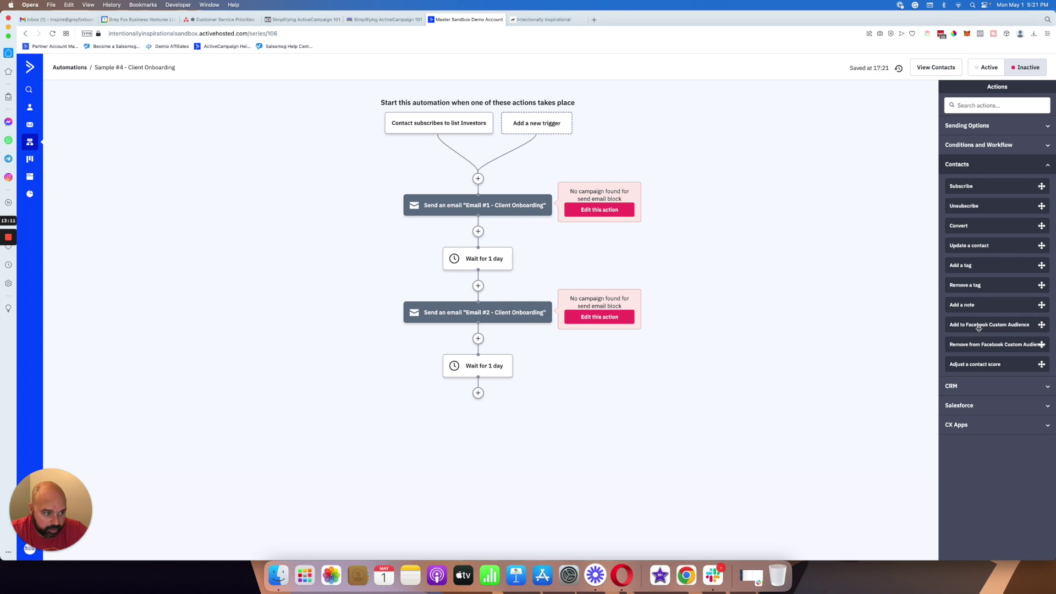
{"action": "mouse_move", "coordinate": [970, 187]}
{"action": "left_mouse_down"}
{"action": "mouse_move", "coordinate": [791, 300]}
{"action": "mouse_move", "coordinate": [504, 403]}
{"action": "mouse_move", "coordinate": [513, 383]}
{"action": "left_mouse_up"}
{"action": "left_click", "coordinate": [465, 384]}
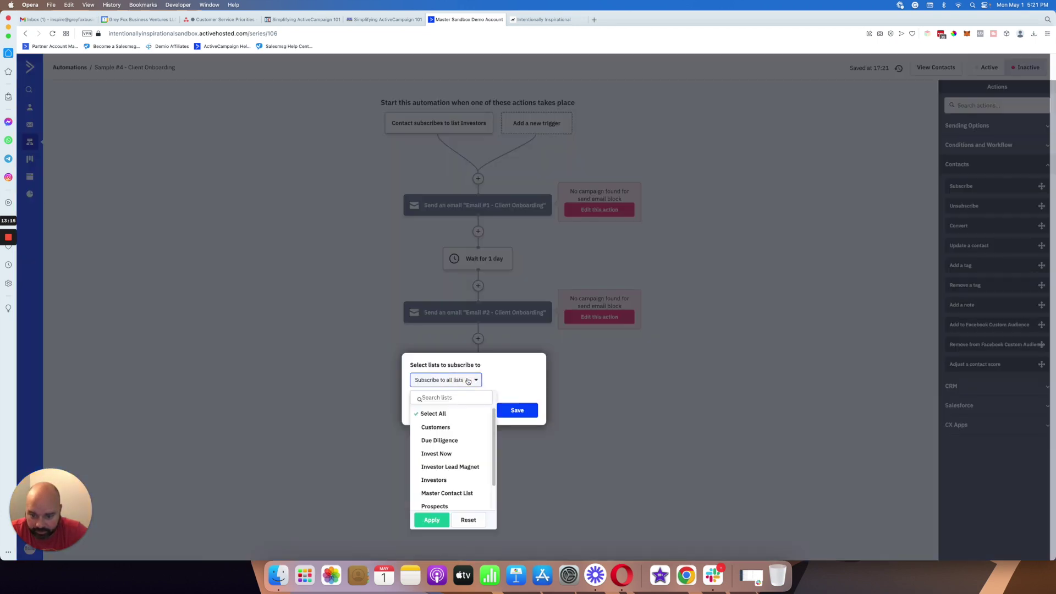
{"action": "scroll", "coordinate": [456, 445], "scroll_direction": "down", "scroll_amount": 2}
{"action": "left_click", "coordinate": [445, 464]}
{"action": "left_click", "coordinate": [432, 520]}
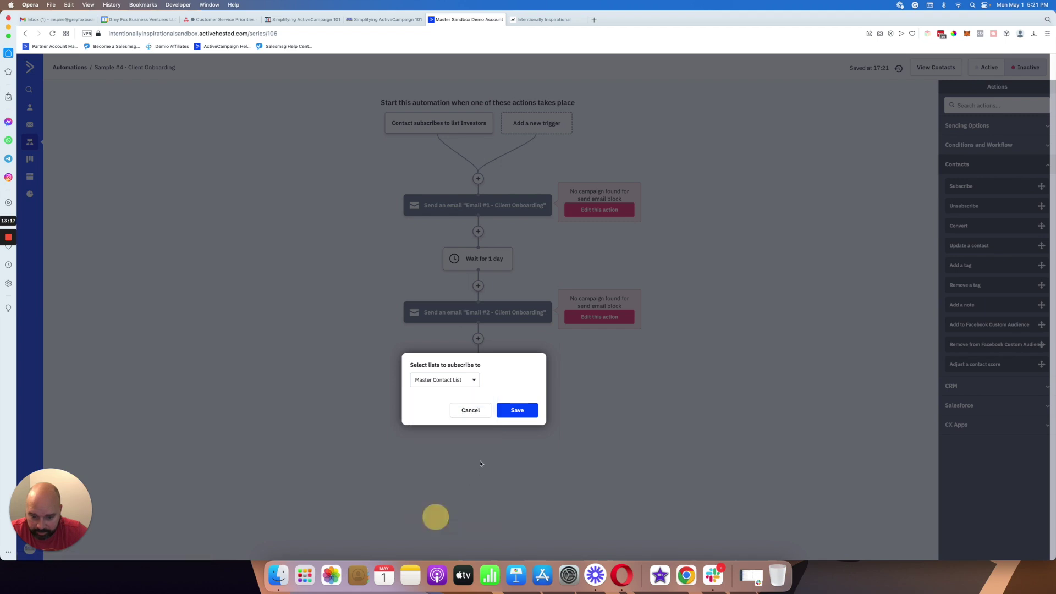
{"action": "left_click", "coordinate": [513, 413]}
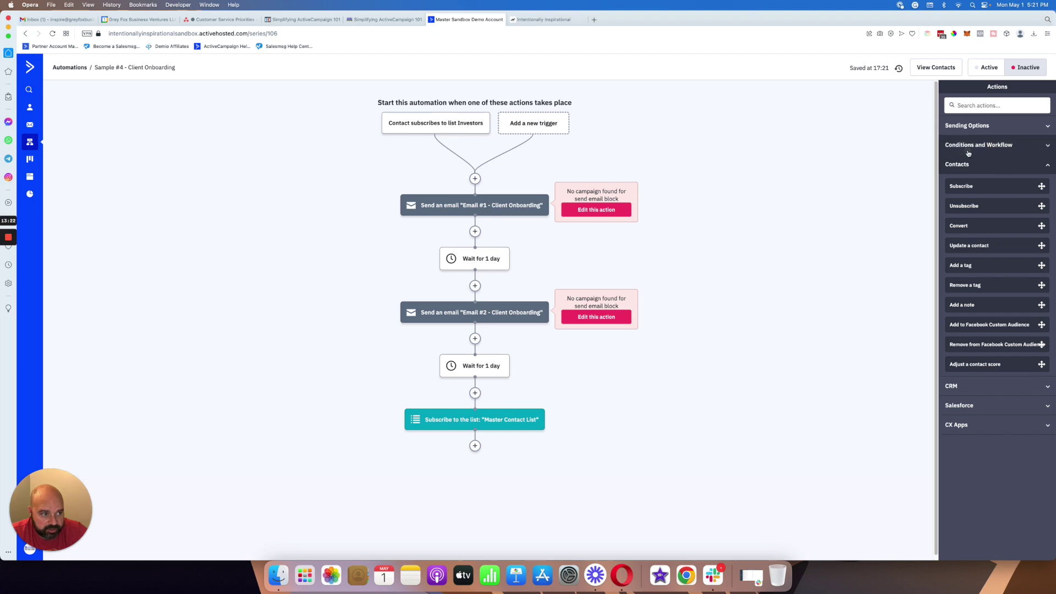
Add an End this automation action after the "Master Contact List" subscription.
{"action": "left_click", "coordinate": [967, 144]}
{"action": "left_click_drag", "start_coordinate": [996, 285], "coordinate": [475, 446]}
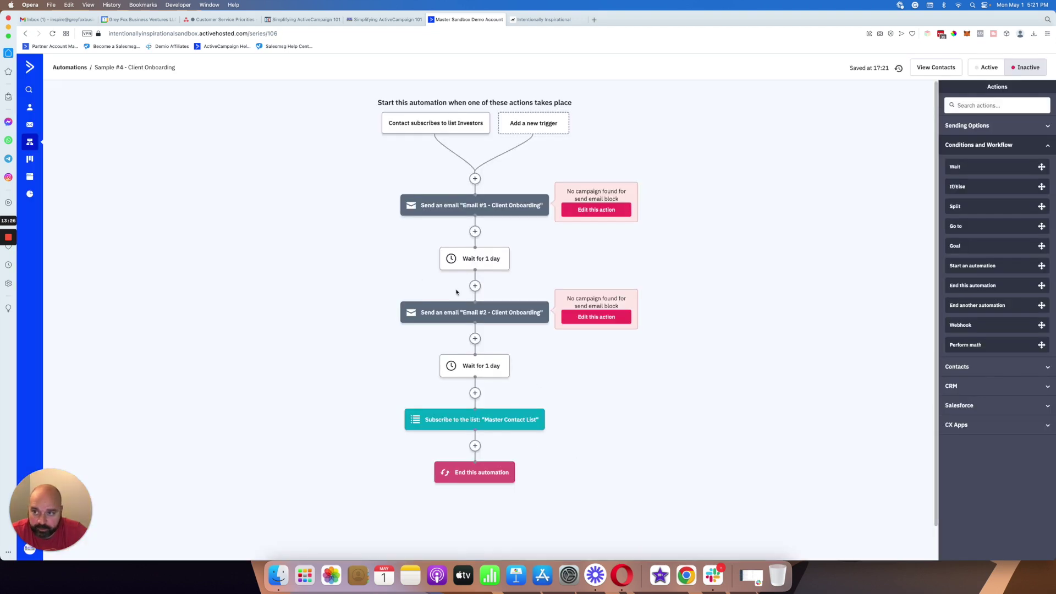
Check the run frequency options of the Investors list start trigger and close its settings without saving.
{"action": "left_click", "coordinate": [440, 127]}
{"action": "left_click", "coordinate": [412, 143]}
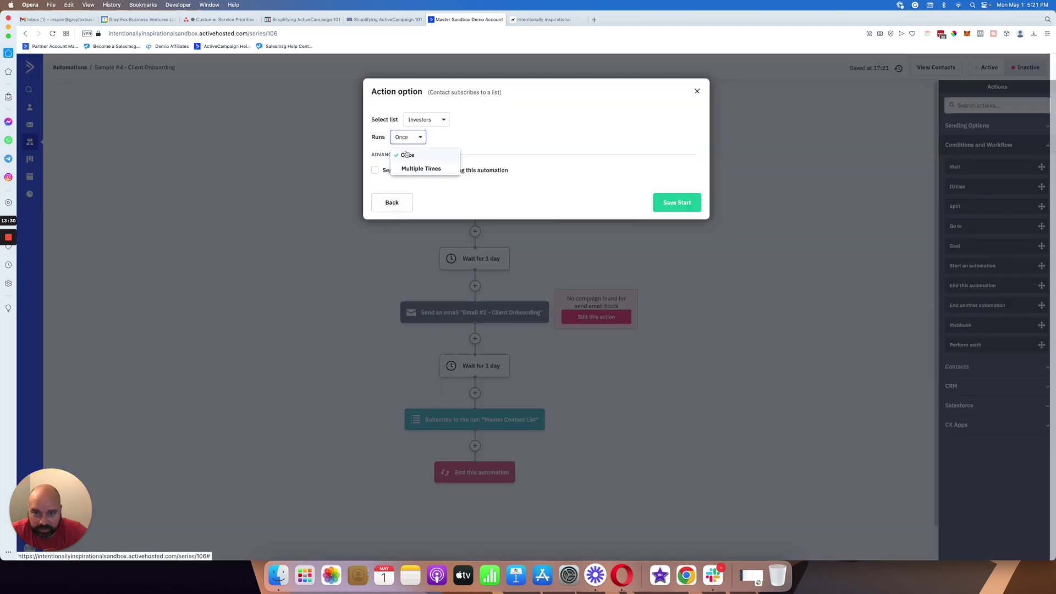
{"action": "left_click", "coordinate": [697, 90]}
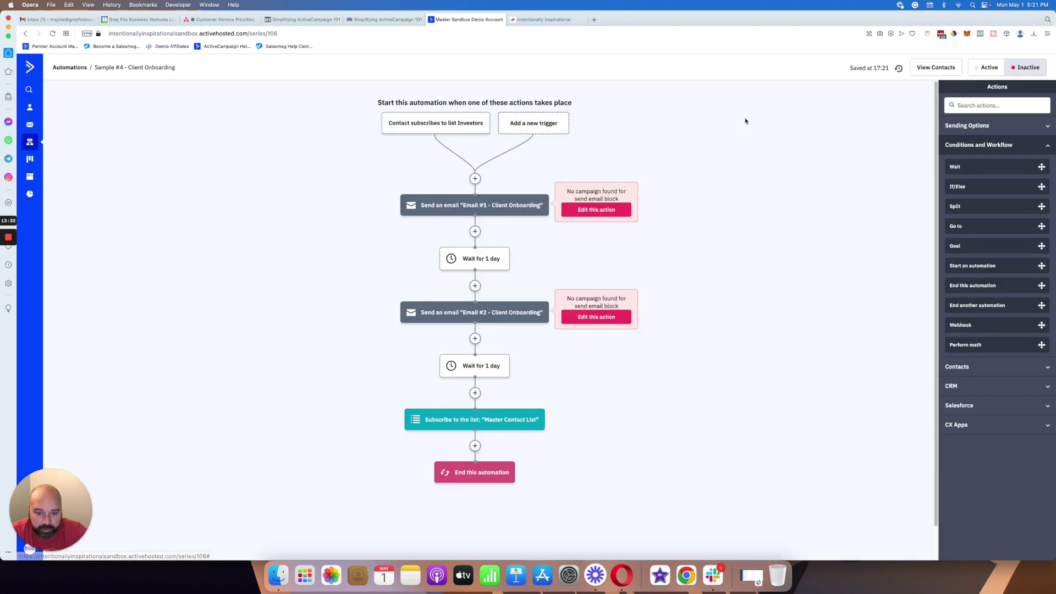
Set the client onboarding automation to active and return to the automations overview.
{"action": "left_click", "coordinate": [979, 68]}
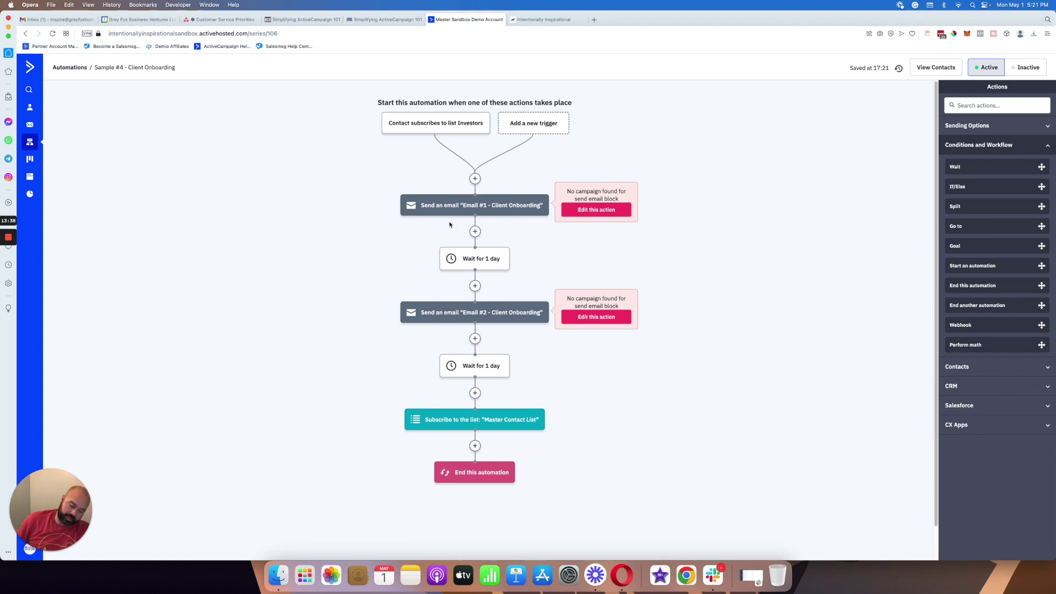
{"action": "mouse_move", "coordinate": [432, 213]}
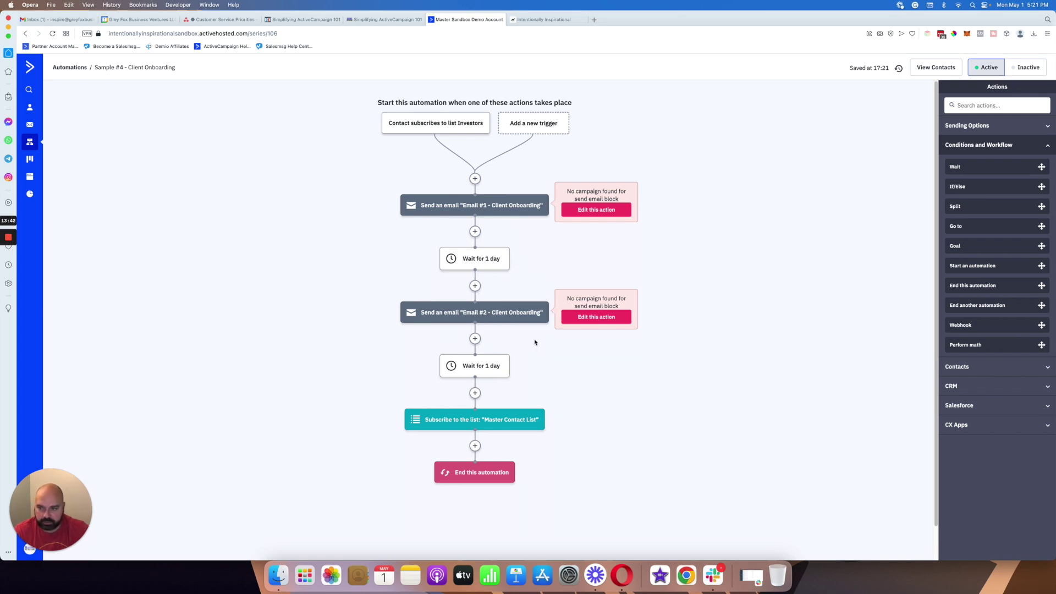
{"action": "mouse_move", "coordinate": [500, 307]}
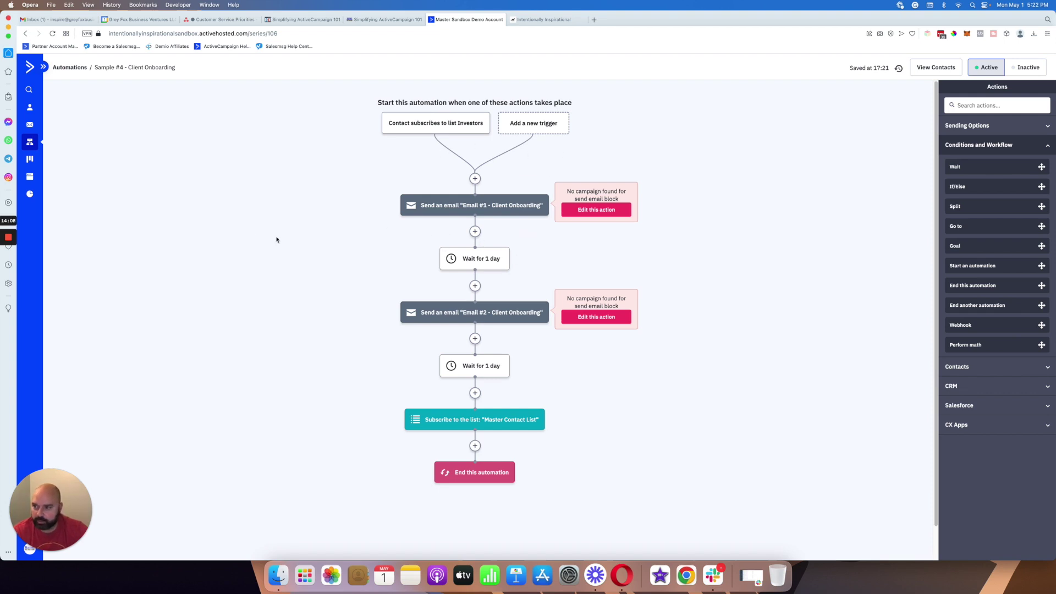
{"action": "left_click", "coordinate": [30, 142]}
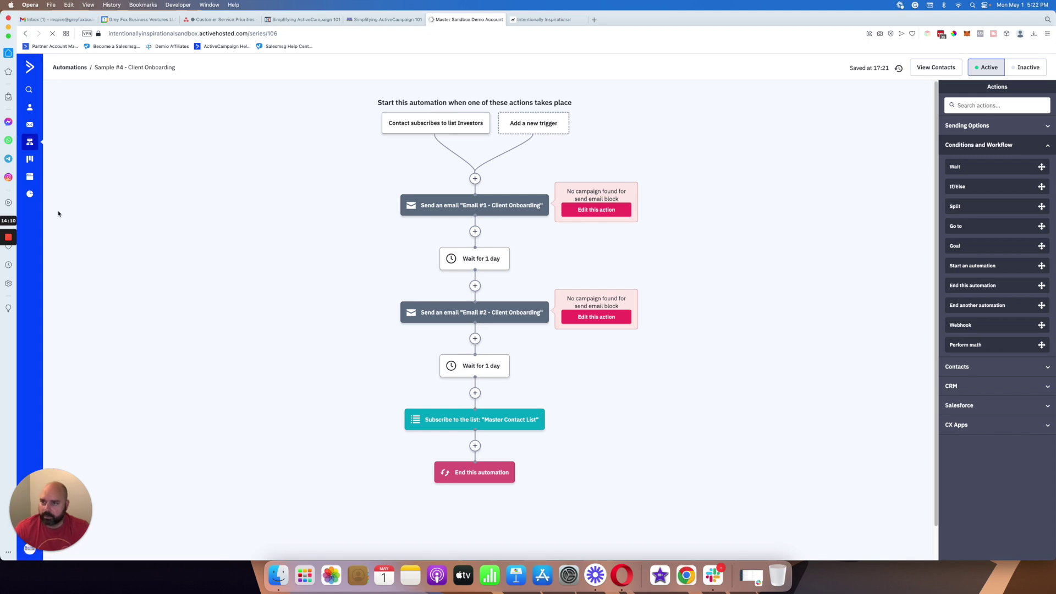